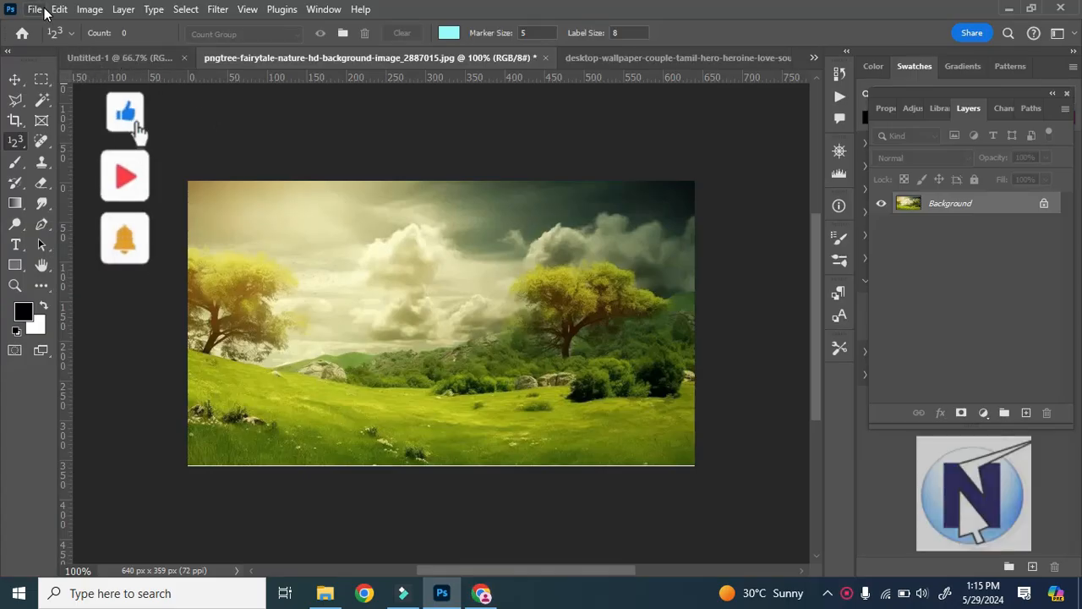
Activate the Eyedropper tool in place of the Count tool.
right_click(21, 146)
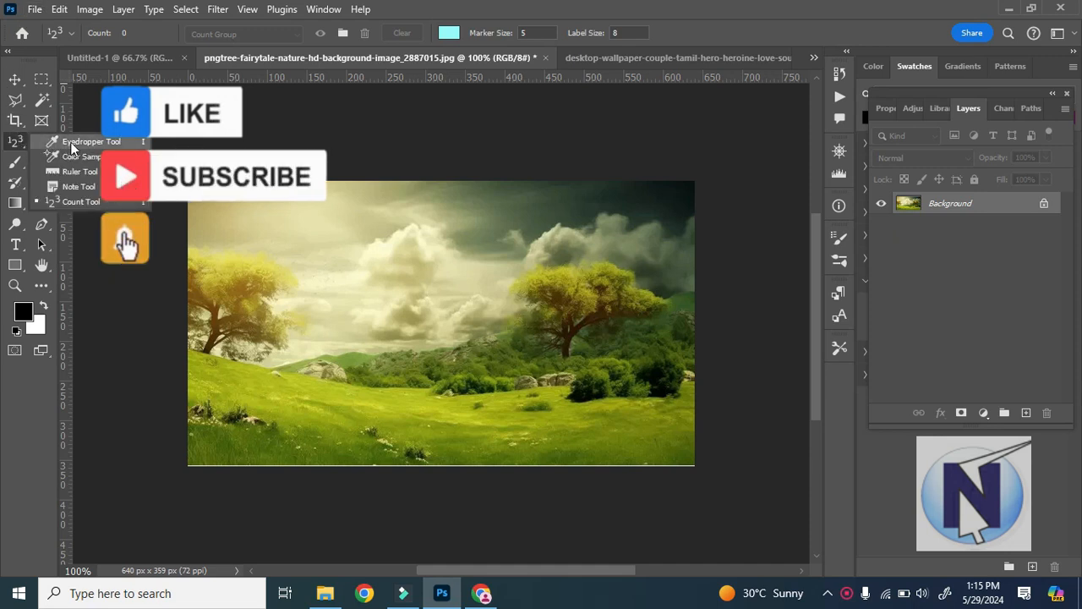
click(38, 141)
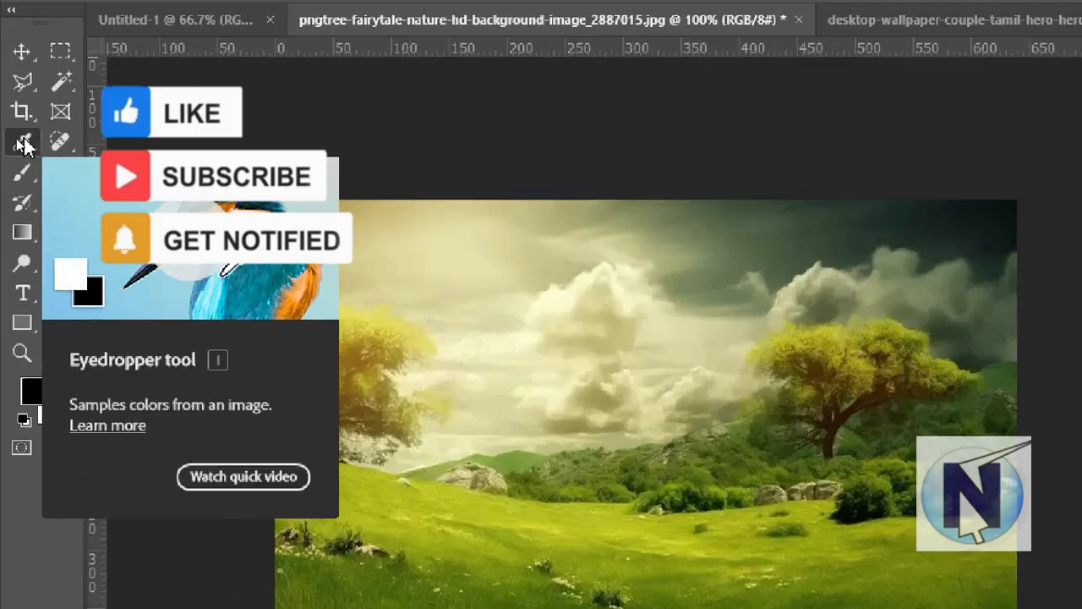
right_click(18, 142)
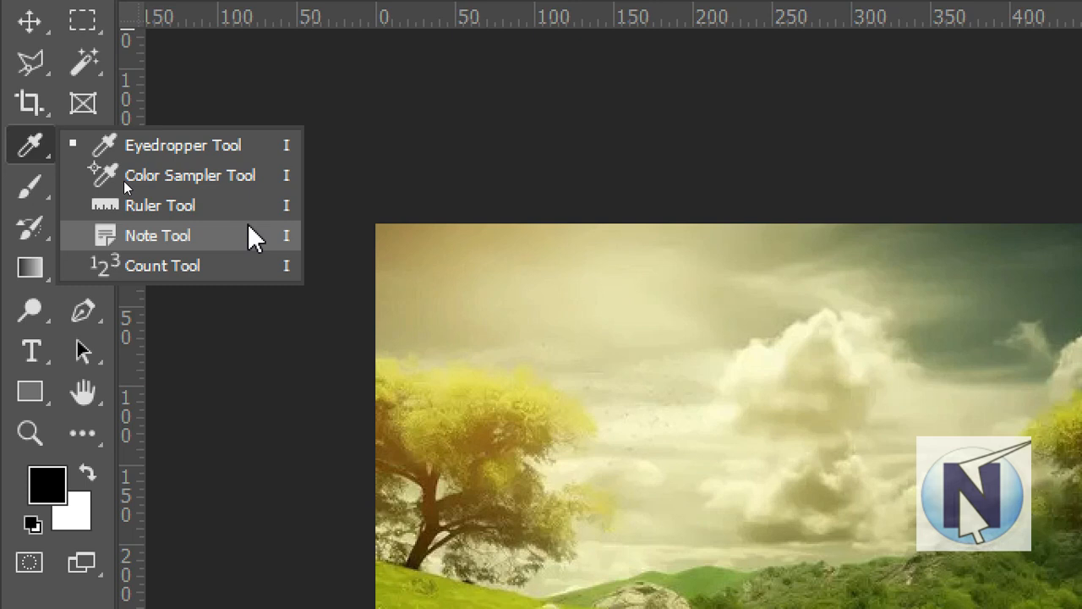
key(ctrl+w)
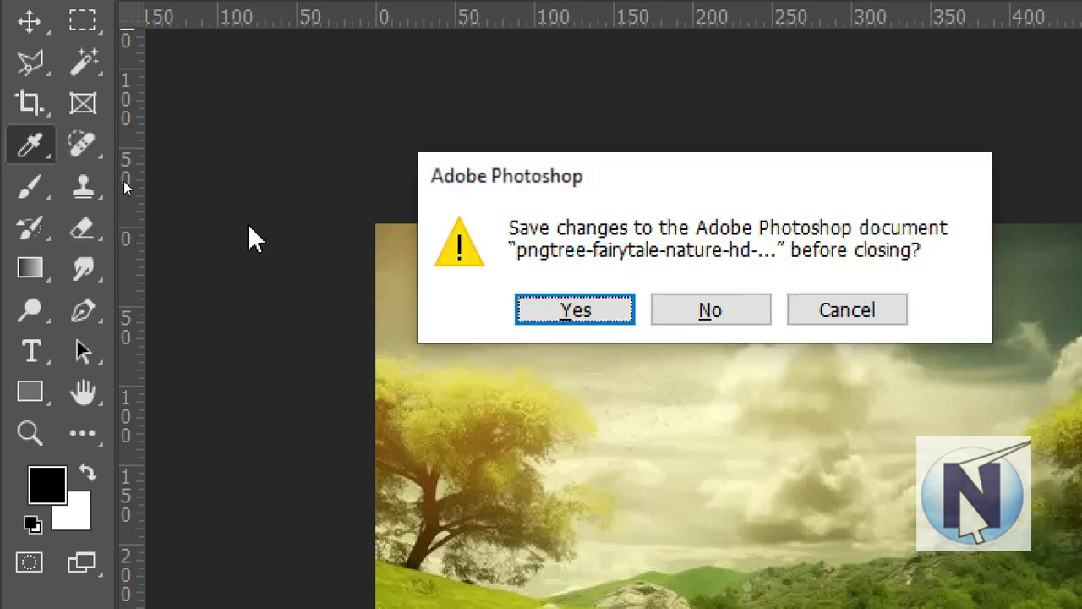
key(Escape)
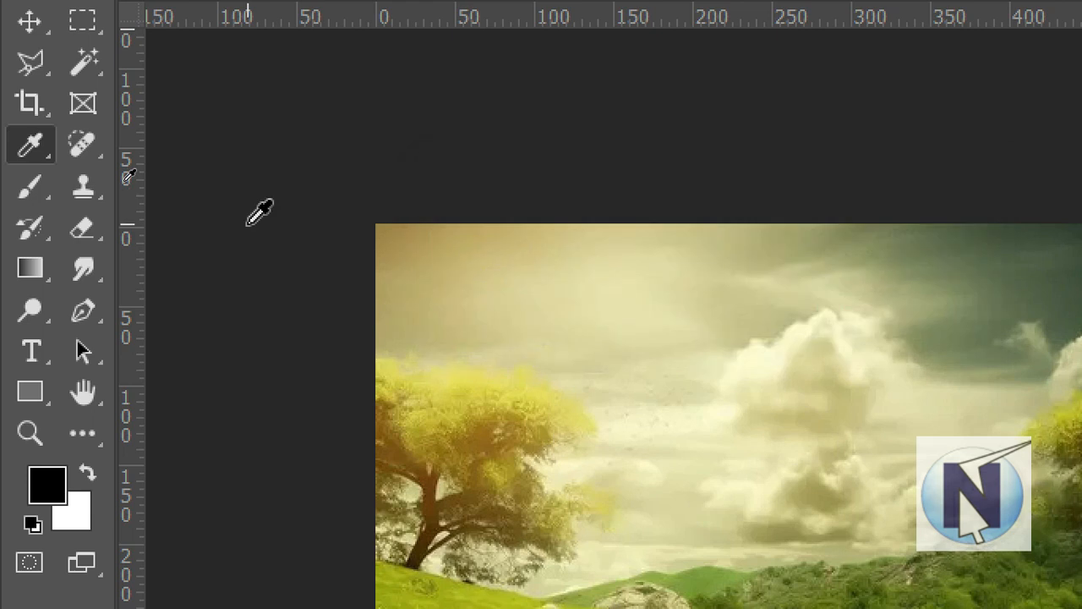
click(39, 144)
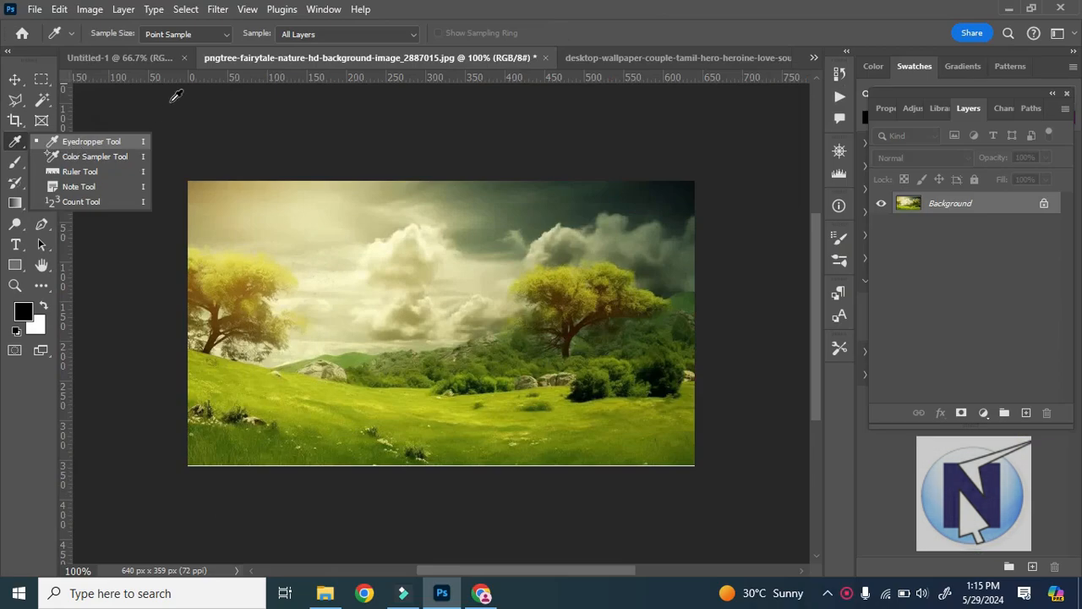
Add a new empty layer above the background in the Untitled-1 document.
click(120, 62)
click(121, 61)
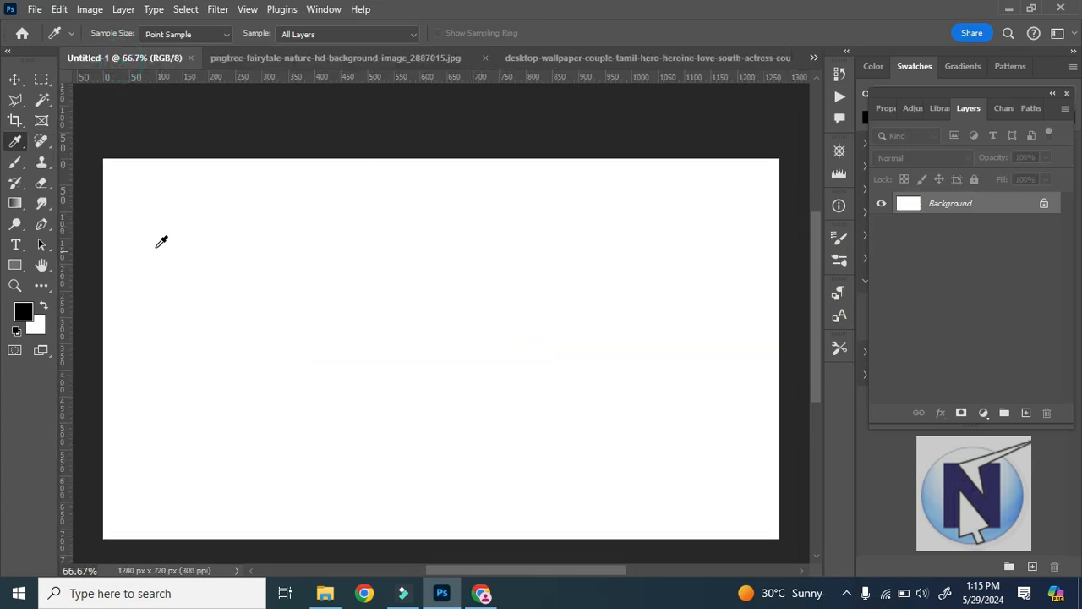
click(42, 80)
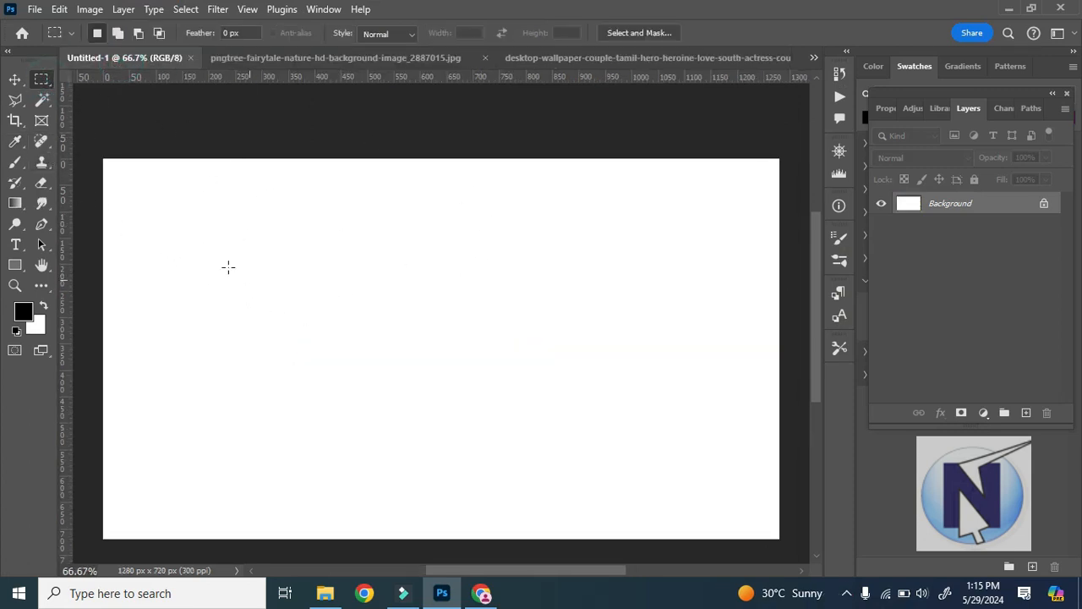
drag(154, 220, 406, 334)
click(1024, 412)
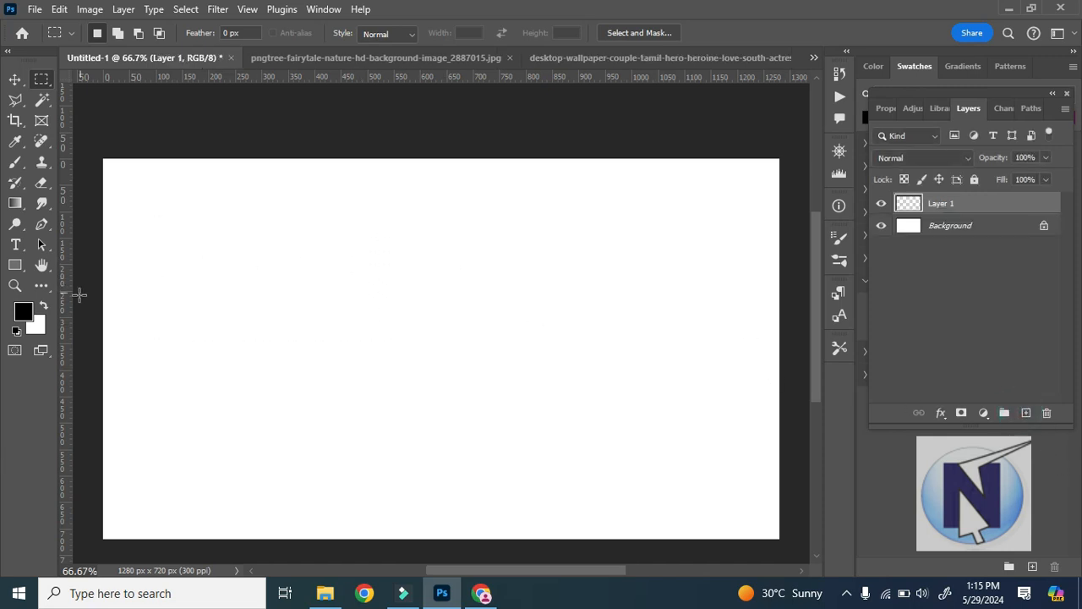
click(33, 313)
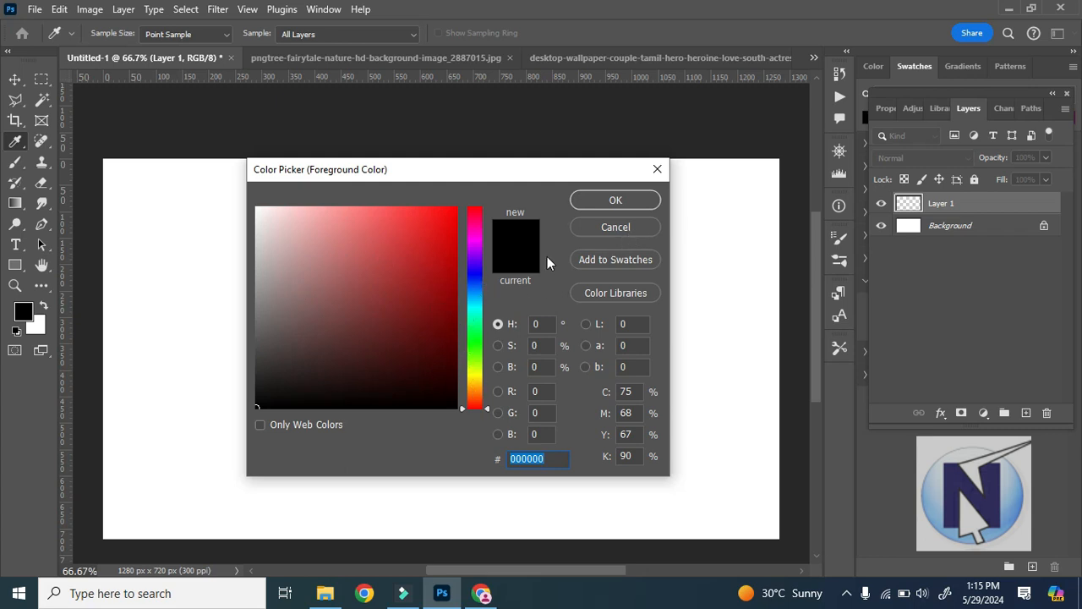
click(609, 226)
Sample several foreground colours from the sky, tree, grass and clouds of the landscape image with the Eyedropper tool.
click(350, 56)
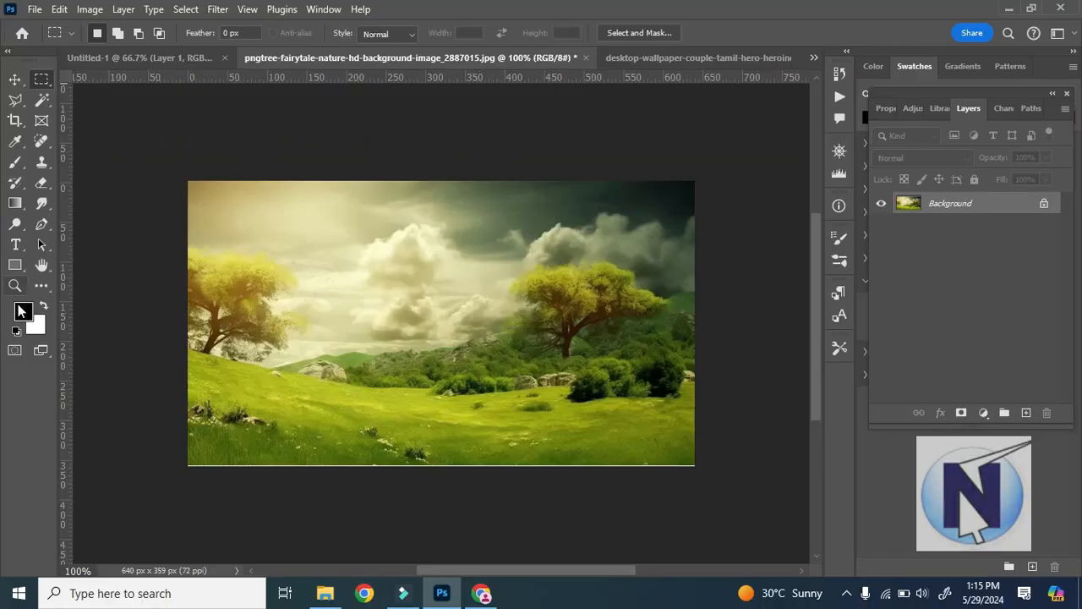
click(14, 141)
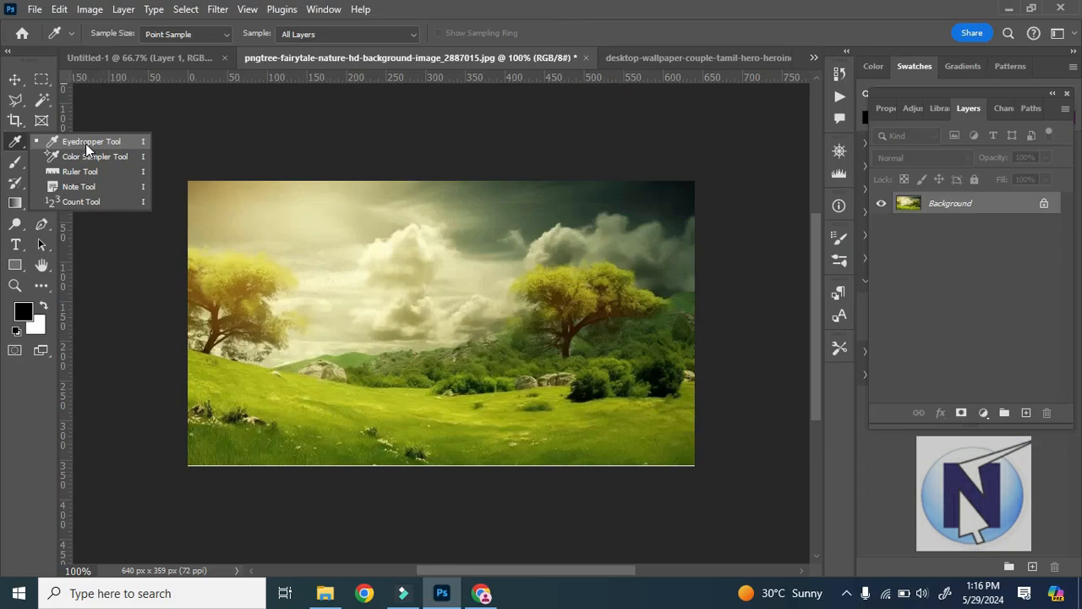
click(86, 142)
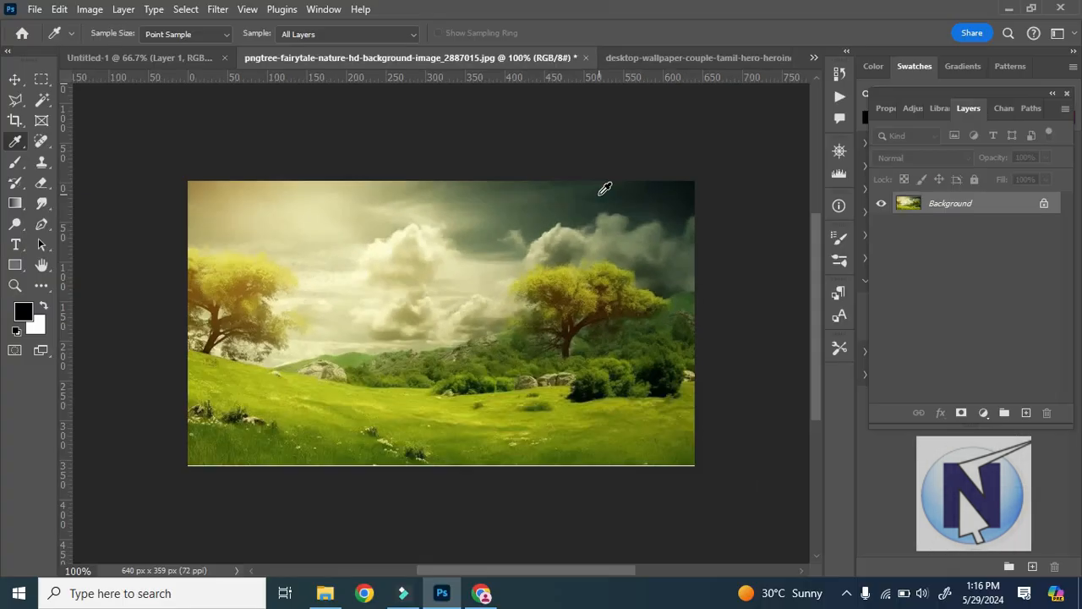
click(602, 190)
click(584, 285)
click(274, 399)
click(373, 253)
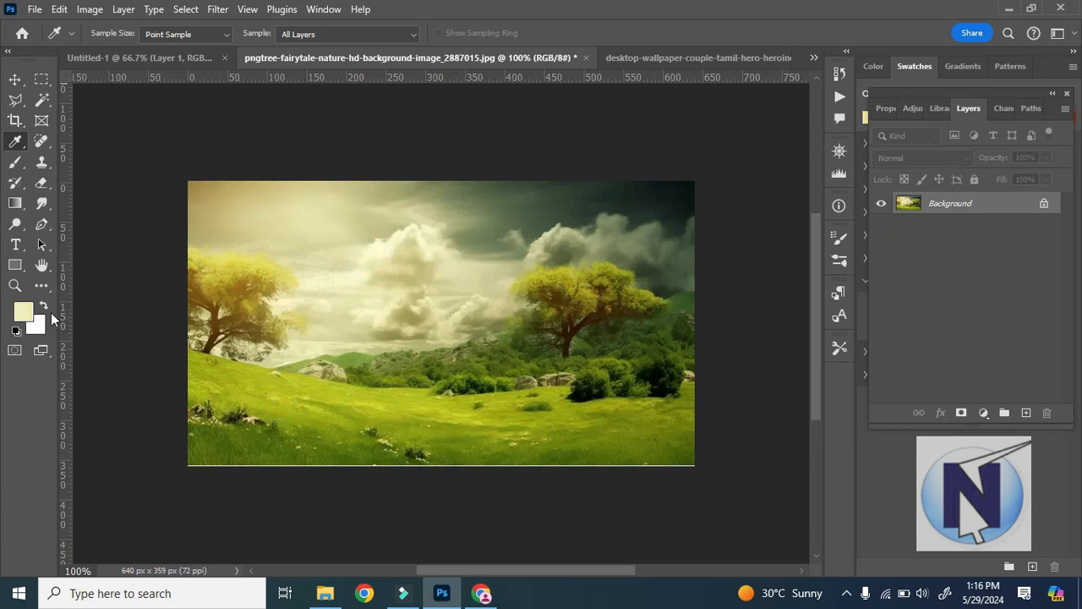
click(690, 184)
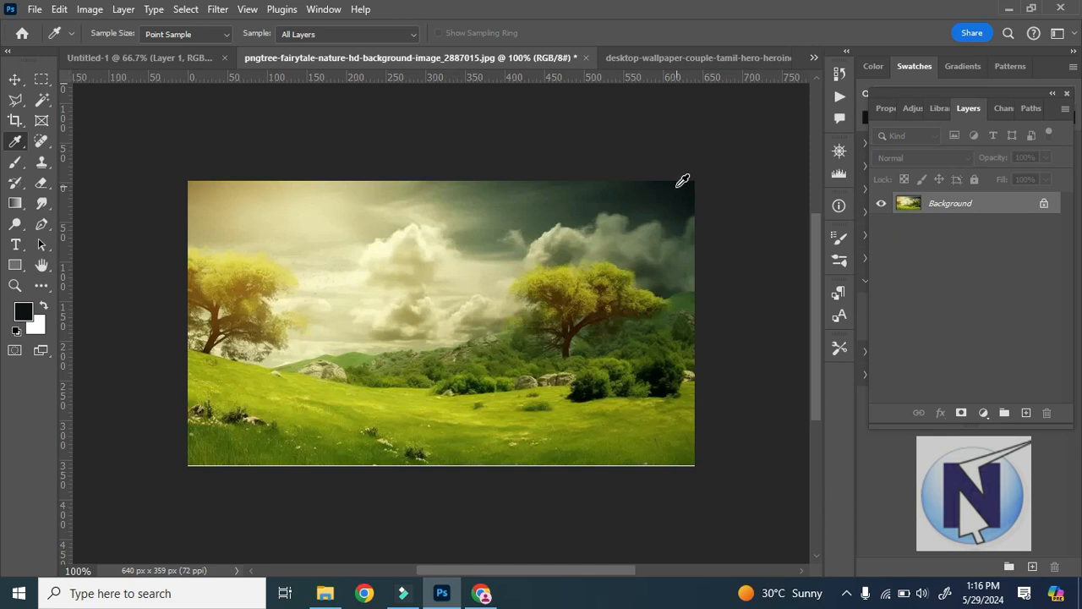
drag(627, 201, 213, 434)
drag(364, 256, 683, 190)
Sample the dark green from the landscape's stormy sky and fill Layer 1 of Untitled-1 with it.
click(602, 195)
click(138, 58)
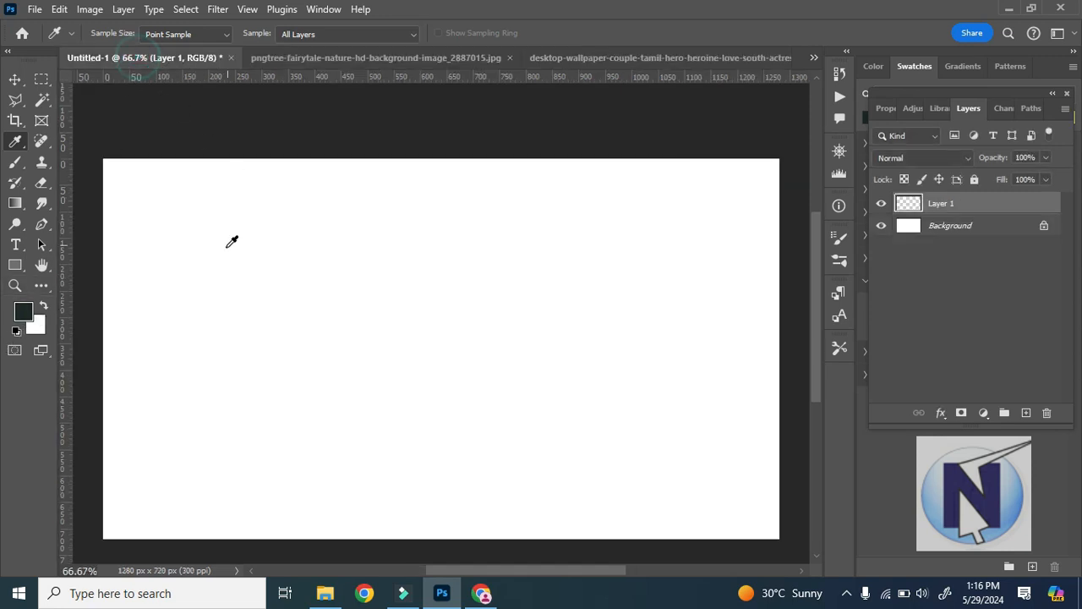
key(alt+BackSpace)
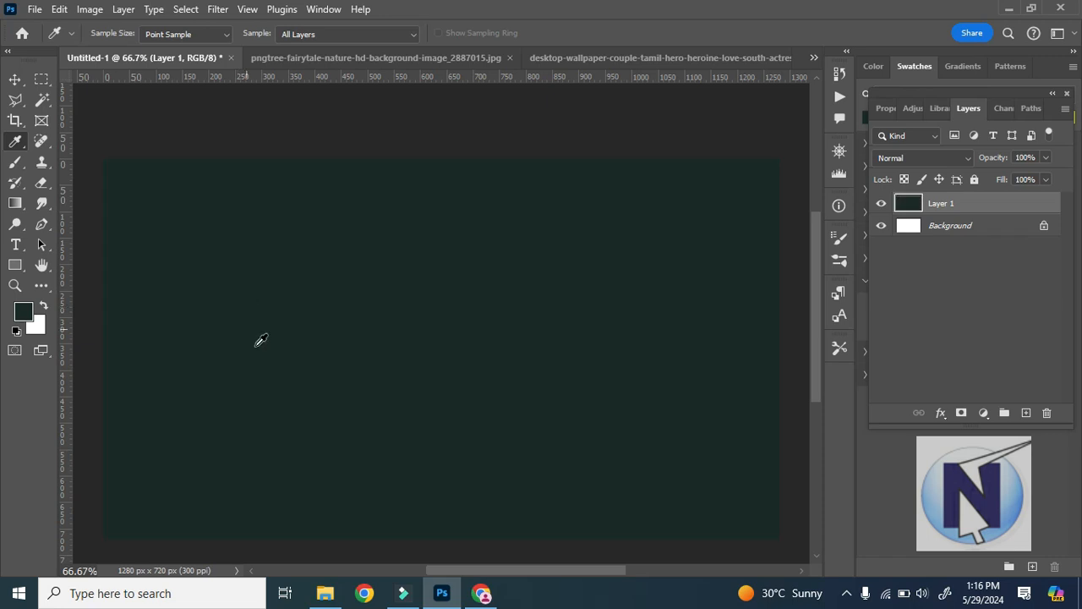
Sample an olive green from the landscape's sky and fill Layer 1 of Untitled-1 with it.
click(385, 61)
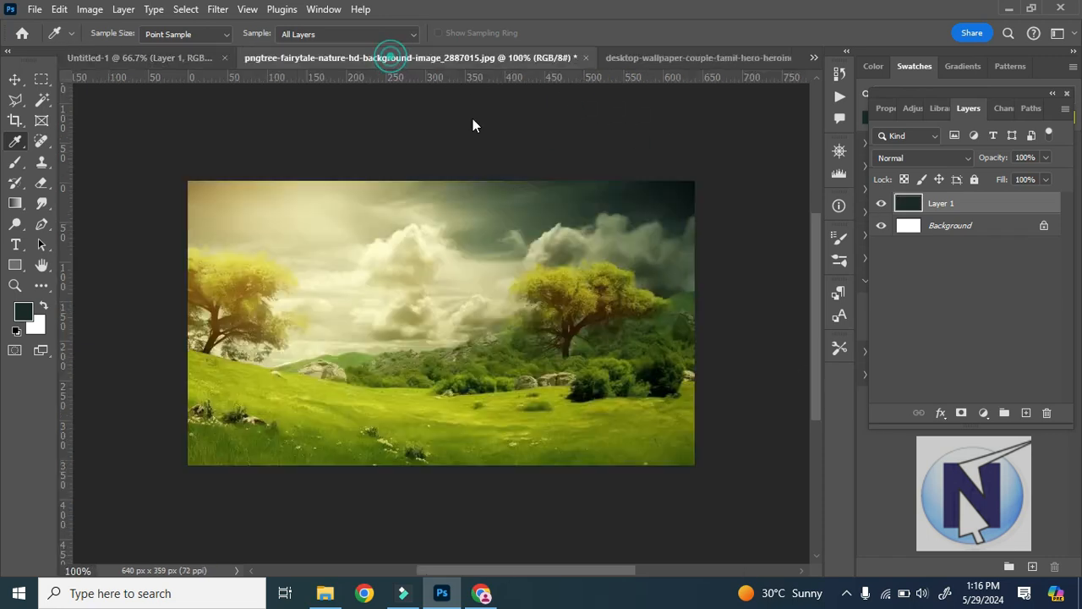
click(474, 221)
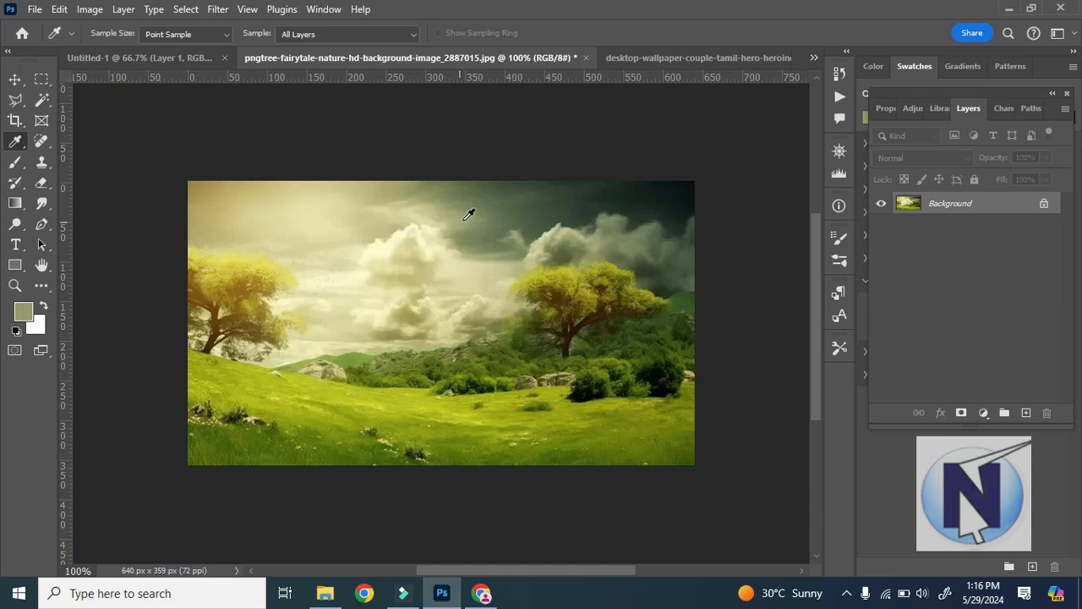
click(172, 56)
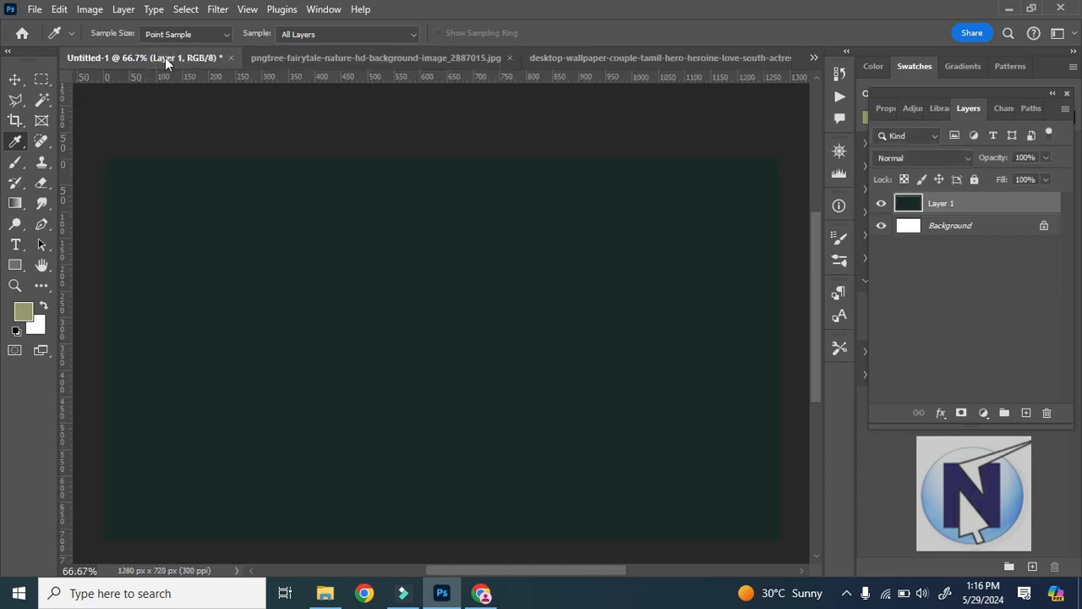
key(alt+BackSpace)
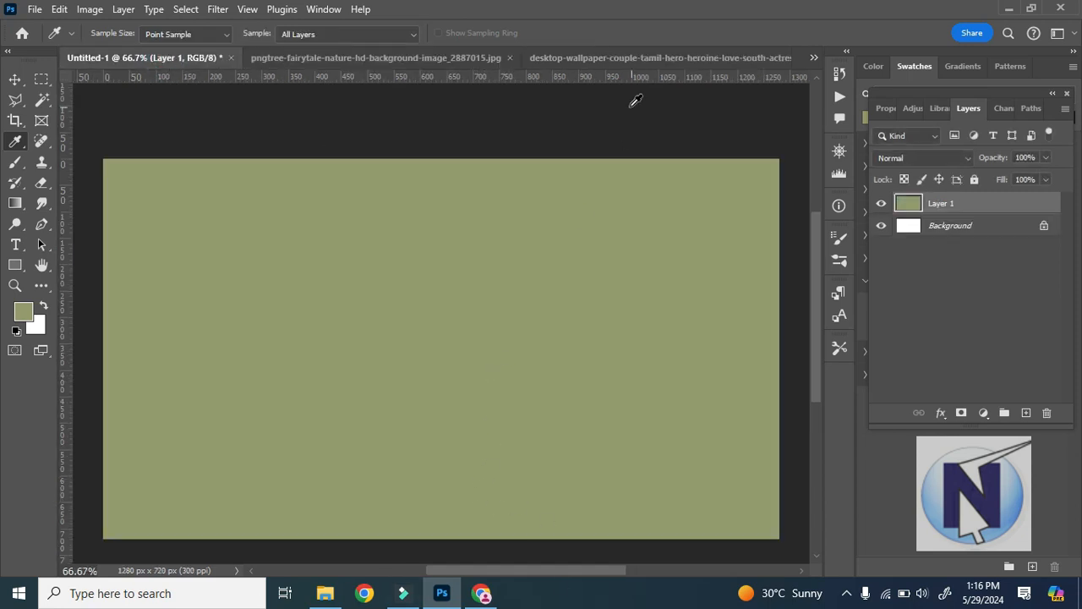
Shrink the Photoshop window so it floats over Chrome's Google image results for colors, with the colour-stripe picture partly uncovered.
click(420, 58)
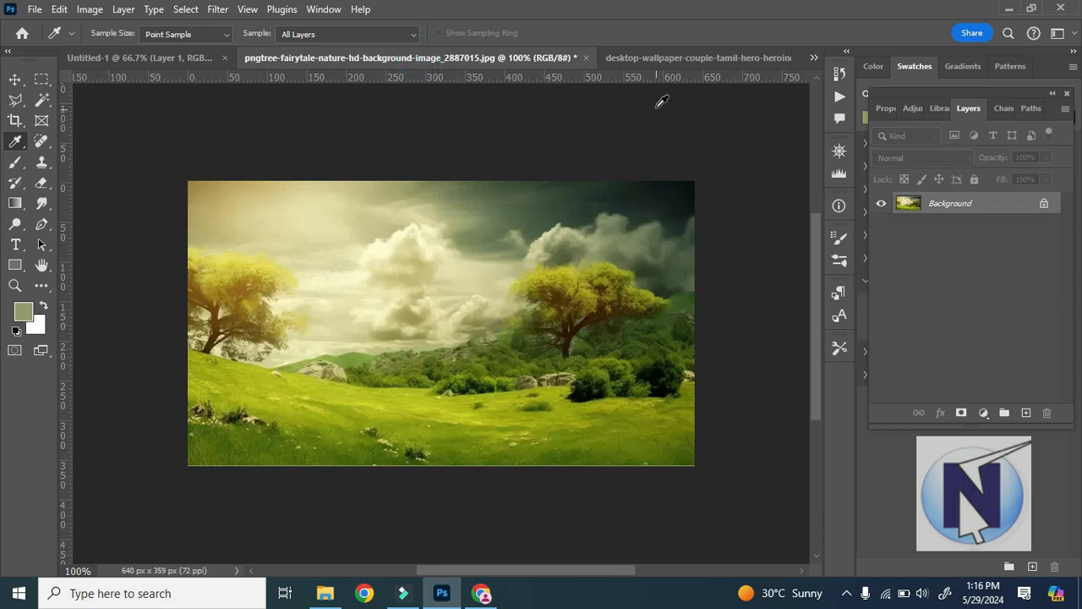
right_click(8, 147)
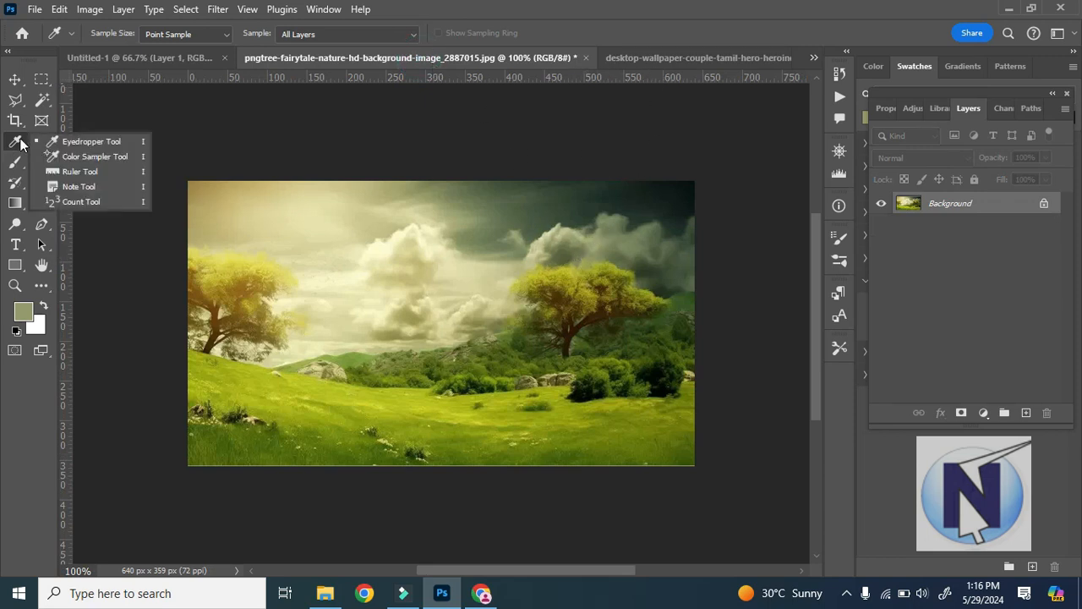
click(1030, 9)
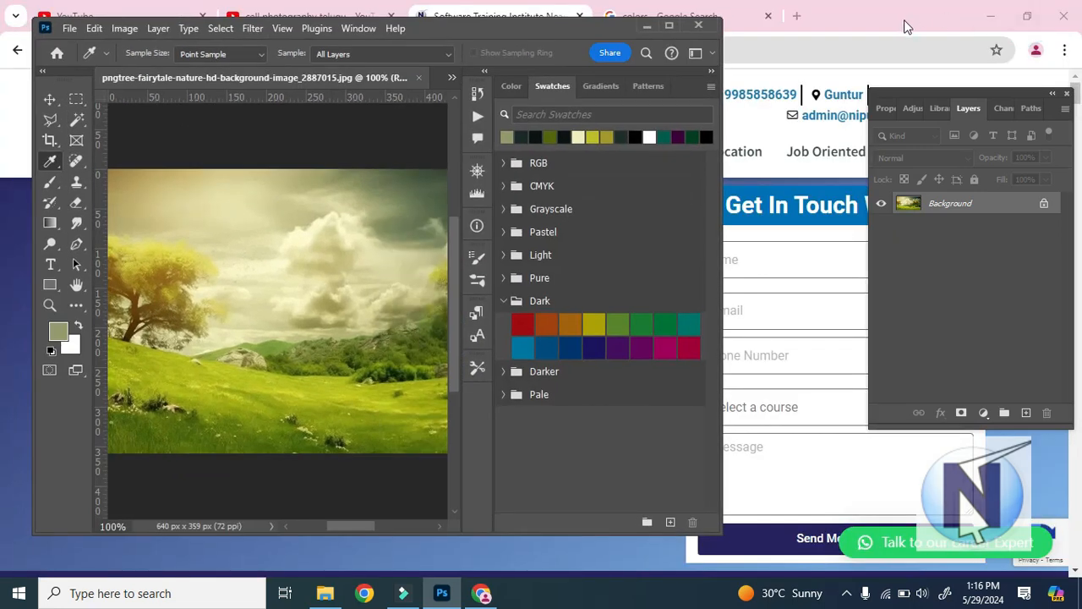
click(685, 14)
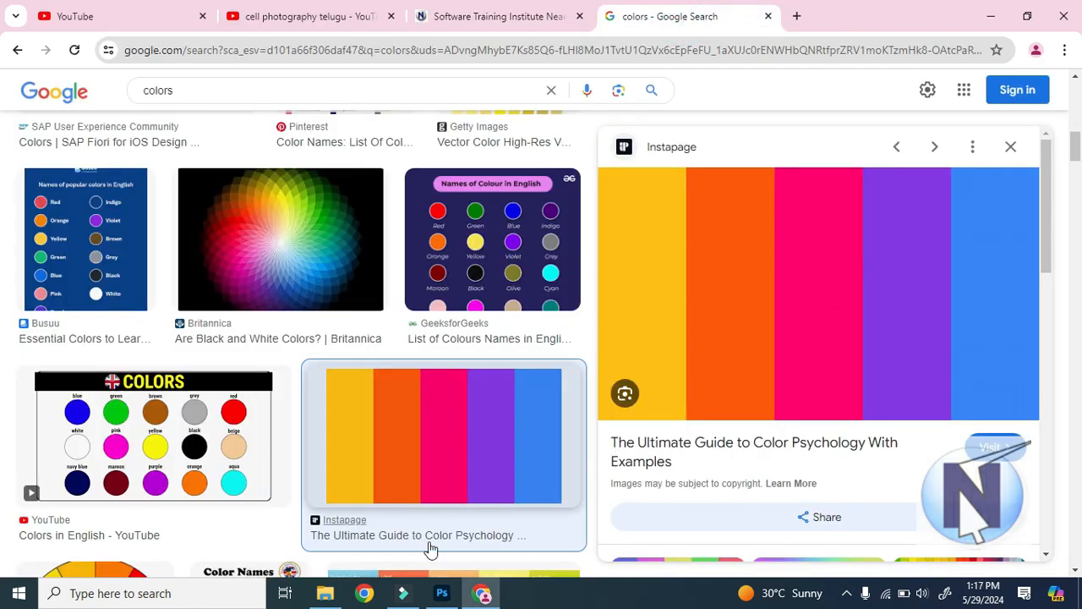
click(442, 592)
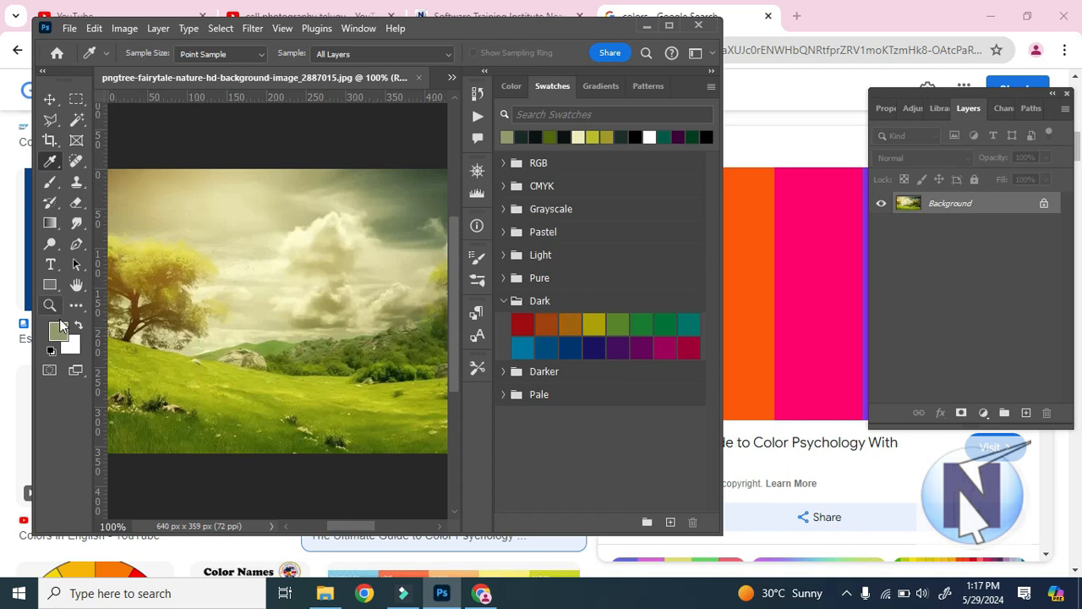
Sample the hot pink stripe of the browser's colour picture as the foreground colour with the Eyedropper tool.
right_click(55, 164)
click(93, 160)
click(247, 286)
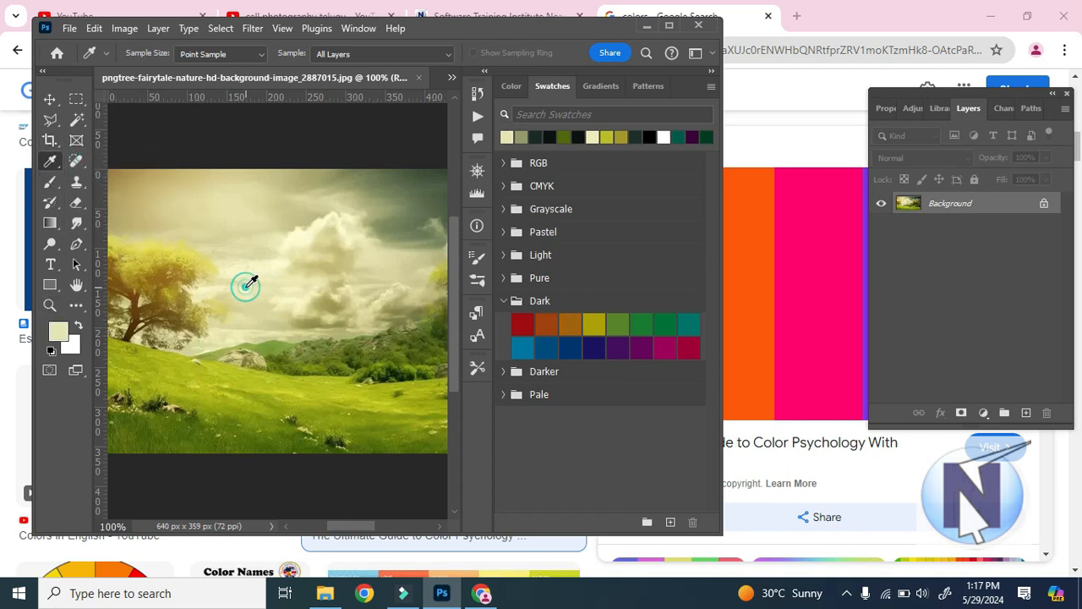
drag(254, 282, 807, 335)
drag(792, 284, 770, 142)
drag(750, 184, 486, 548)
drag(129, 560, 831, 226)
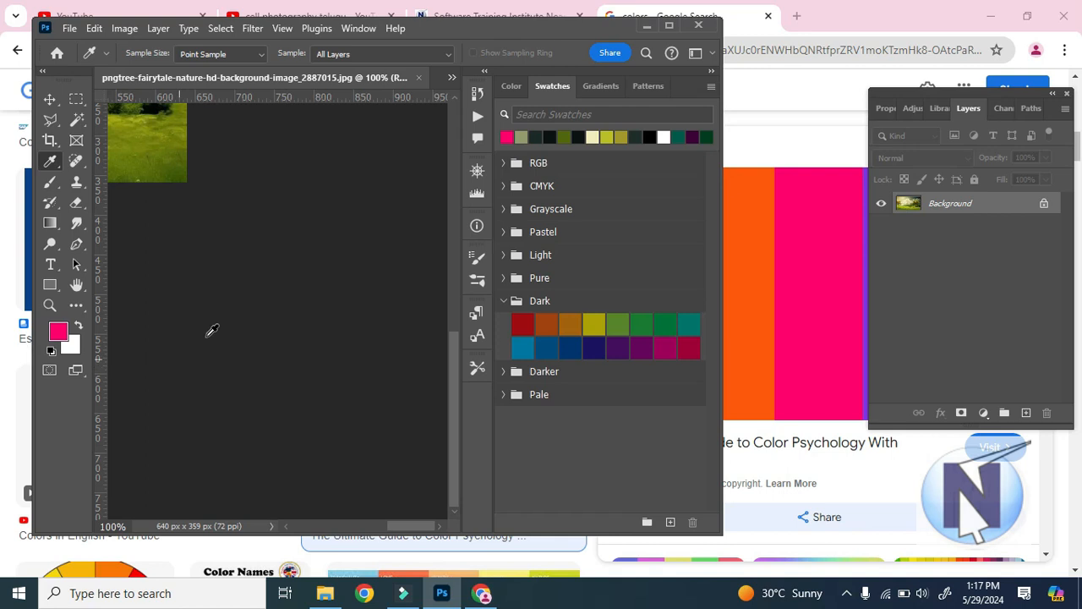
Maximize the Photoshop window and fill Layer 1 of Untitled-1 with the sampled pink foreground colour.
click(672, 28)
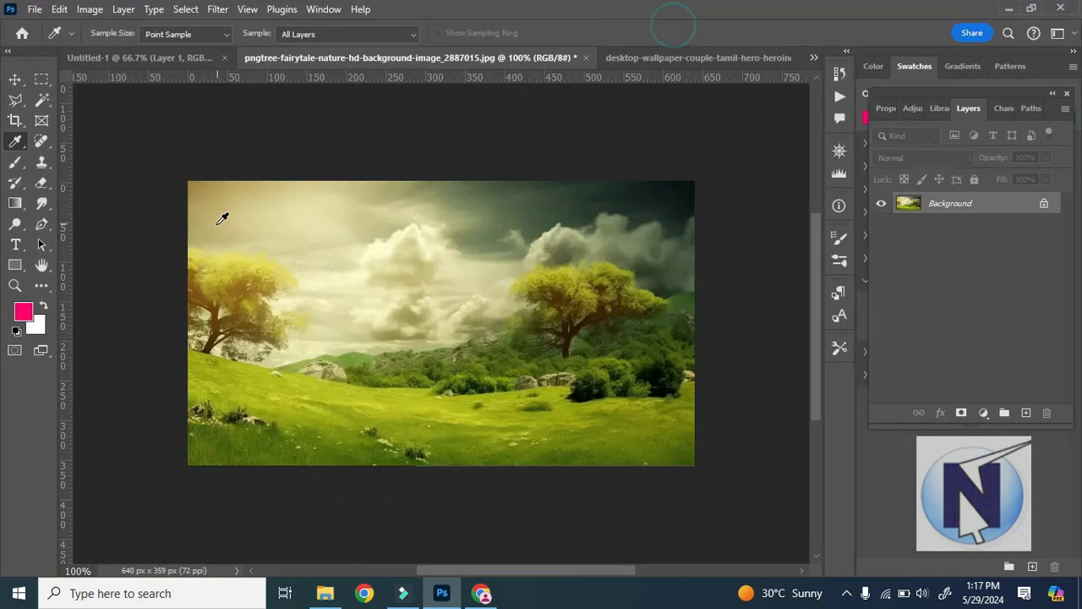
click(142, 58)
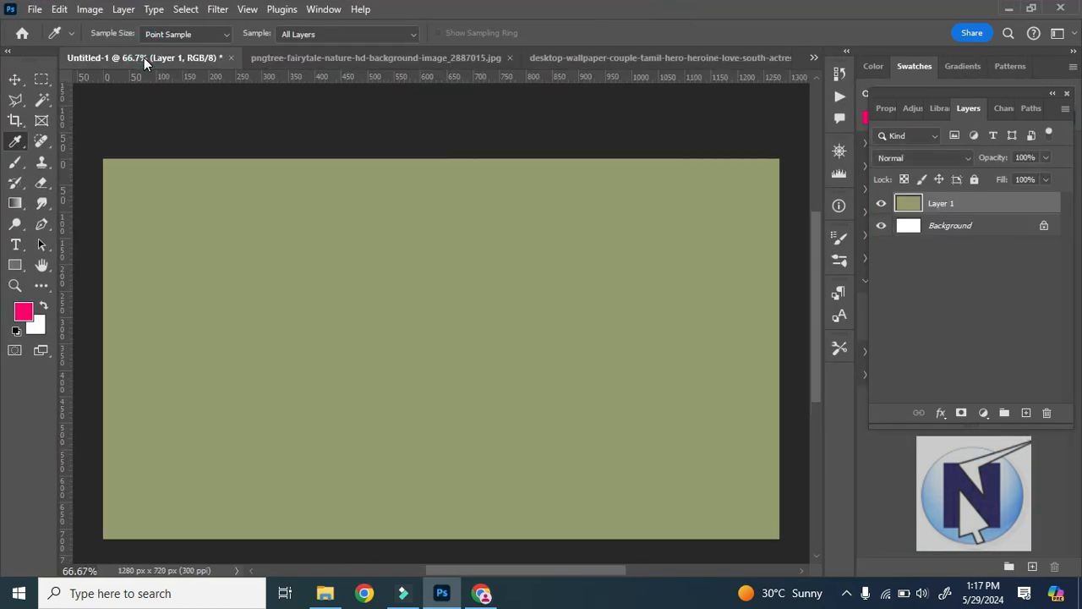
key(alt+BackSpace)
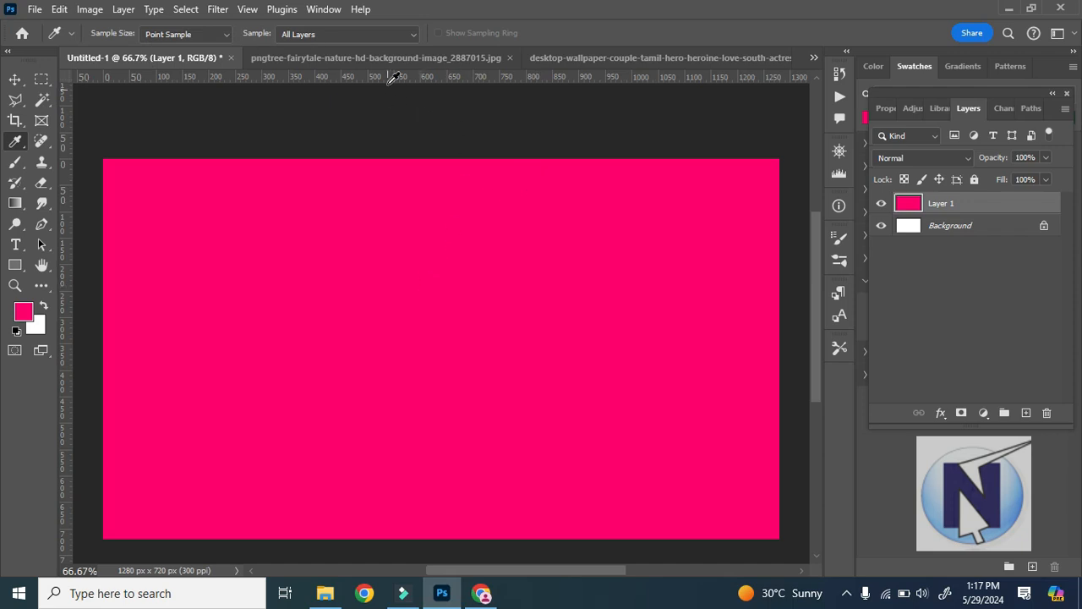
Set the Eyedropper tool's sample size to Point Sample in the landscape document.
click(400, 59)
right_click(15, 142)
click(13, 142)
click(170, 34)
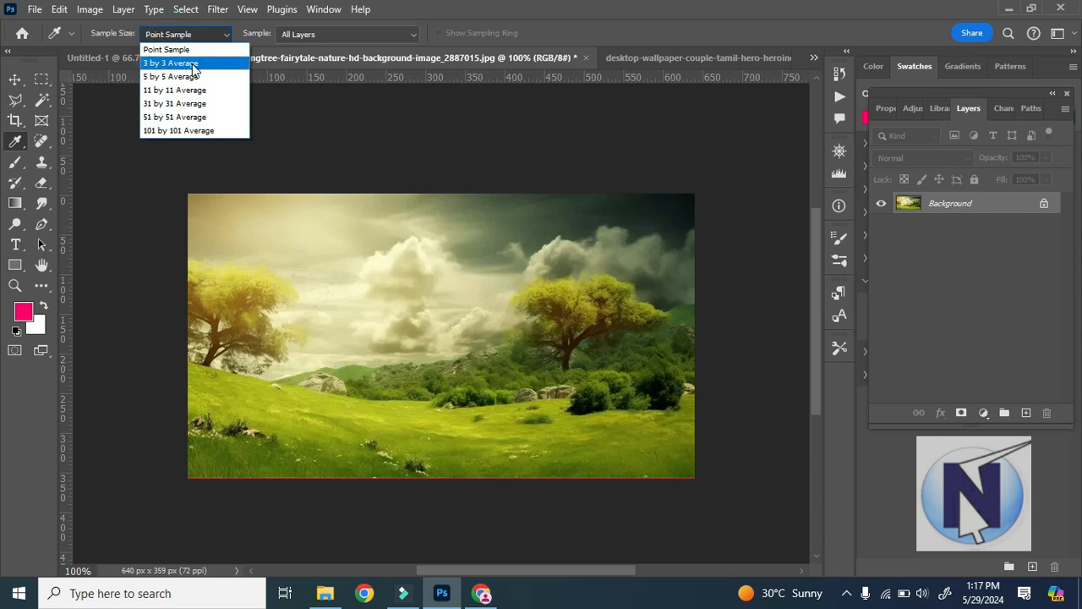
click(170, 49)
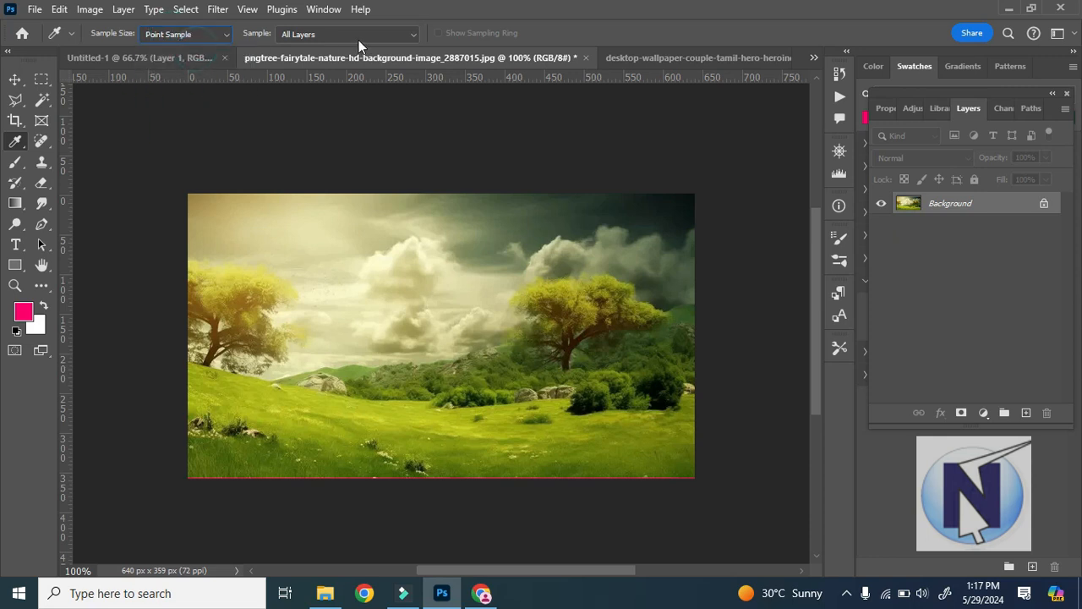
right_click(16, 141)
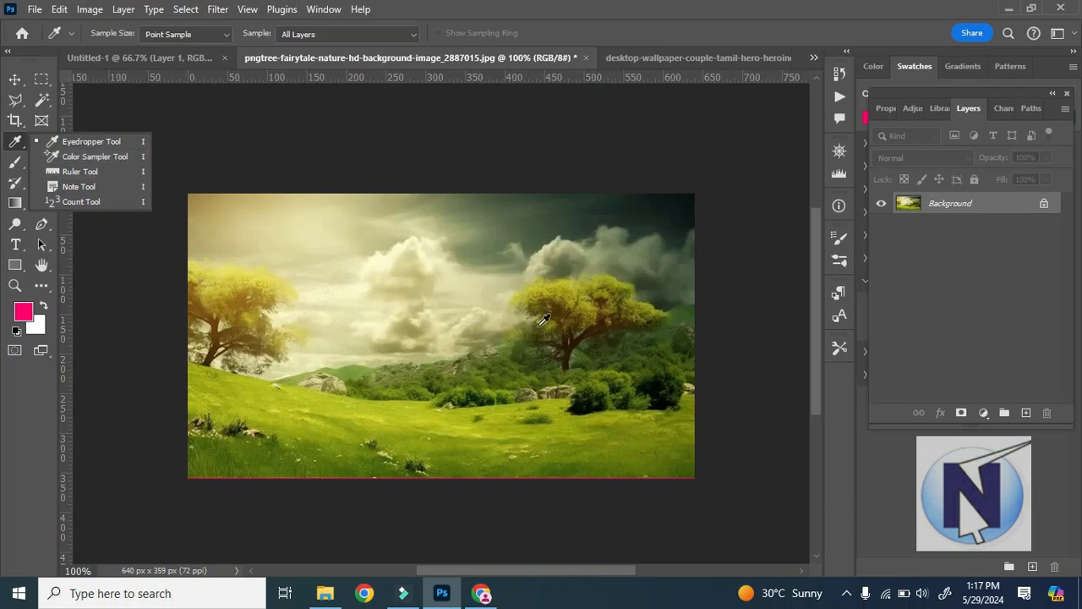
click(571, 22)
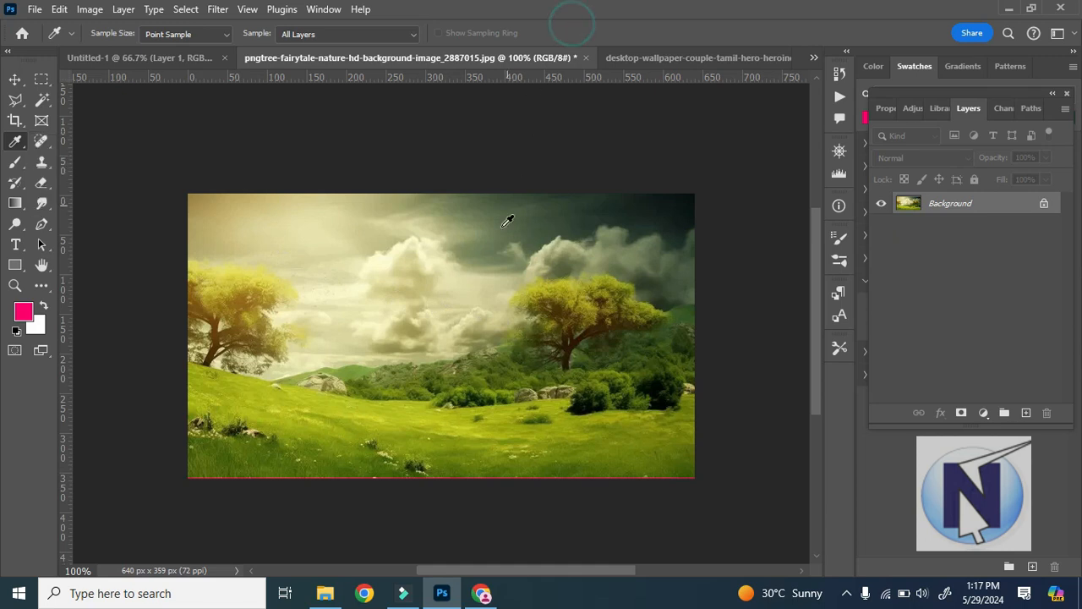
click(673, 61)
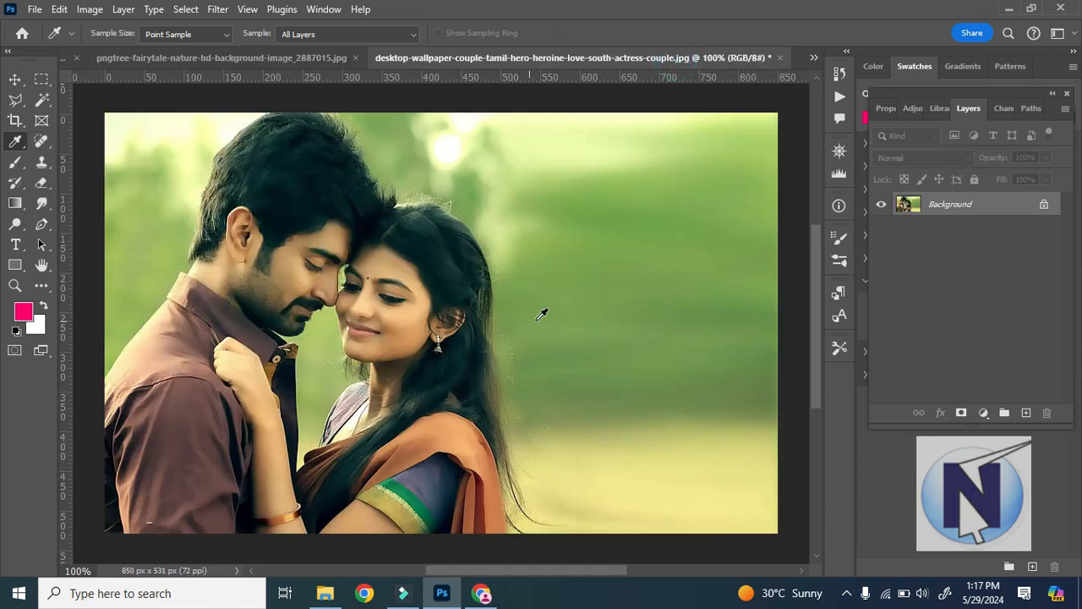
click(321, 57)
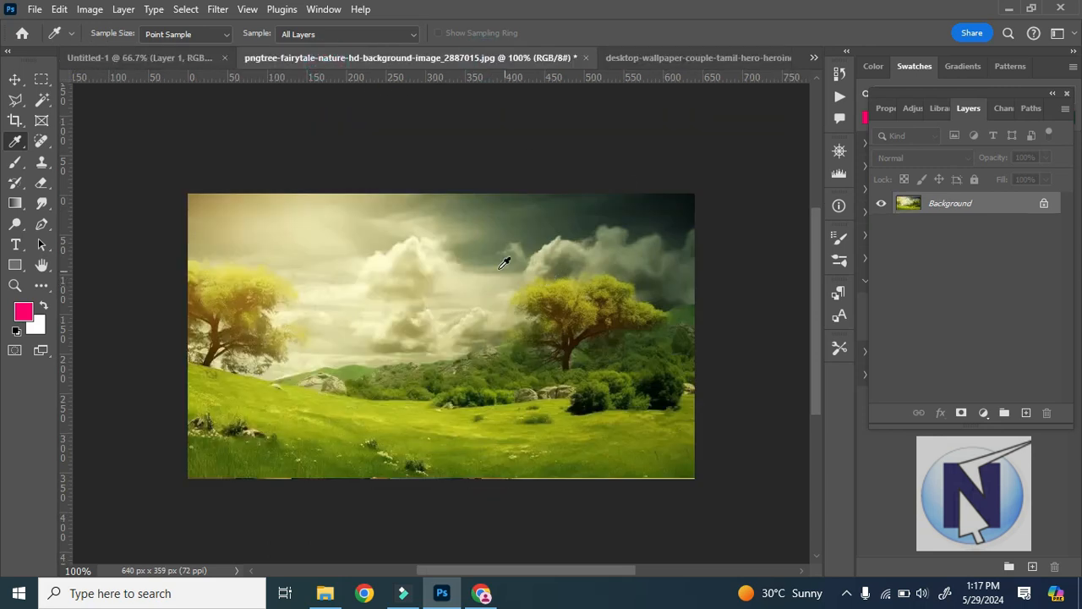
Place four Color Sampler points in the landscape image: dark sky, grass, right-hand tree and the sky's upper-left corner.
right_click(15, 141)
click(84, 159)
click(465, 229)
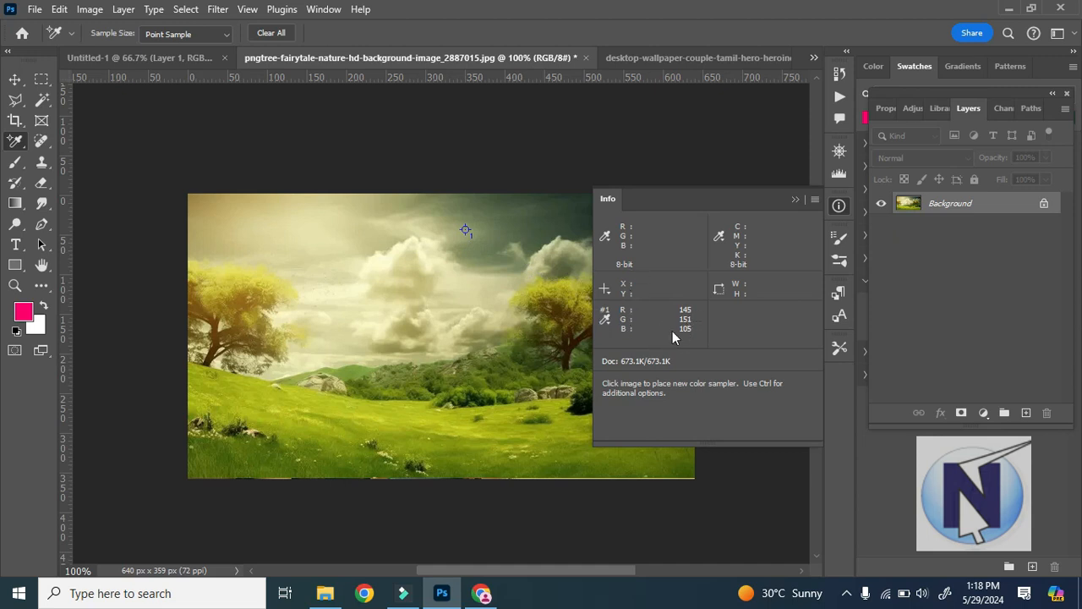
click(403, 422)
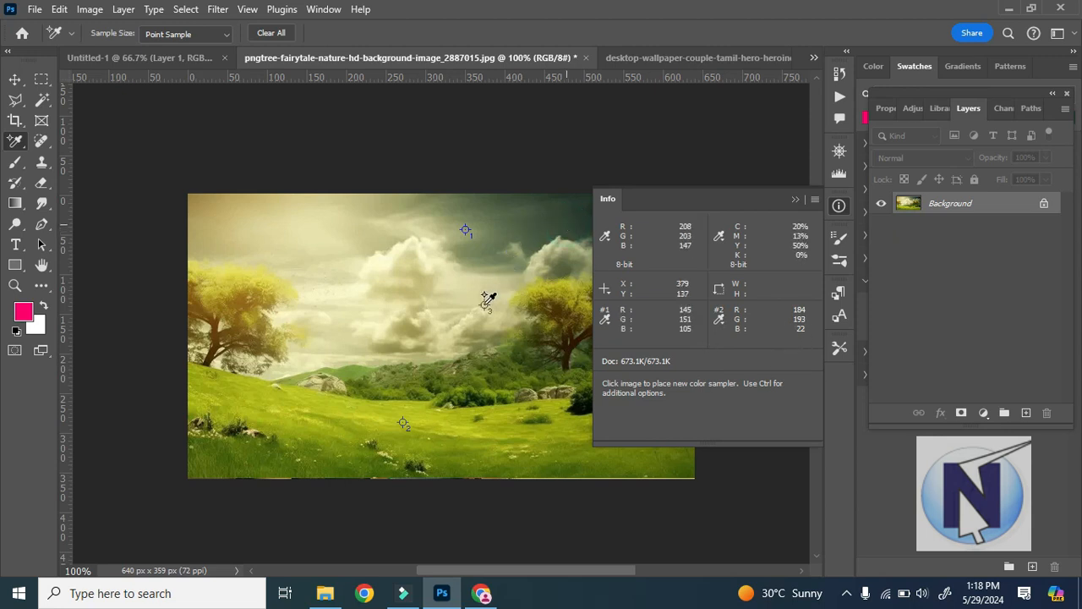
click(549, 296)
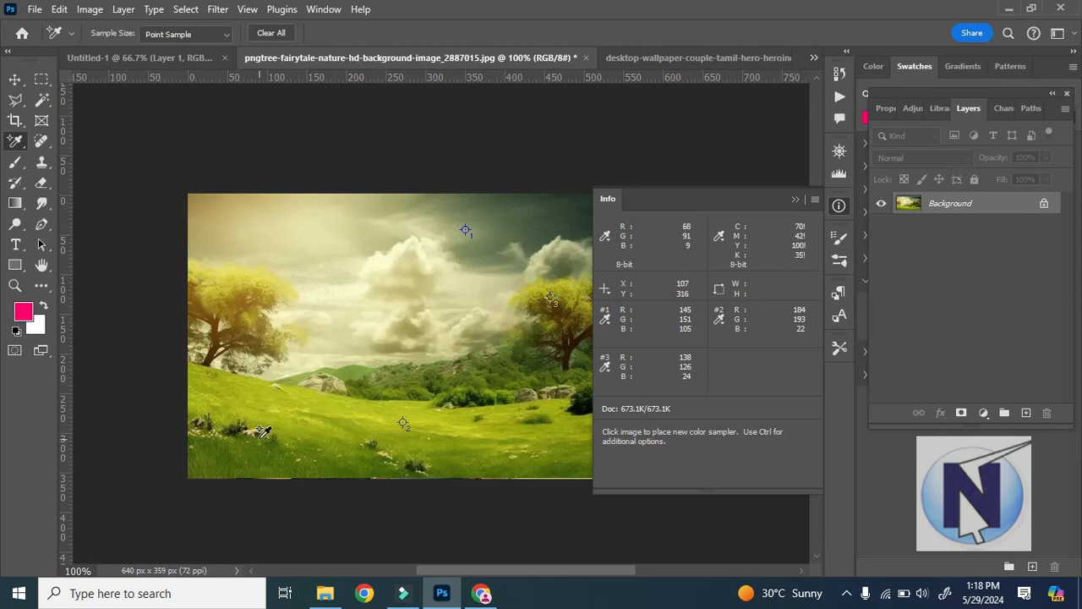
click(204, 214)
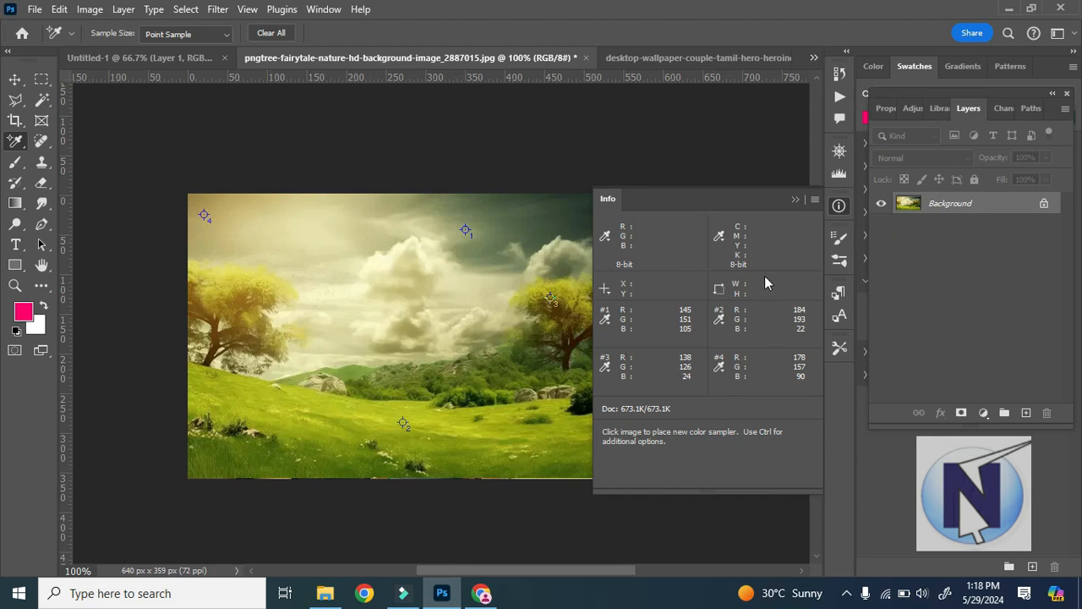
Set the foreground colour to R 138, G 126, B 24, matching colour sampler #3 on the tree.
click(24, 315)
drag(420, 172, 279, 133)
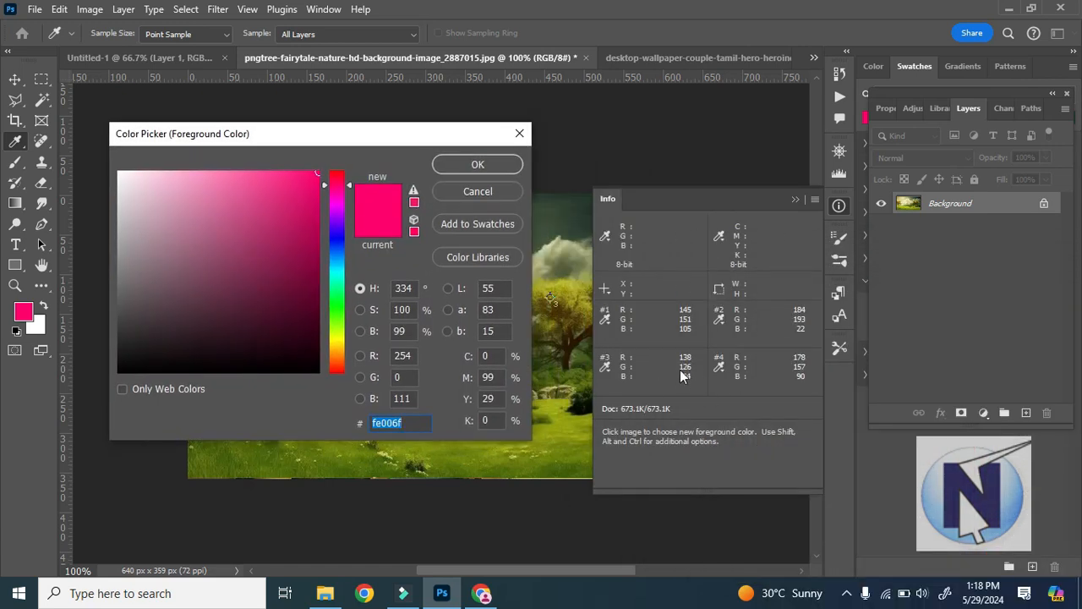
key(ctrl+4)
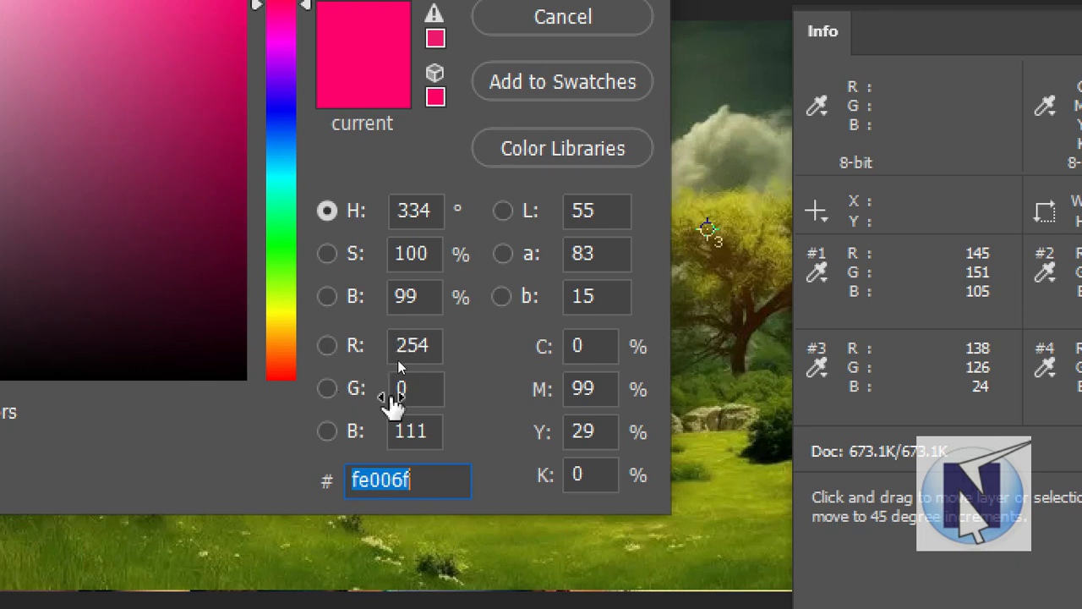
click(412, 352)
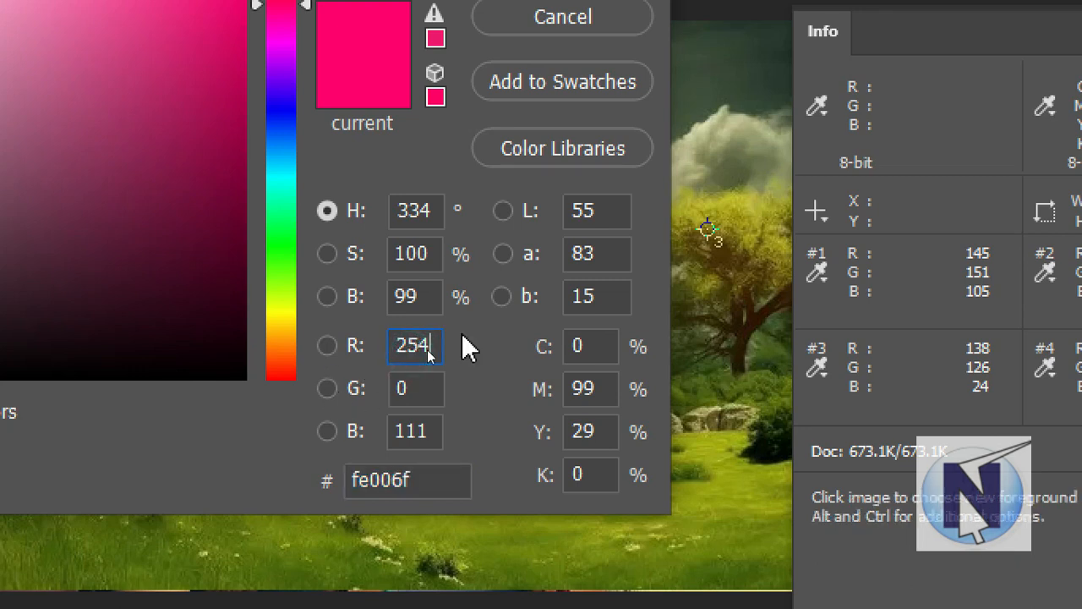
text(2)
key(BackSpace)
text(138)
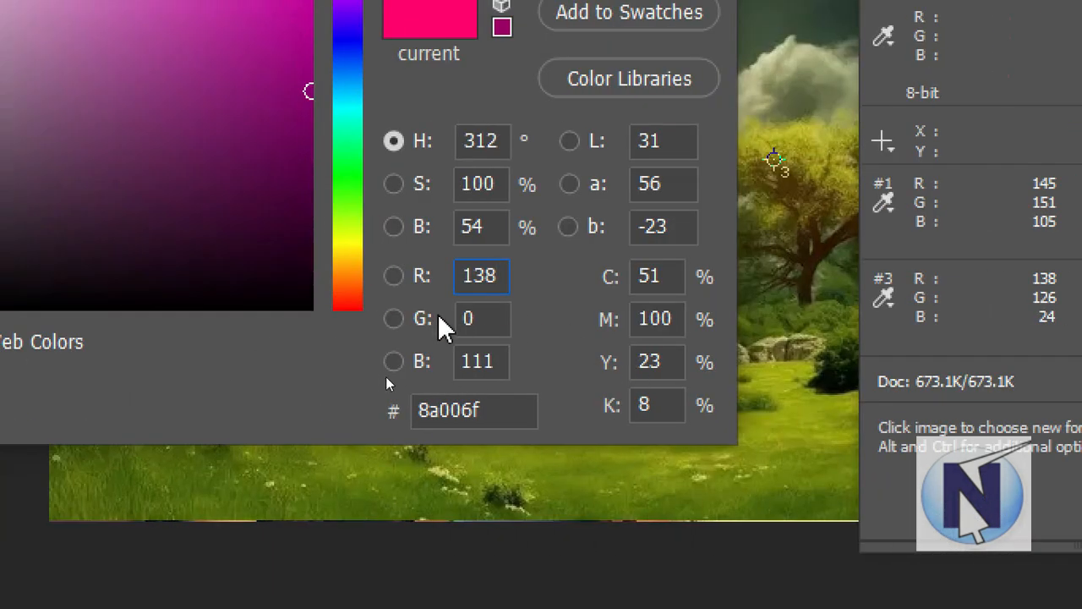
click(489, 322)
double_click(490, 321)
text(126)
drag(500, 363, 398, 355)
text(24)
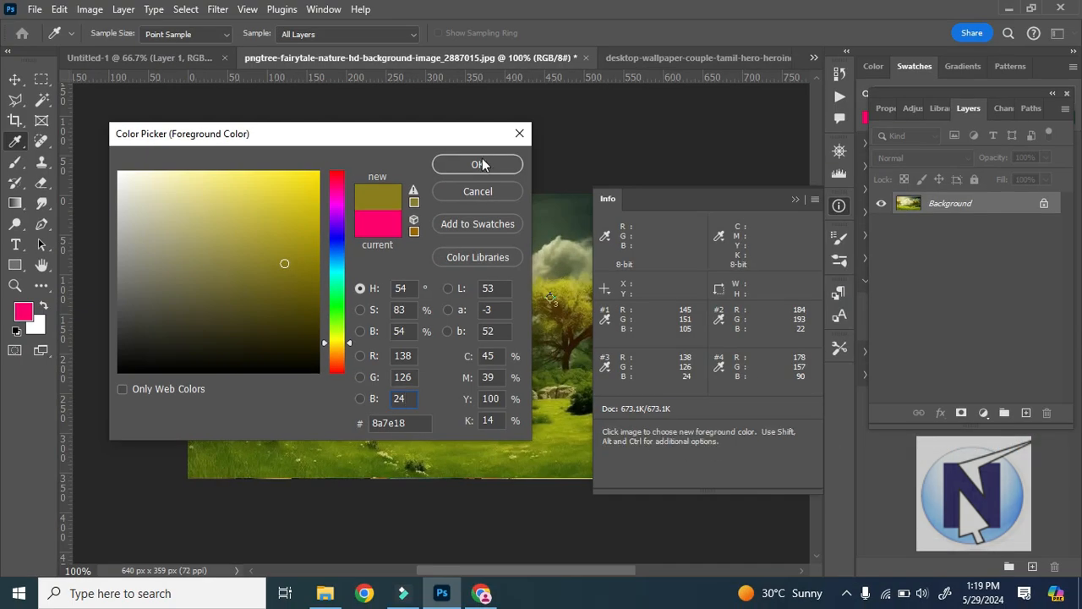
click(481, 164)
Fill Layer 1 of Untitled-1 with the olive foreground colour.
click(154, 57)
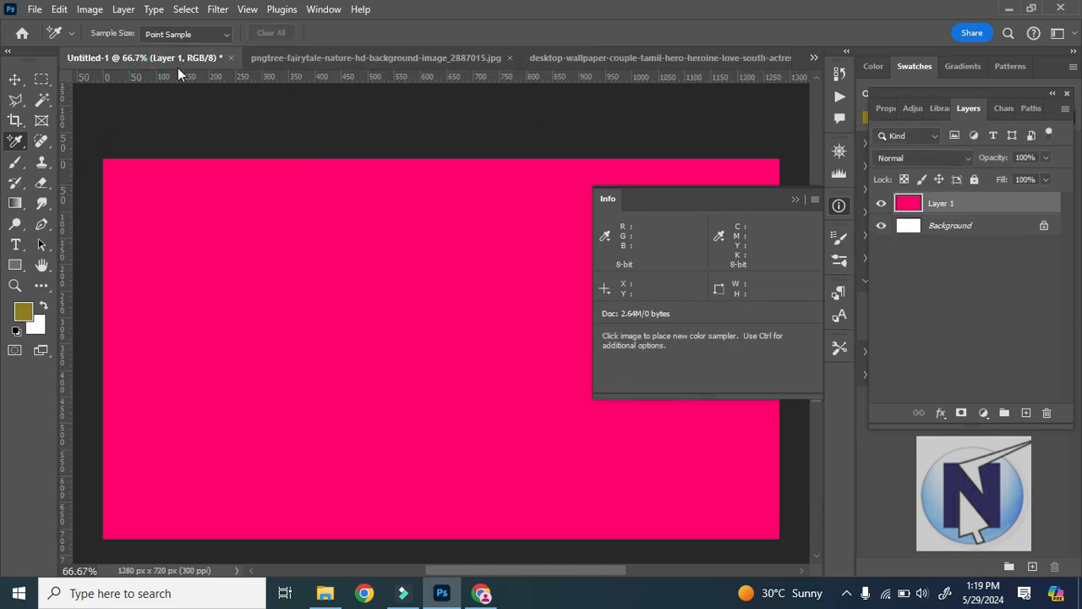
key(alt+BackSpace)
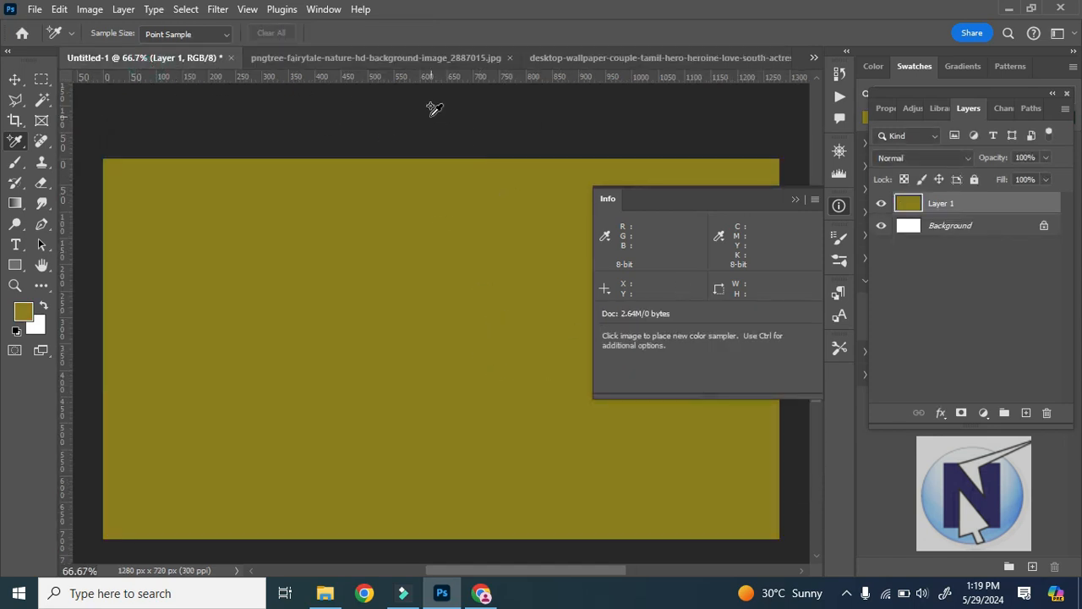
Return to the landscape document and close the Info tab group.
click(430, 57)
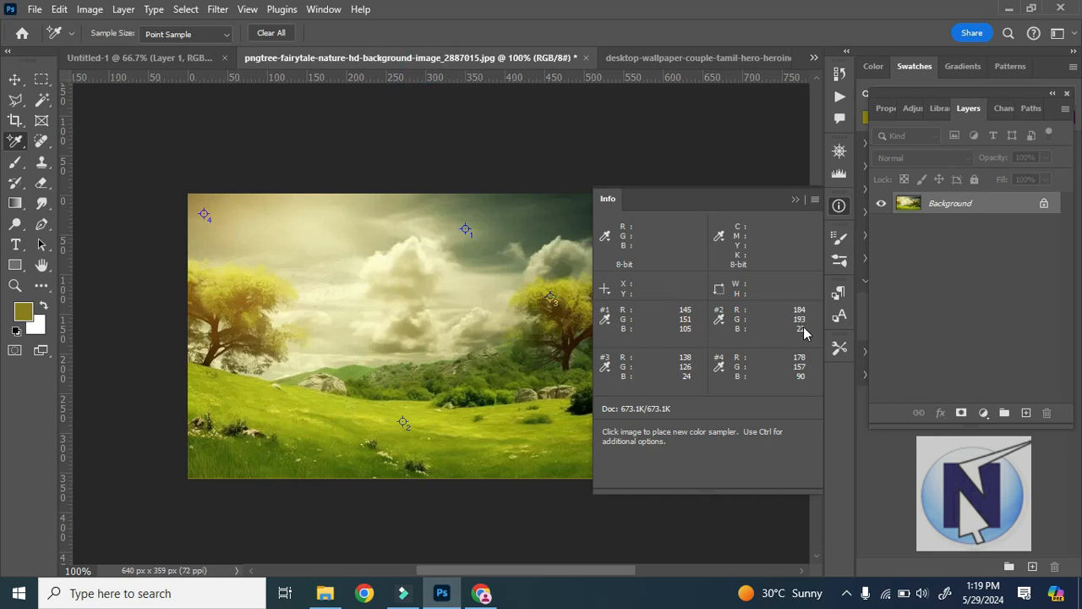
right_click(9, 148)
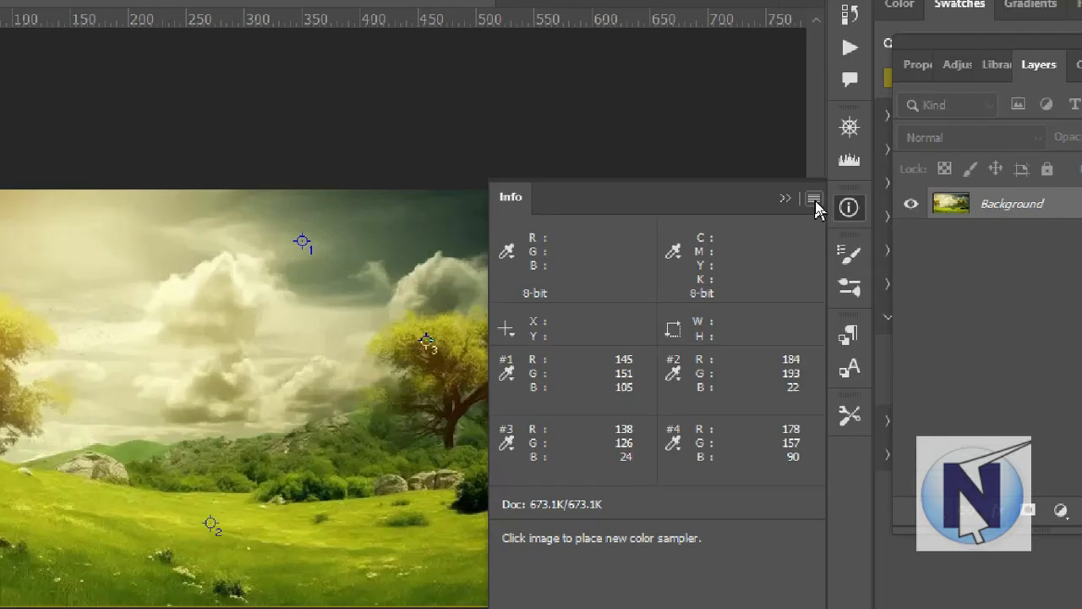
click(815, 201)
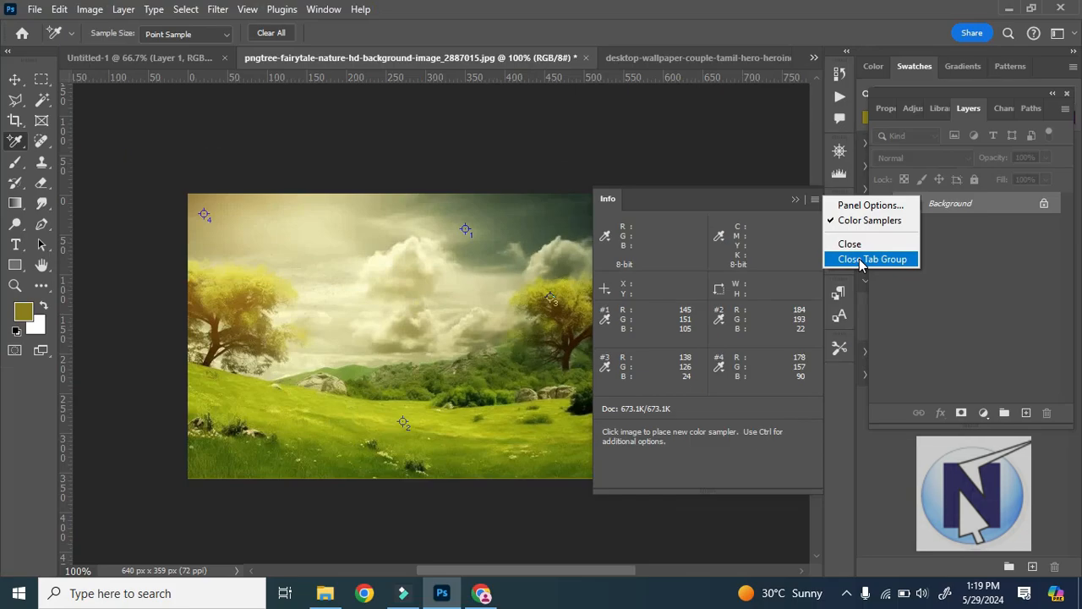
click(905, 317)
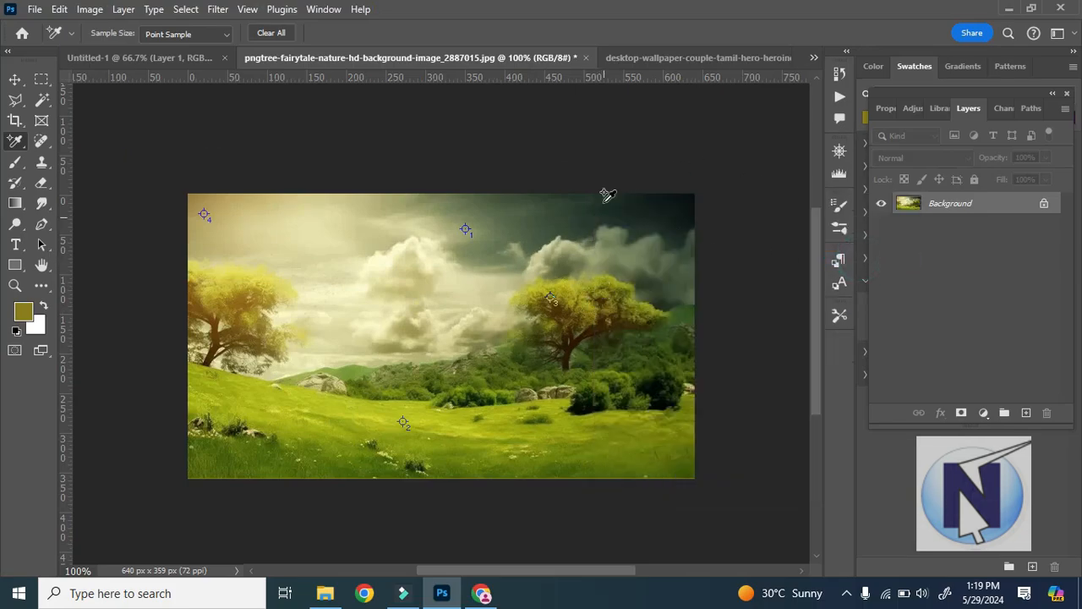
In the couple picture, measure a diagonal line across the green background with the Ruler tool.
click(683, 57)
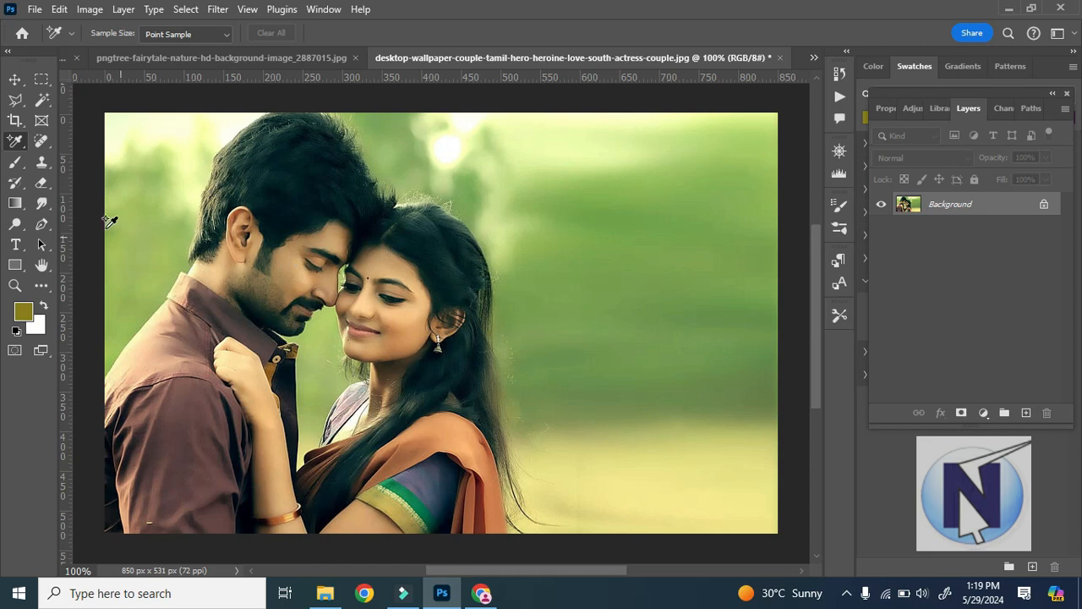
right_click(15, 141)
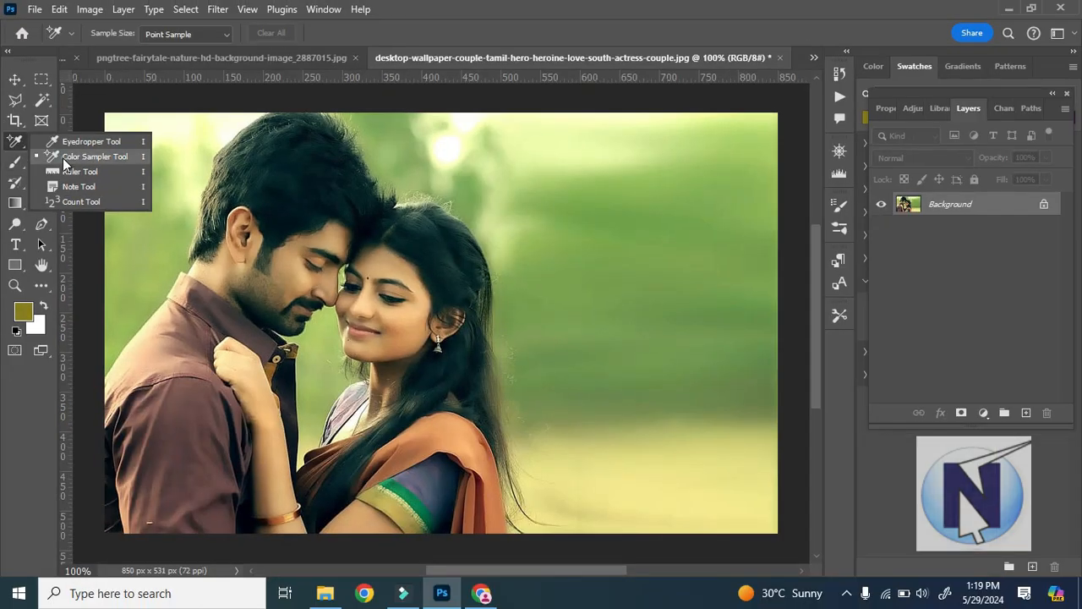
click(66, 158)
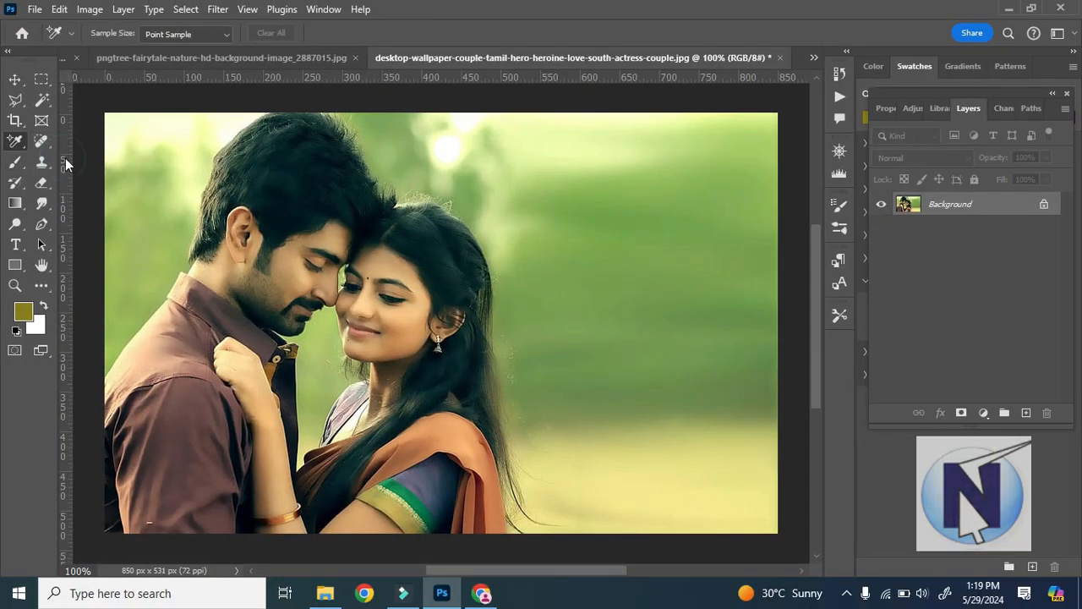
right_click(16, 141)
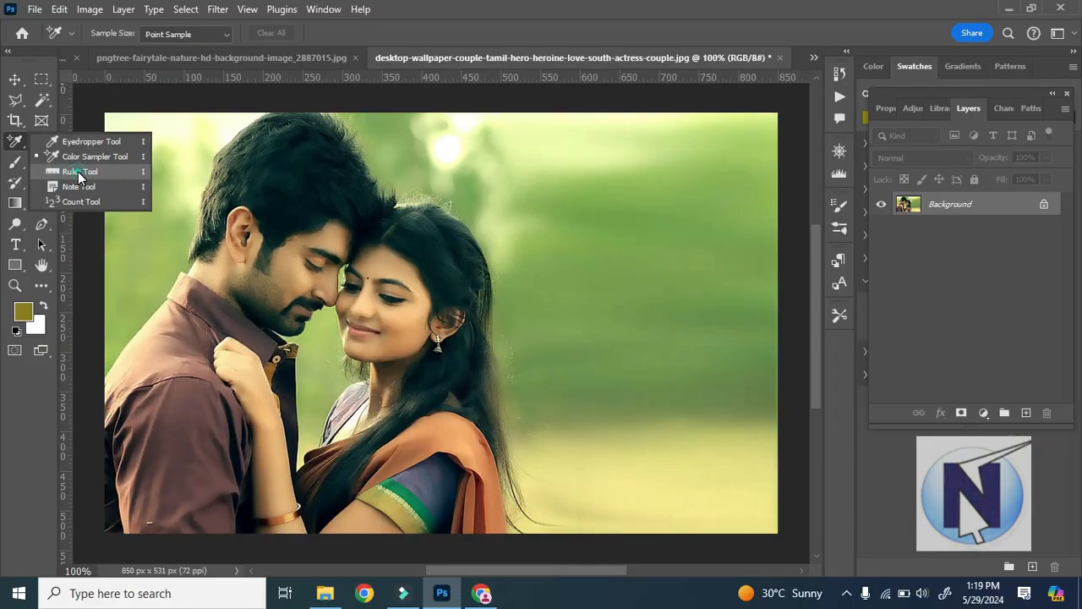
click(77, 172)
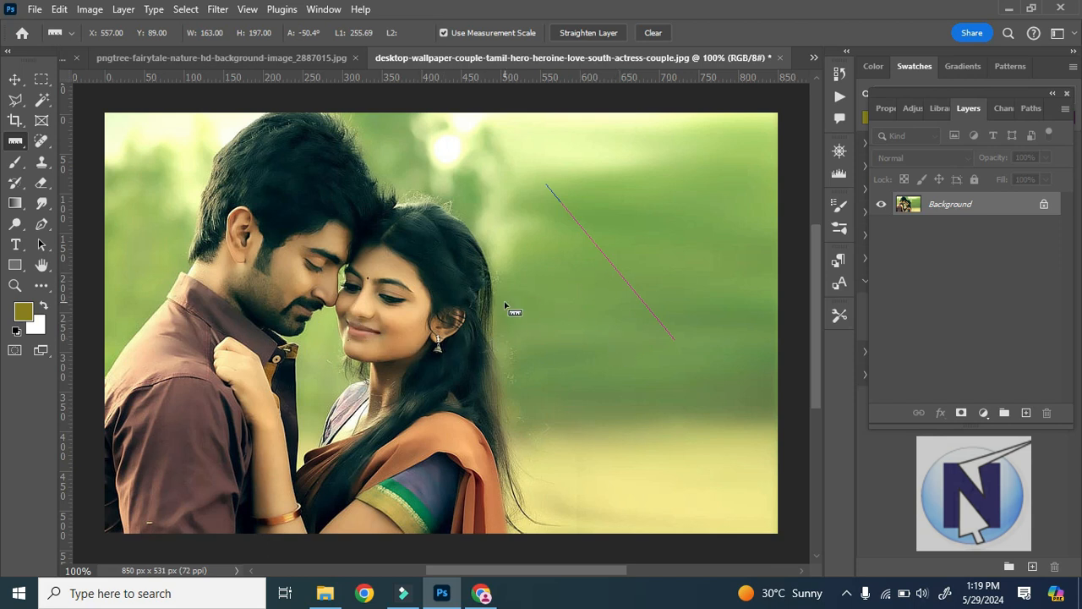
Measure horizontally from the couple picture's left edge to just beyond the woman's hair with the Ruler tool.
right_click(25, 147)
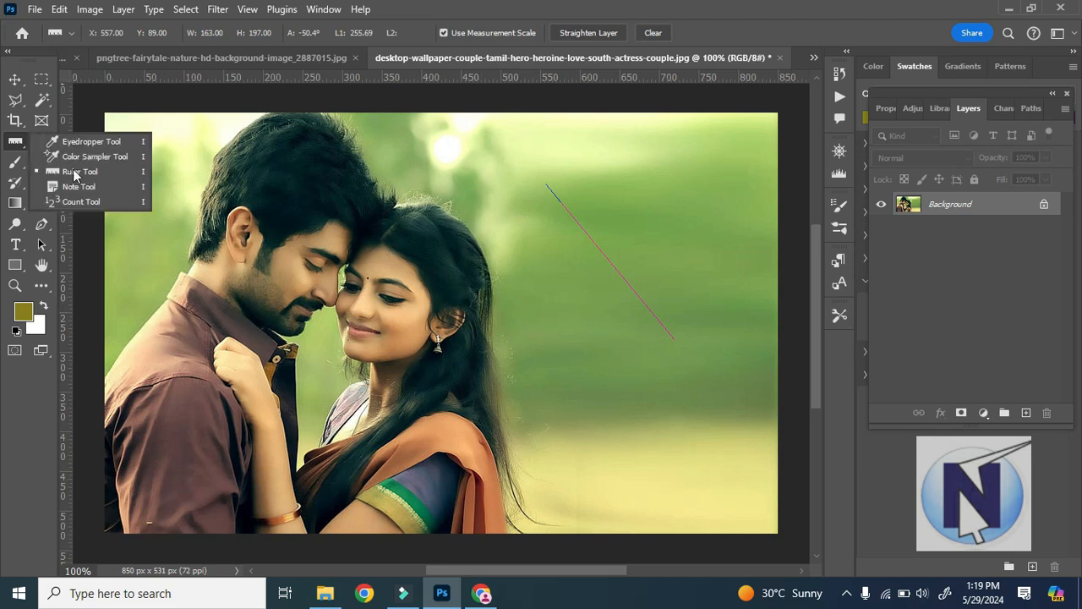
click(90, 170)
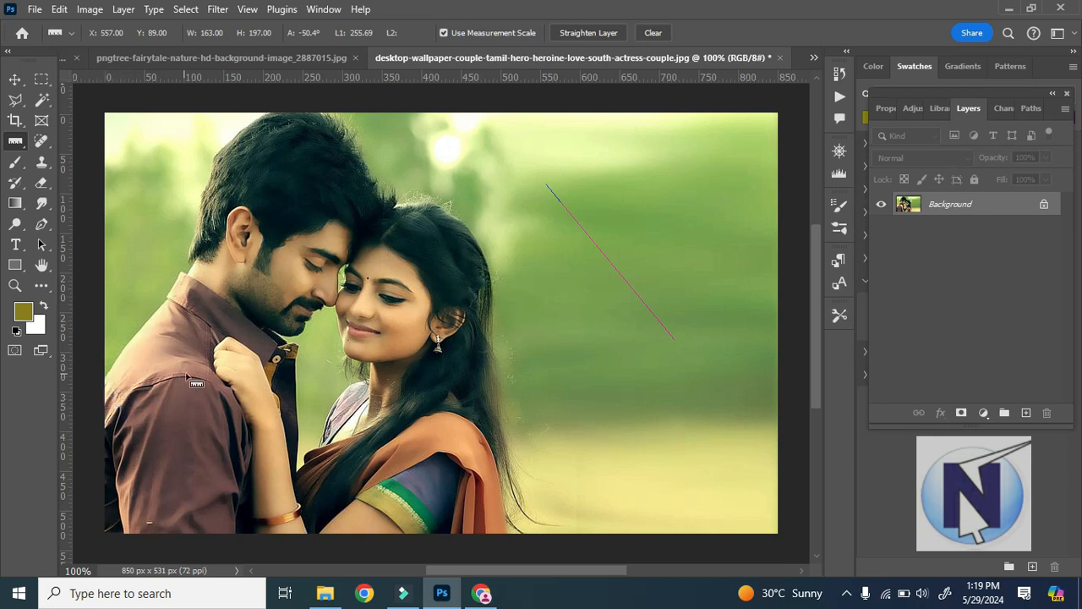
drag(106, 379, 502, 380)
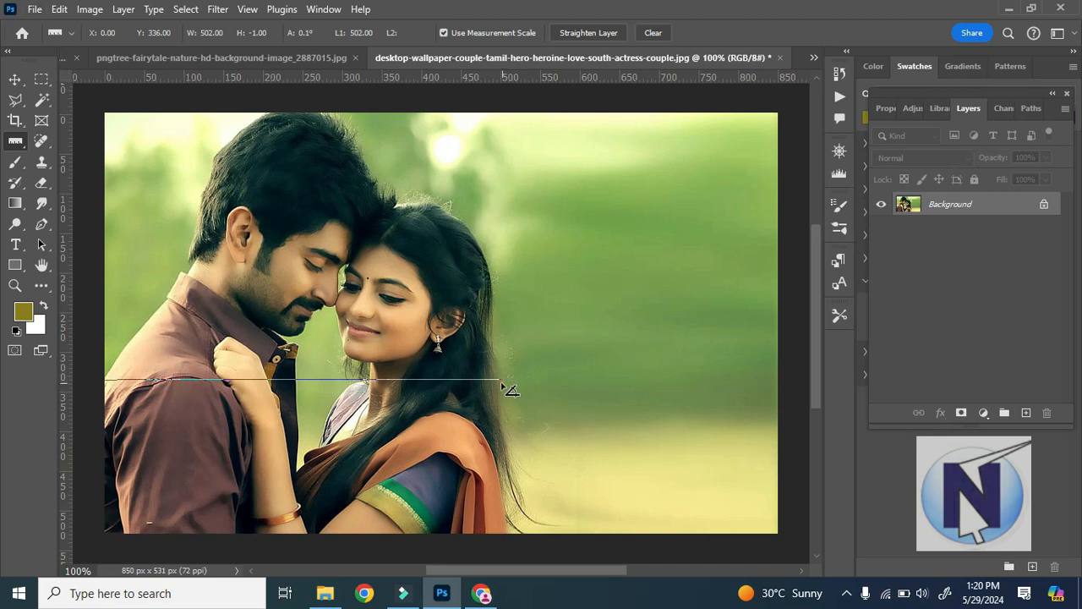
Add a second, roughly vertical ruler leg upward from the horizontal line's right end and adjust its upper endpoint.
drag(501, 381, 499, 287)
drag(497, 205, 501, 141)
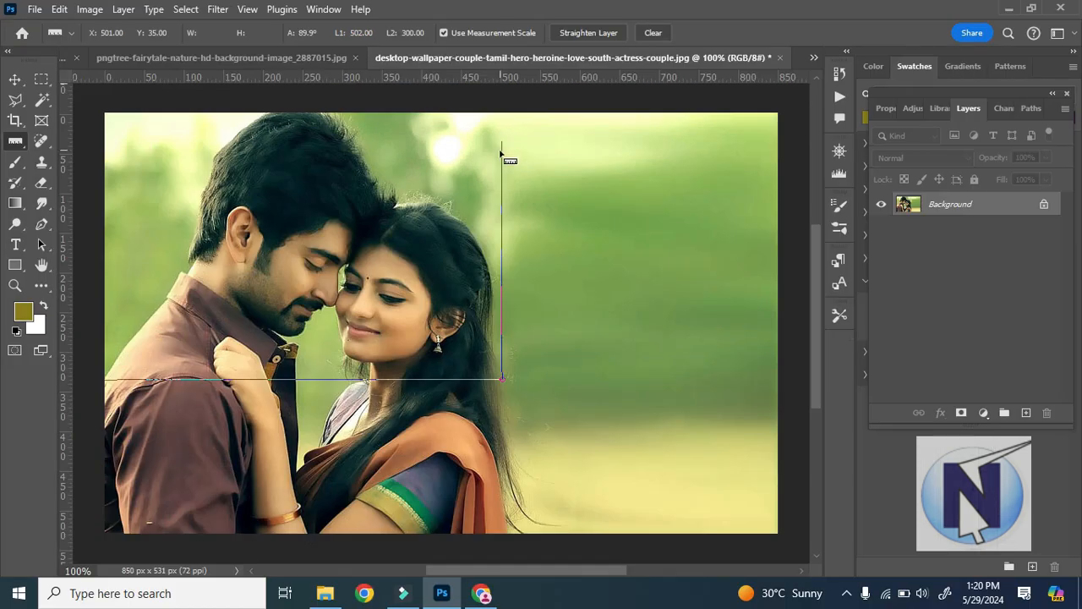
mouse_move(501, 142)
mouse_down()
mouse_move(408, 131)
mouse_move(503, 149)
mouse_up()
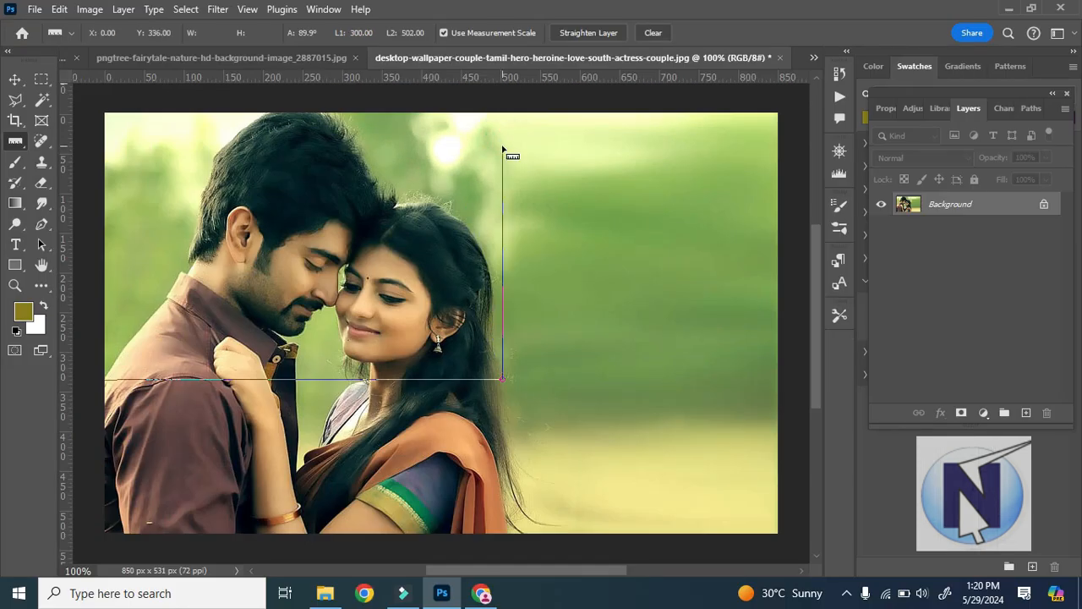
click(504, 152)
drag(504, 150, 480, 145)
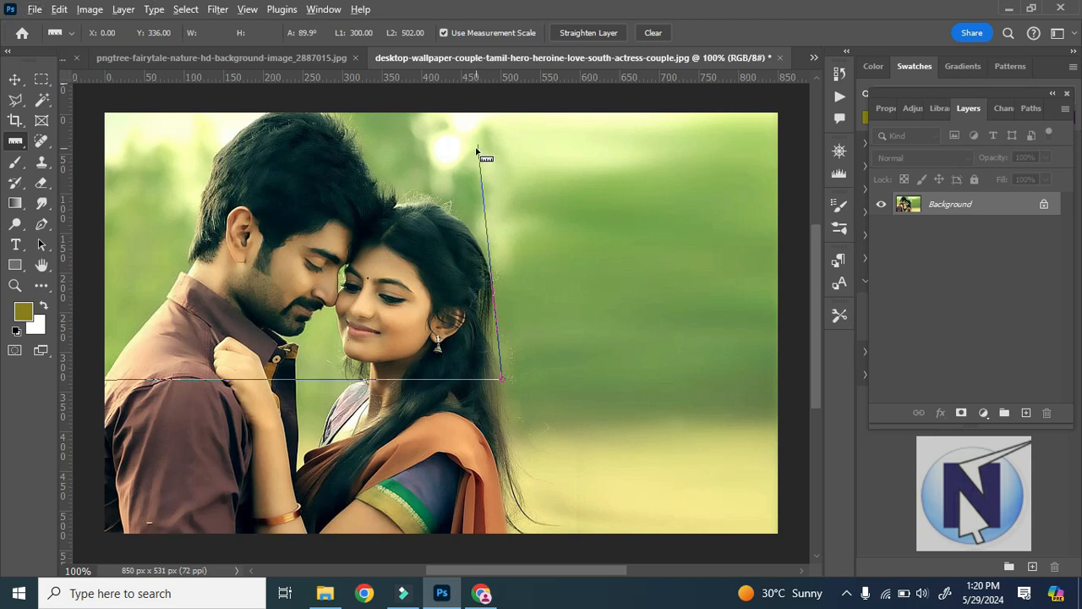
drag(480, 146, 498, 127)
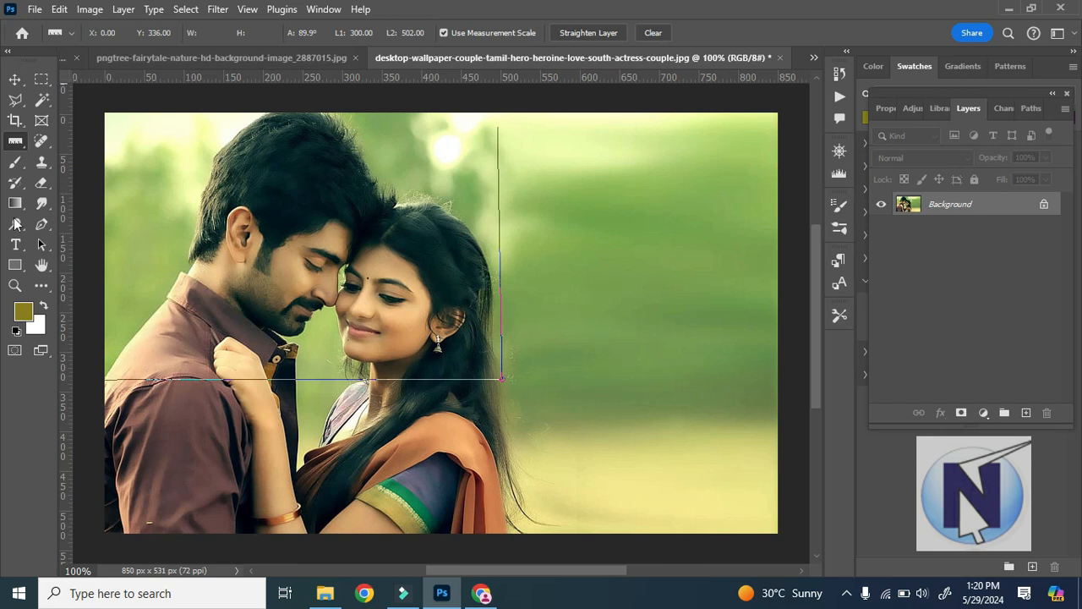
Clear the ruler measurement from the couple picture.
right_click(15, 141)
click(63, 169)
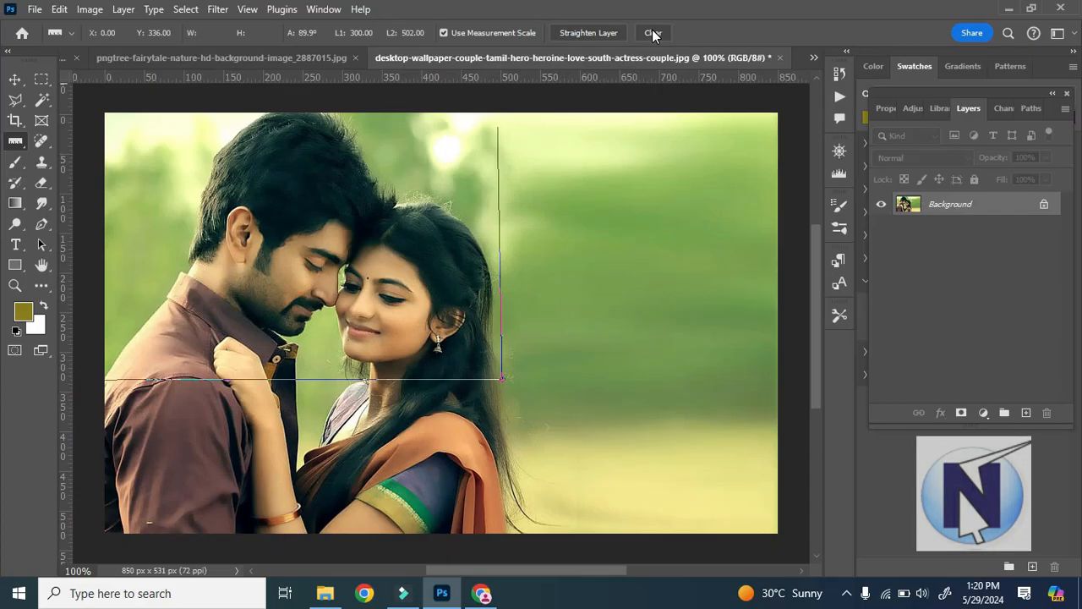
click(697, 67)
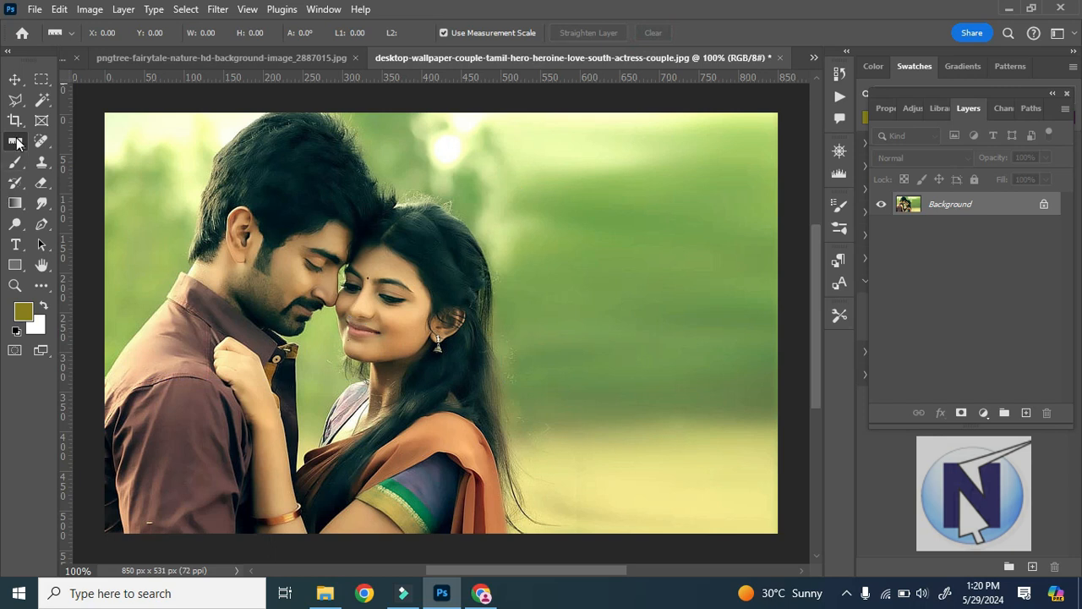
Copy the couple picture into the landscape document as a new layer with the Move tool.
key(v)
drag(301, 278, 515, 362)
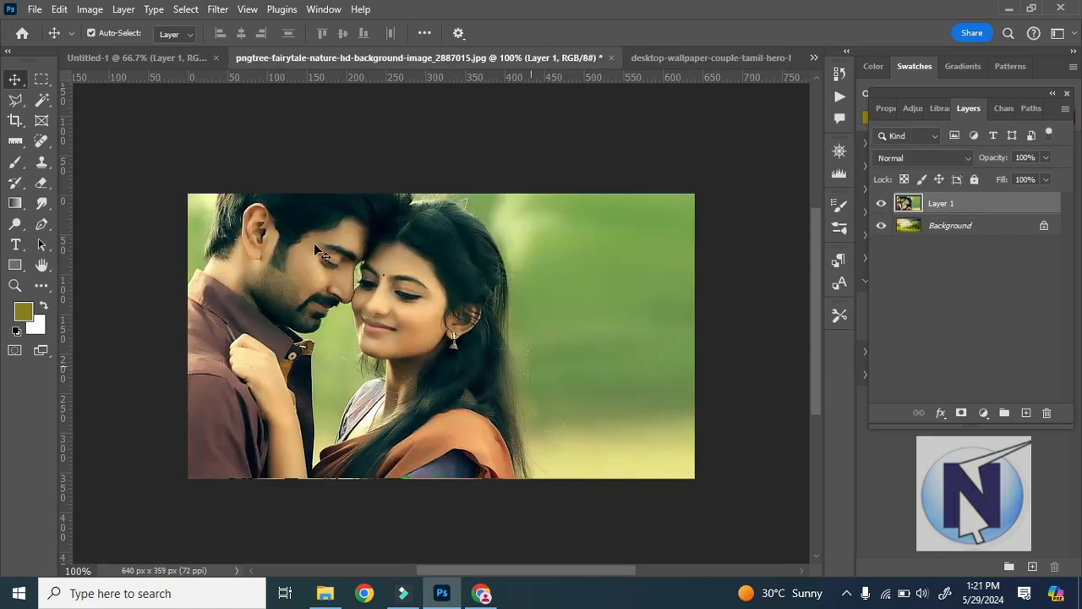
Scale the couple layer to about 45%, move it over the middle of the landscape and rotate it about -11°.
click(59, 9)
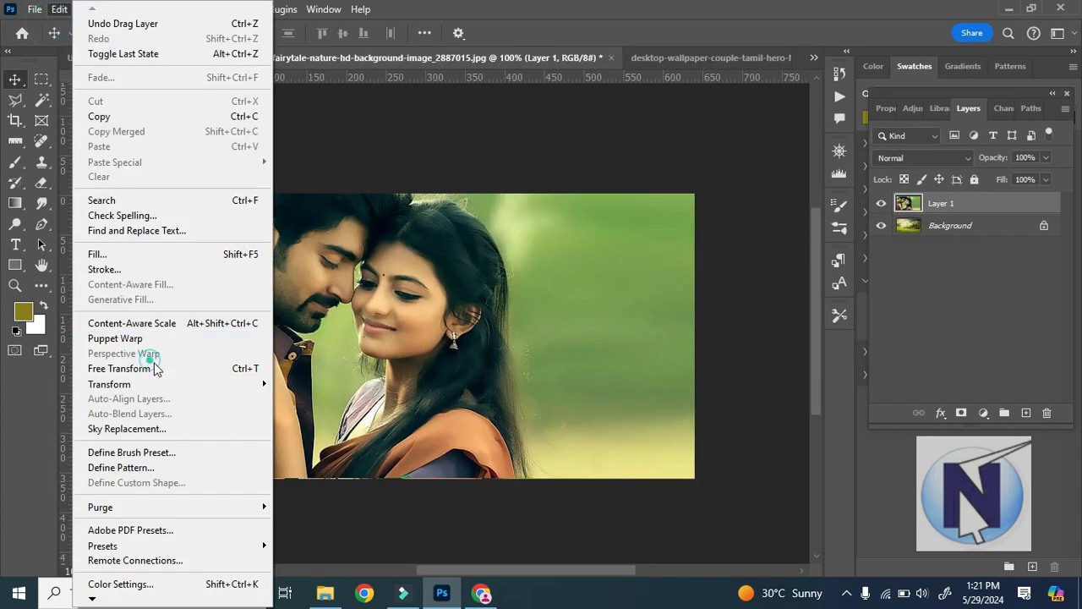
click(211, 369)
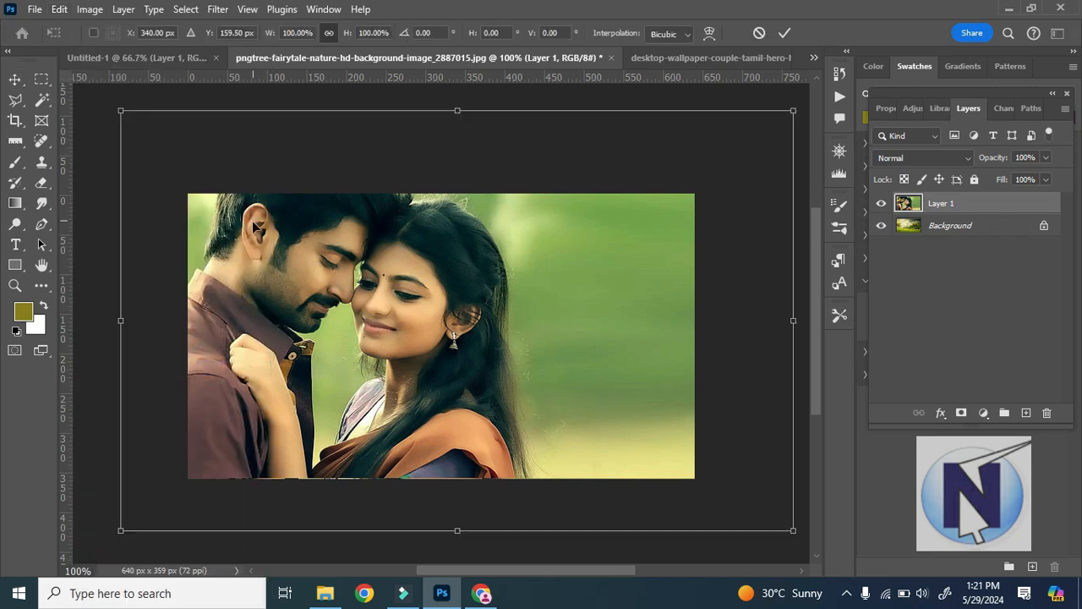
drag(121, 111, 406, 285)
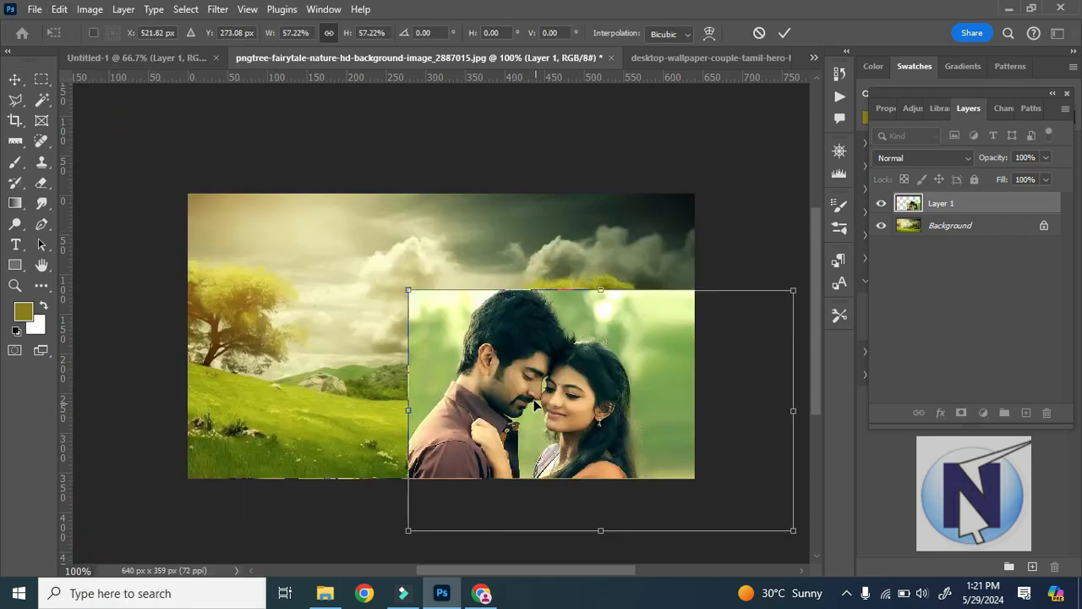
drag(621, 467, 525, 384)
drag(691, 450, 610, 395)
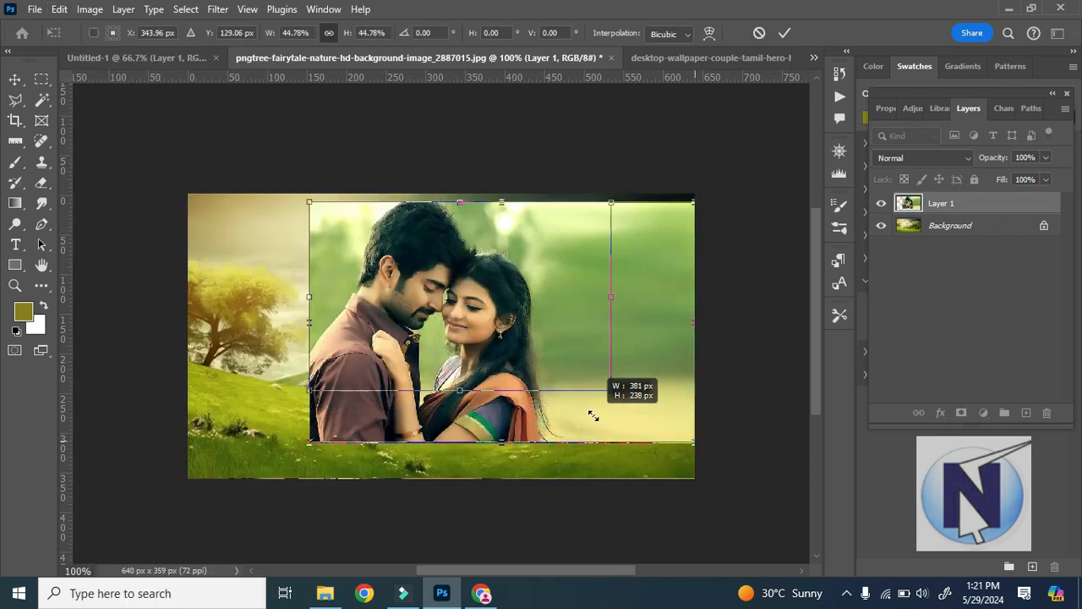
drag(596, 444, 648, 420)
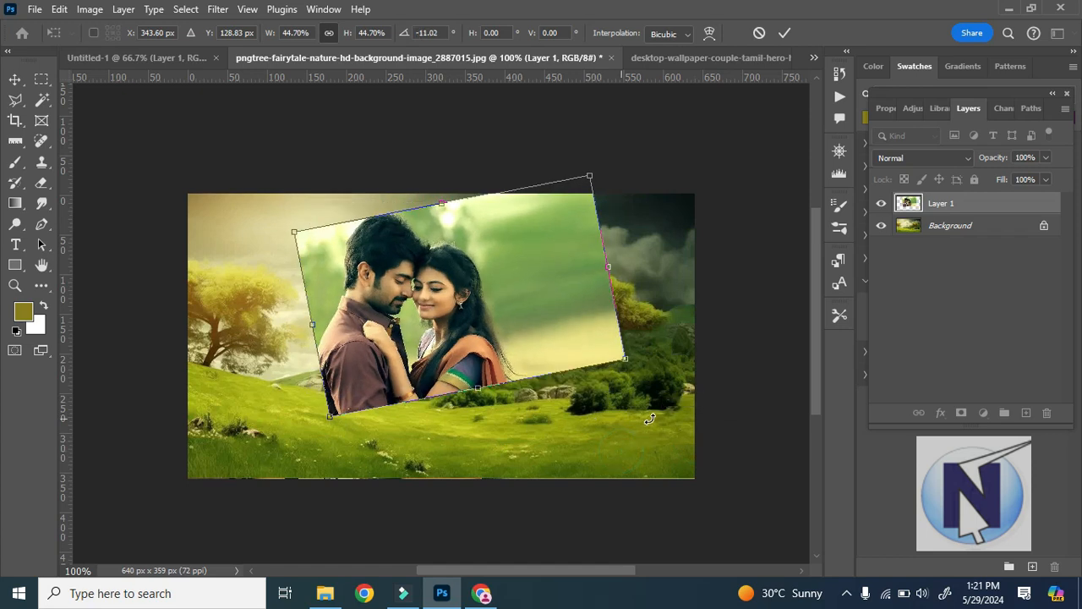
key(Return)
Draw a ruler line along the tilted couple layer's lower edge and straighten the layer to it.
click(21, 146)
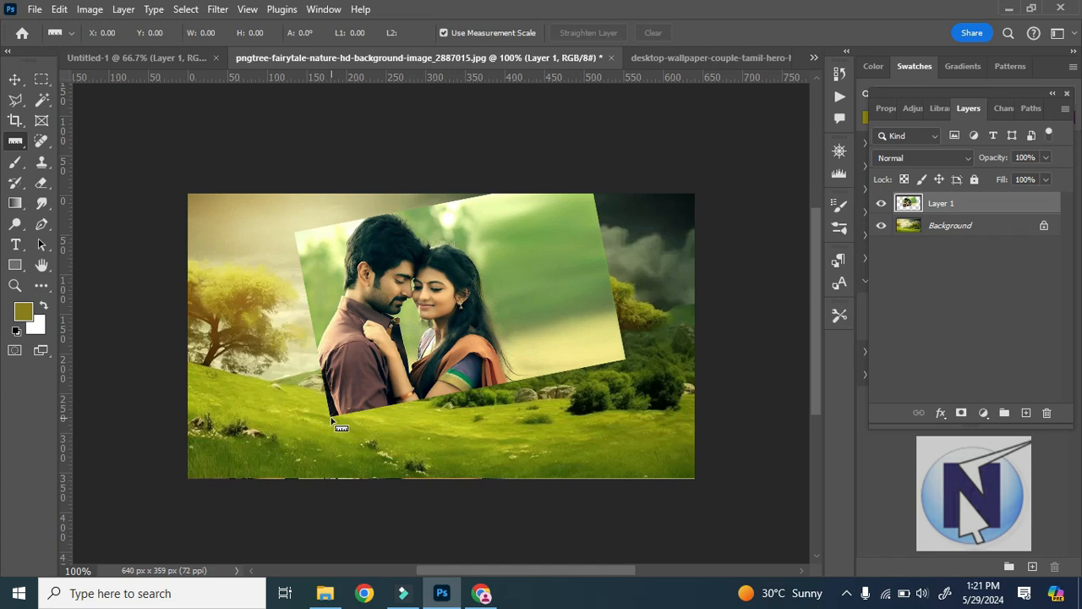
drag(331, 419, 626, 364)
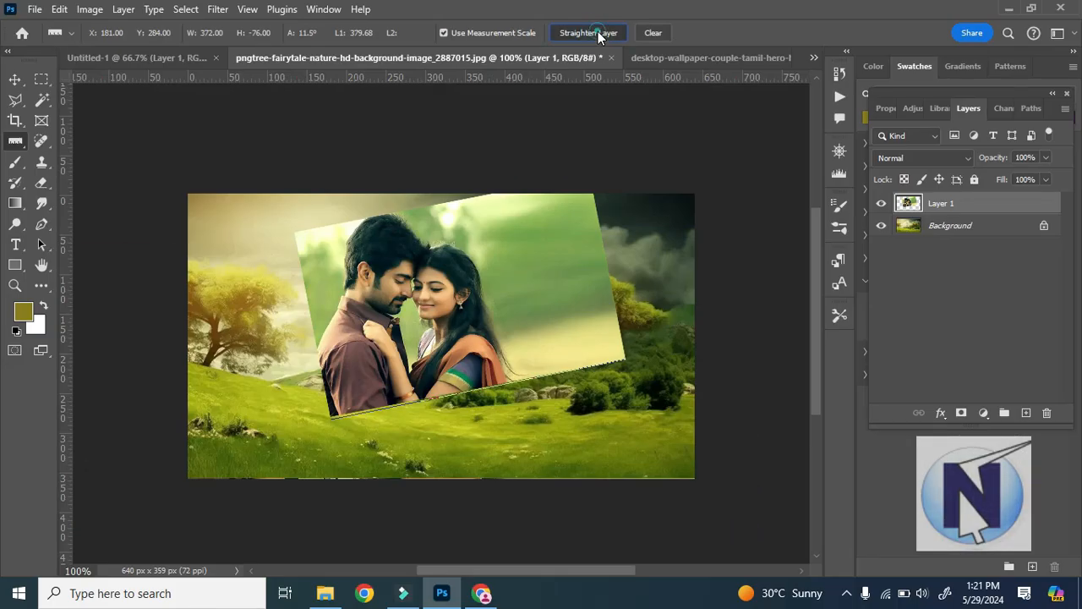
click(597, 33)
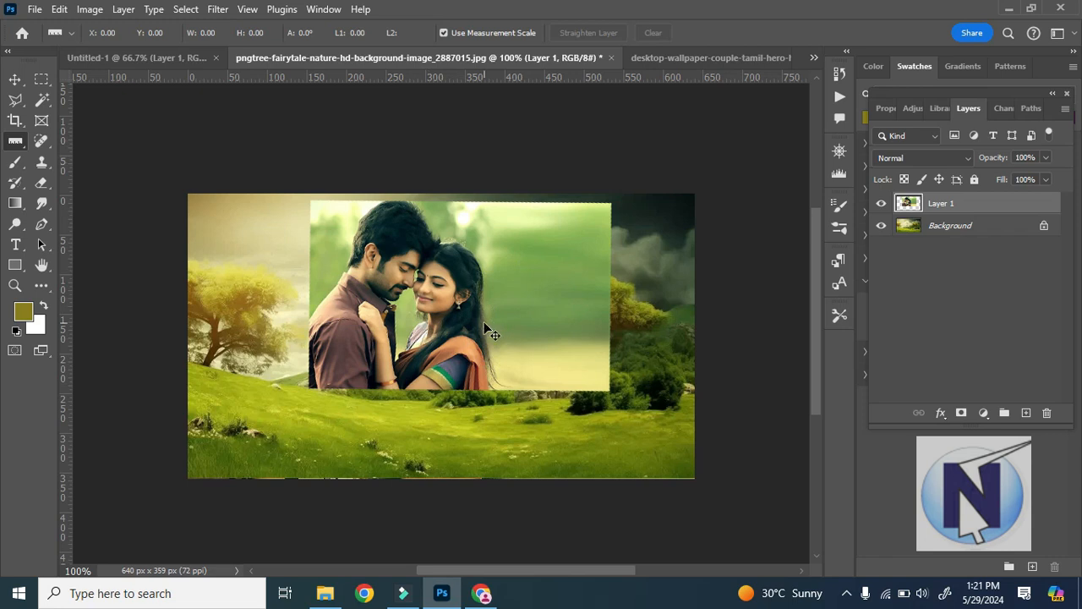
Undo the straightening and the layer transform, and redo both to compare the tilted and straightened versions.
key(ctrl+z)
key(ctrl+z)
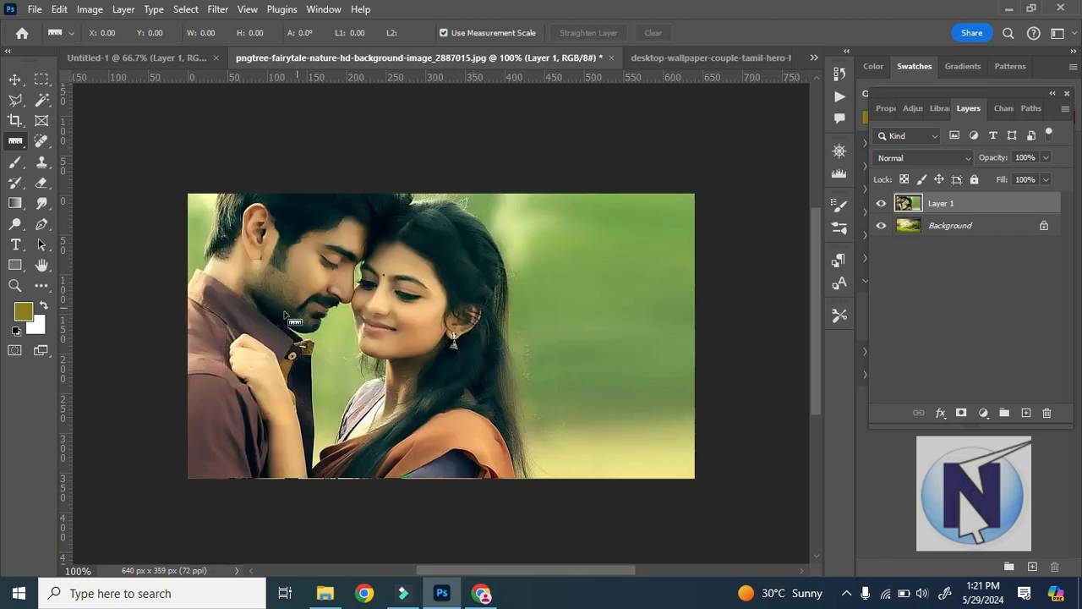
key(ctrl+shift+z)
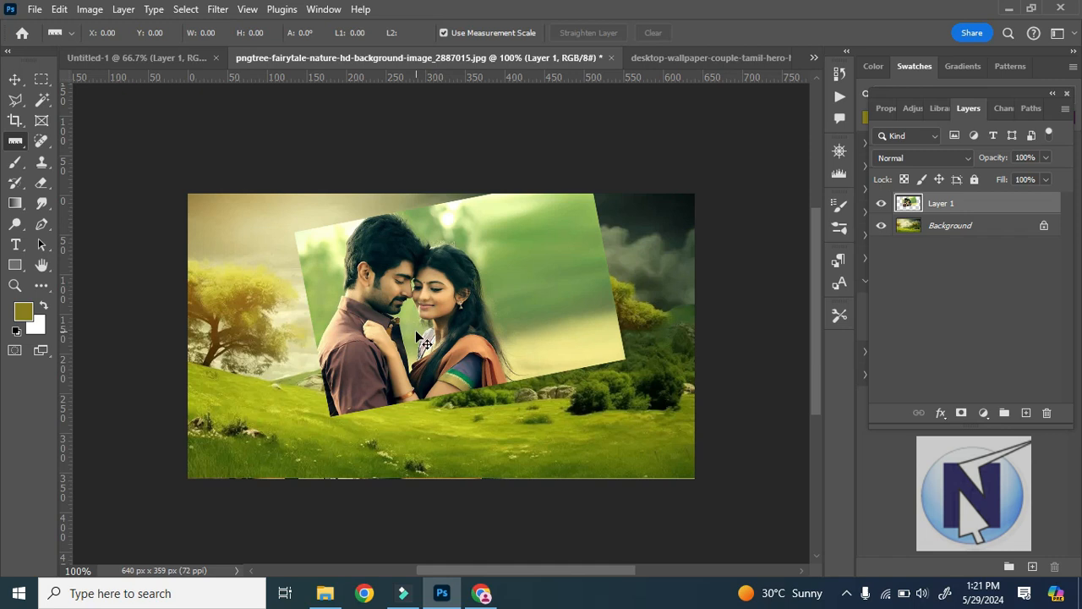
key(ctrl+shift+z)
Undo the straightening, the transform and the copying of the couple layer in the landscape document.
right_click(15, 142)
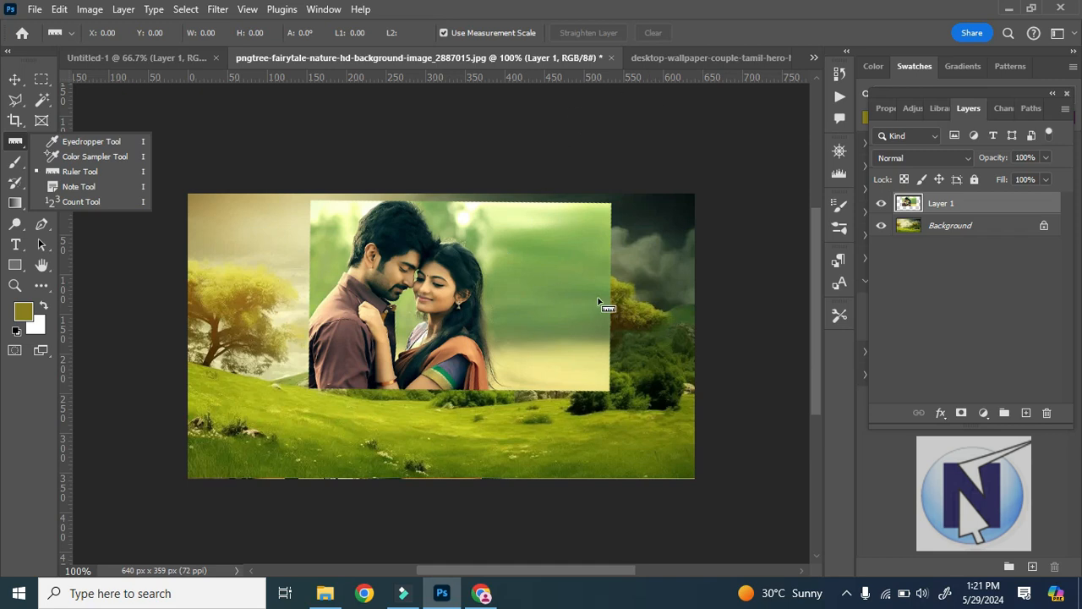
key(Escape)
key(ctrl+z)
key(ctrl+z)
key(ctrl+z)
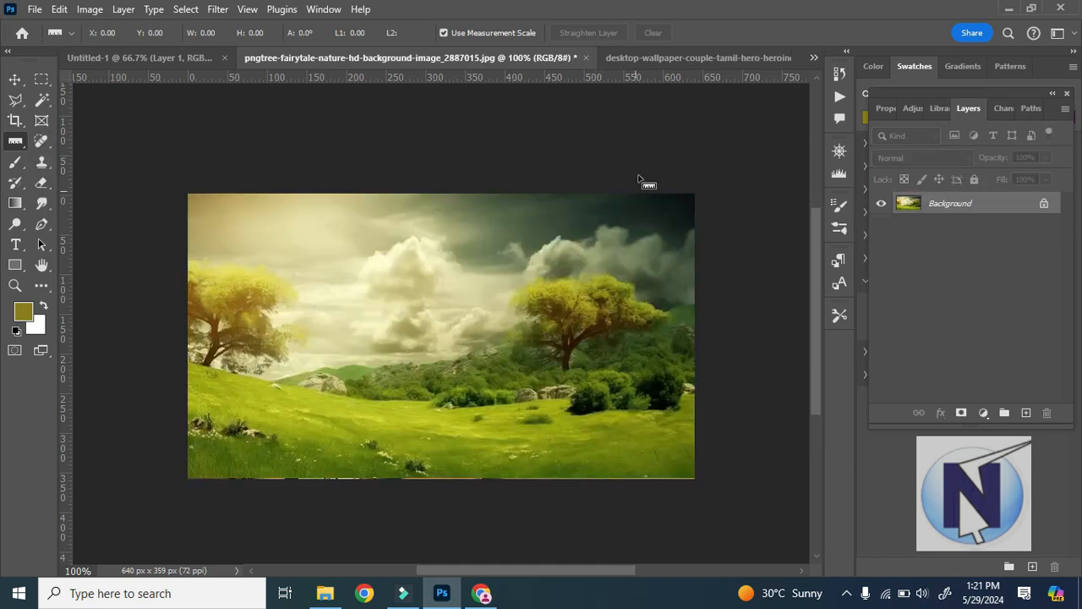
Switch to the couple picture and place a note reading "color fillging green" on the woman's cheek with the Note tool.
click(675, 56)
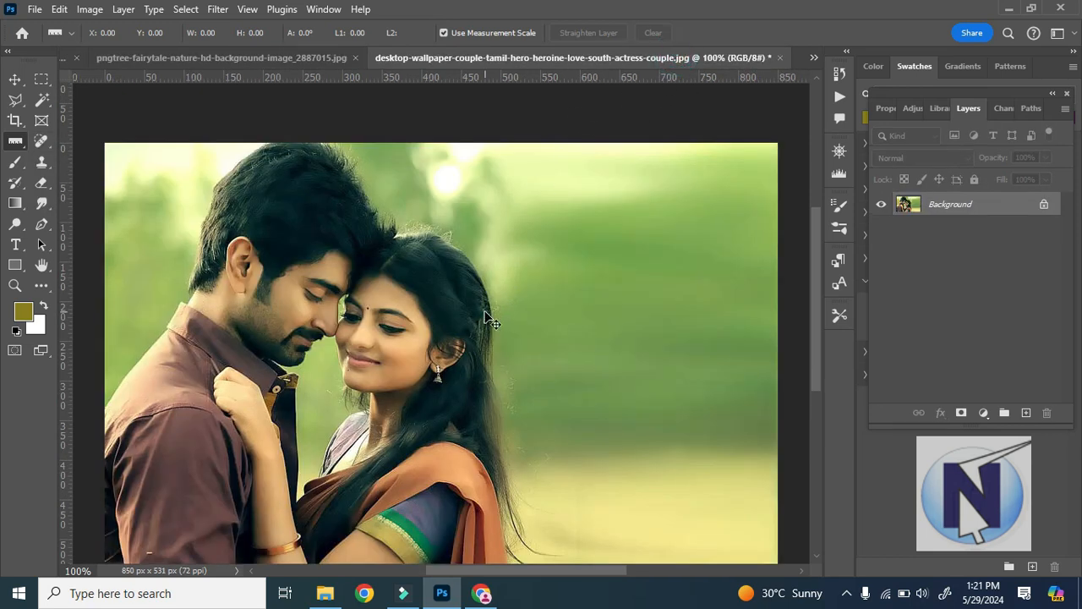
key(ctrl+minus)
right_click(15, 144)
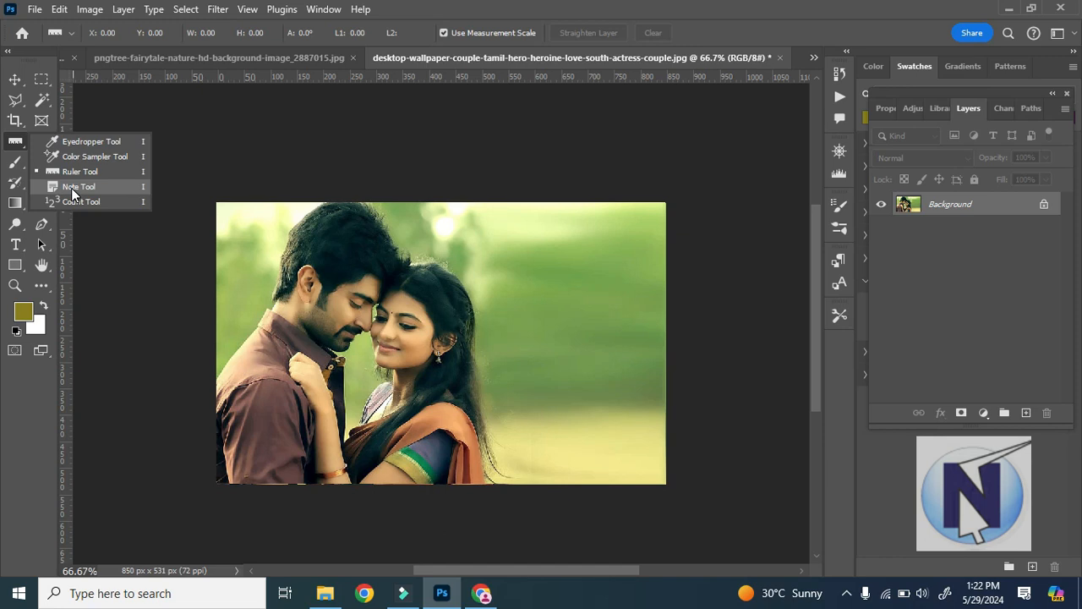
click(15, 79)
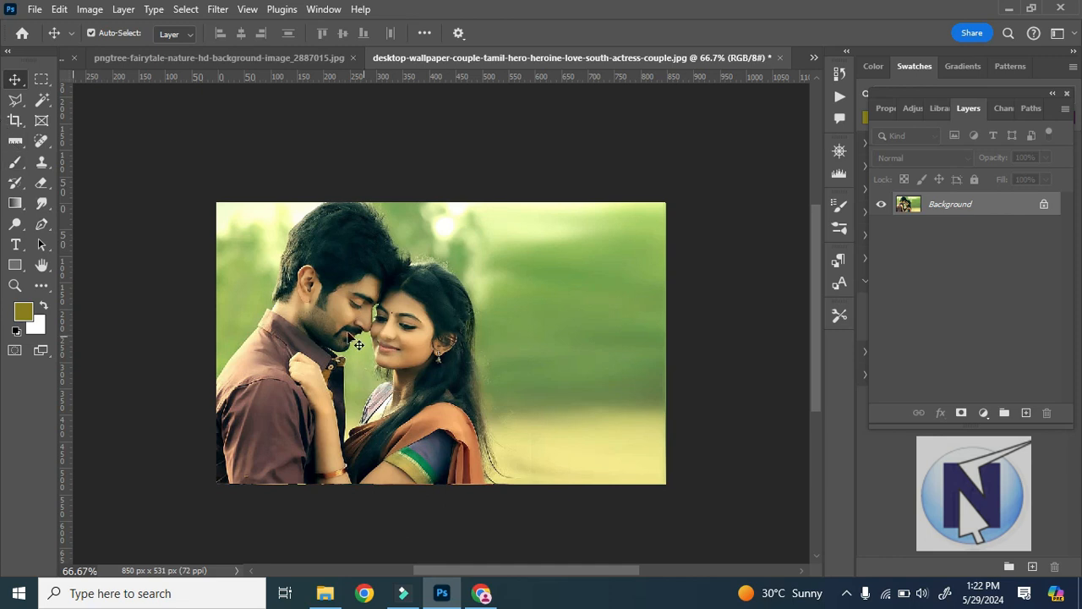
click(13, 141)
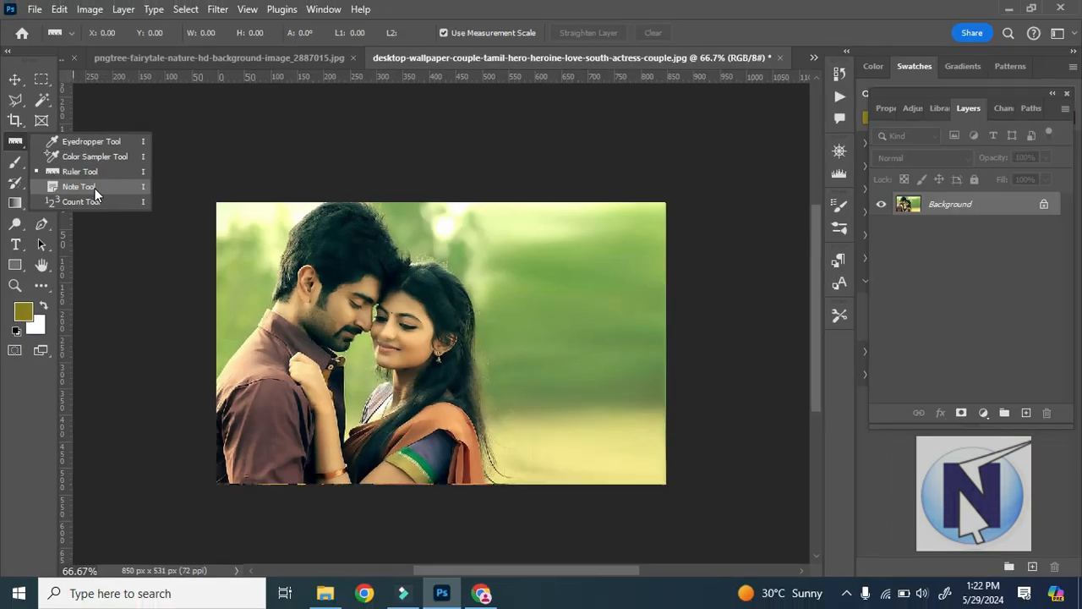
click(119, 180)
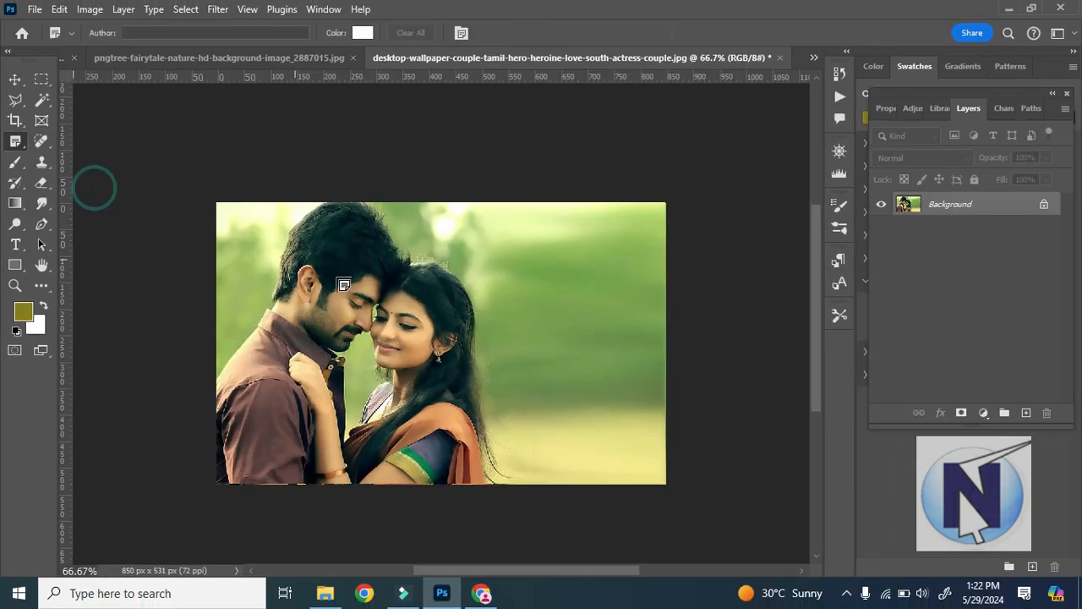
click(411, 341)
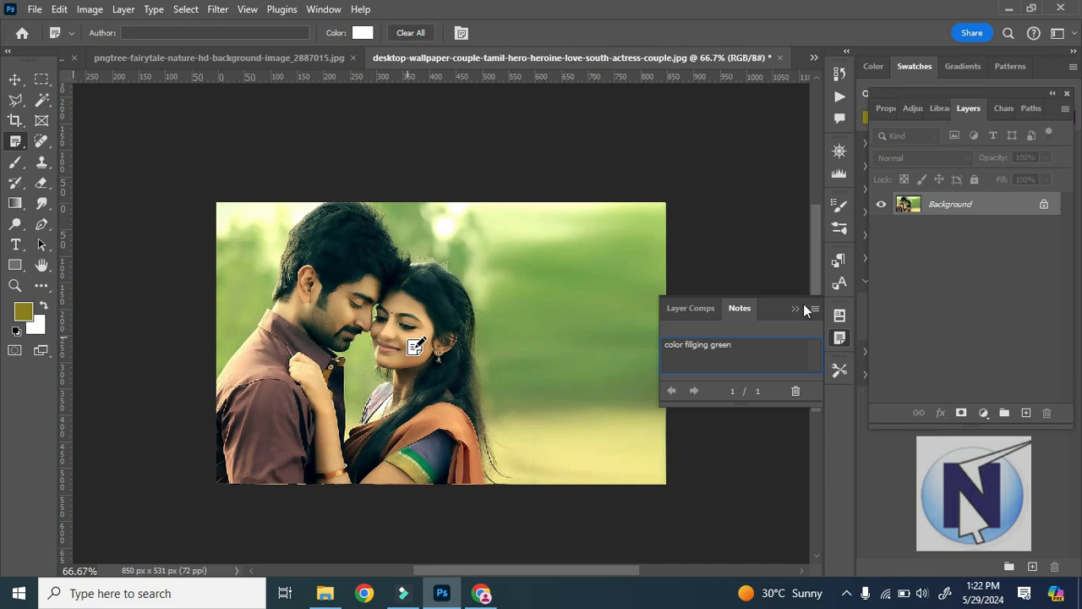
Correct the text of the note on the woman's cheek to "color filling green".
click(695, 344)
key(BackSpace)
text(l)
click(415, 347)
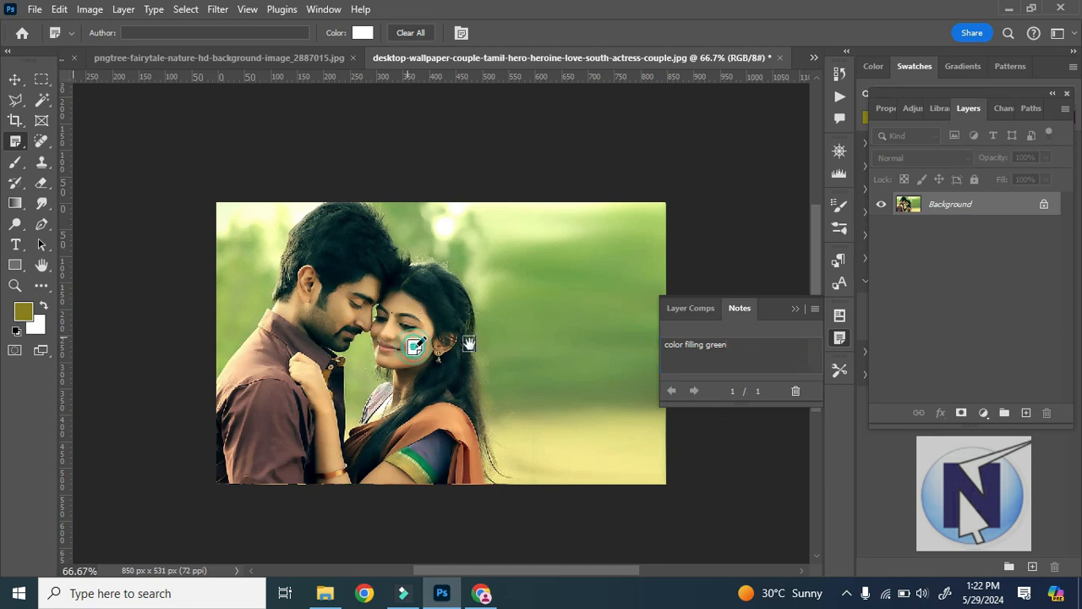
click(418, 354)
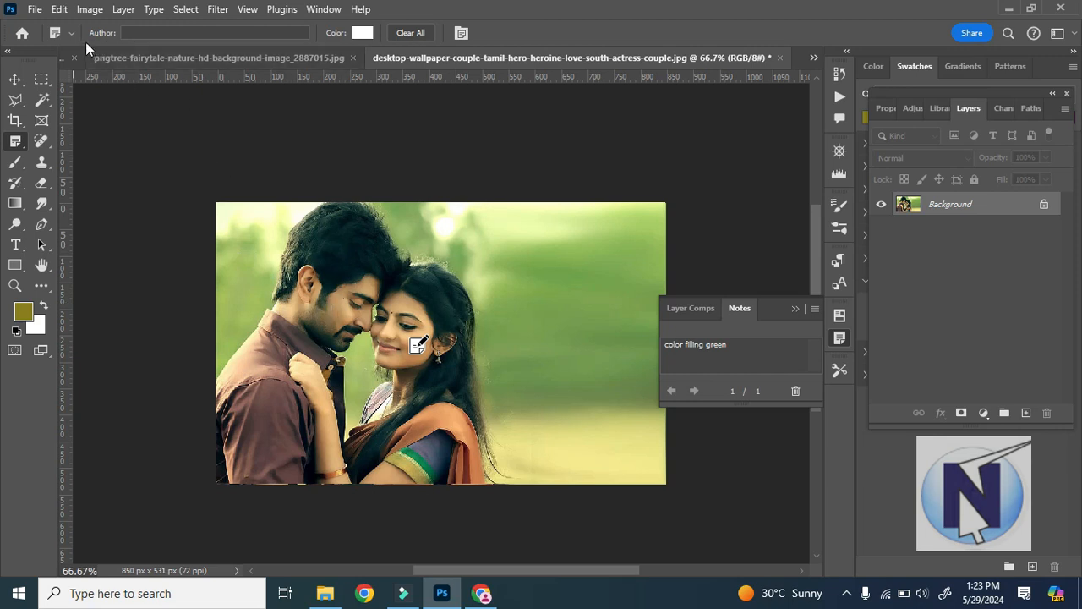
Add a second note on the man's face reading "apply hairs for chin".
right_click(19, 149)
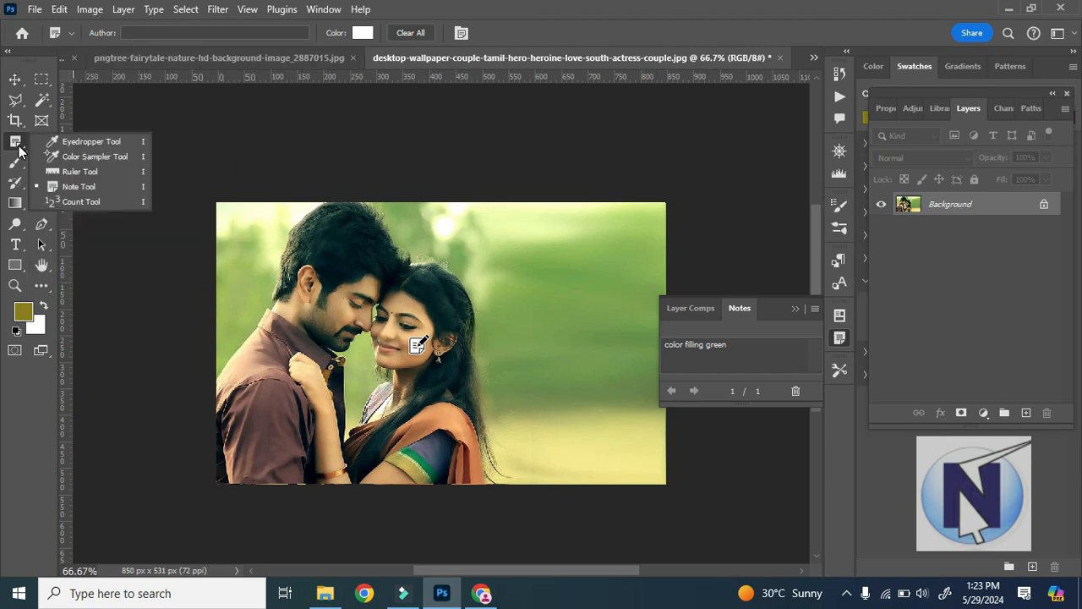
click(19, 149)
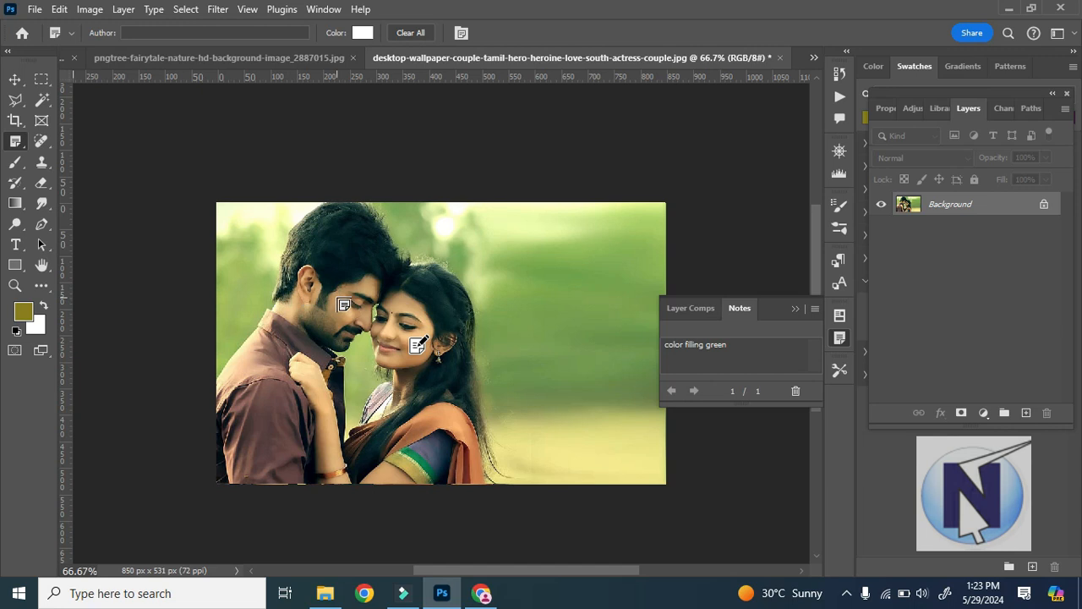
click(323, 296)
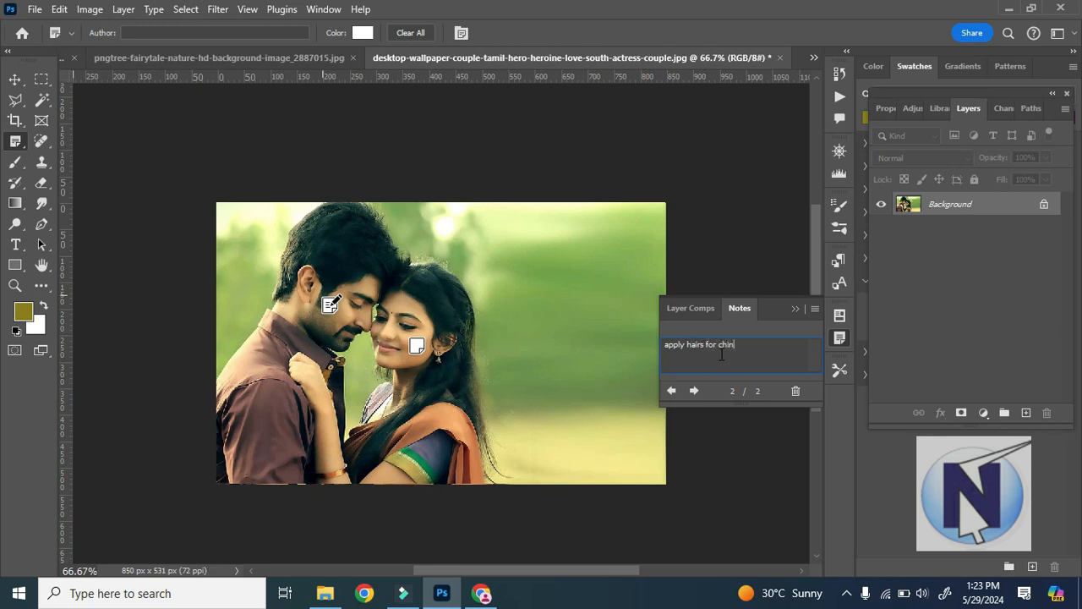
click(152, 32)
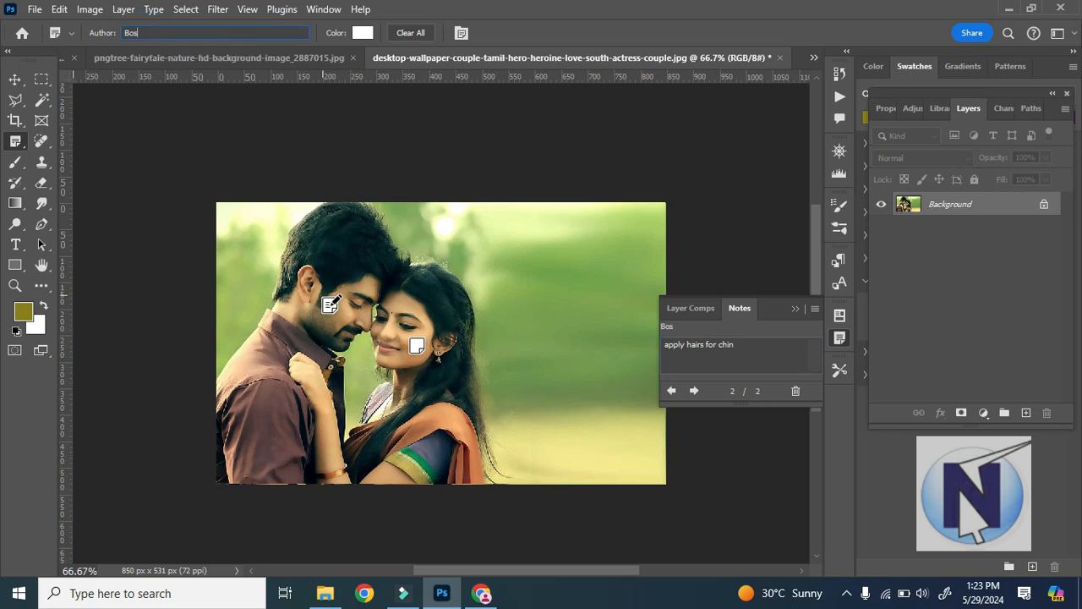
click(14, 78)
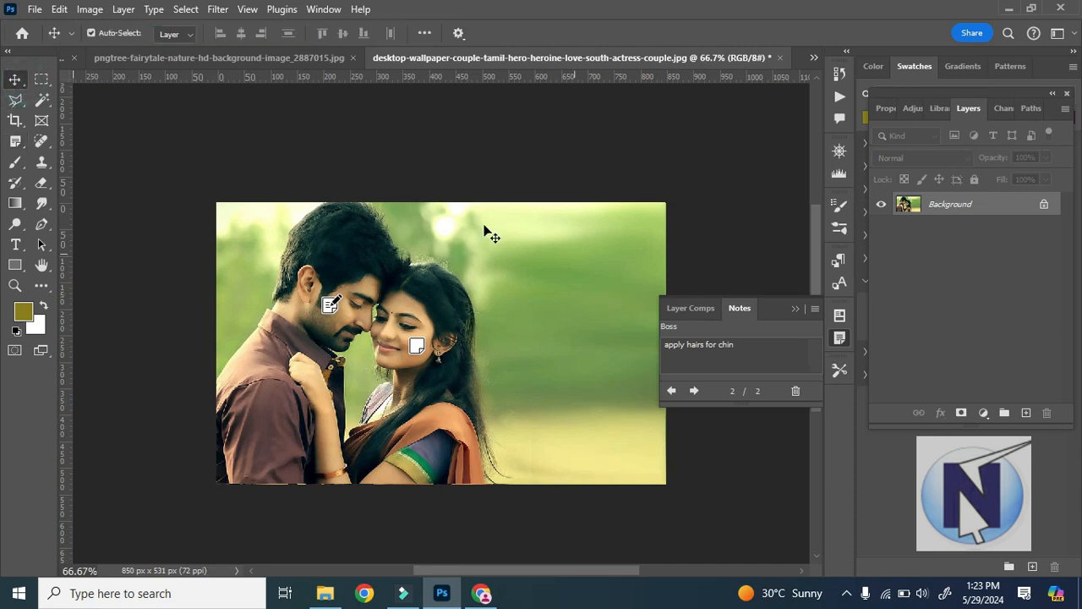
click(713, 361)
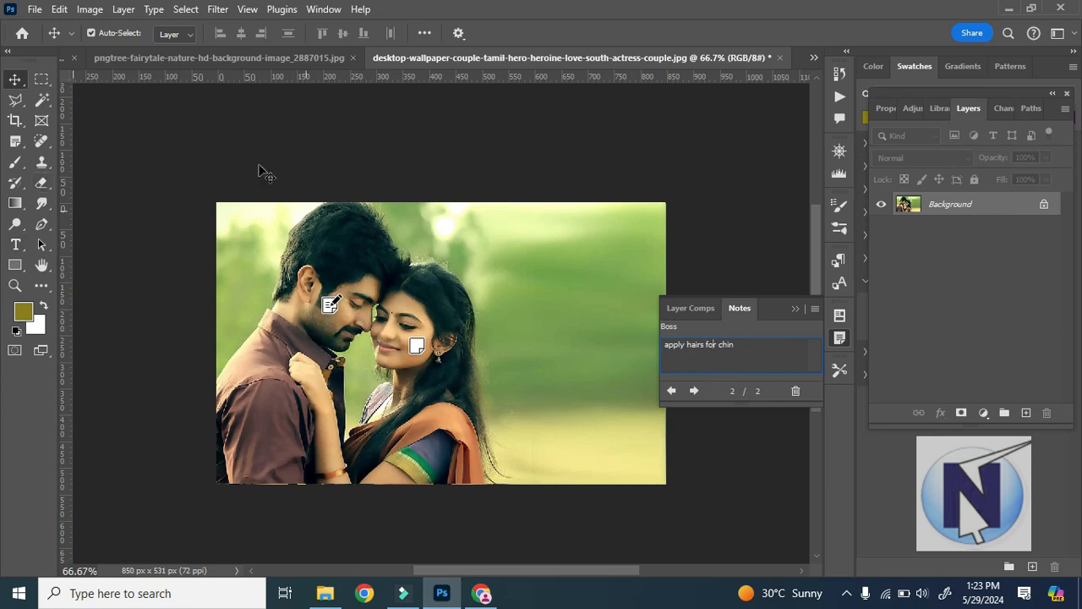
Set the note colour to red (ff0000) and place a note with placeholder text on the woman's hair.
click(16, 142)
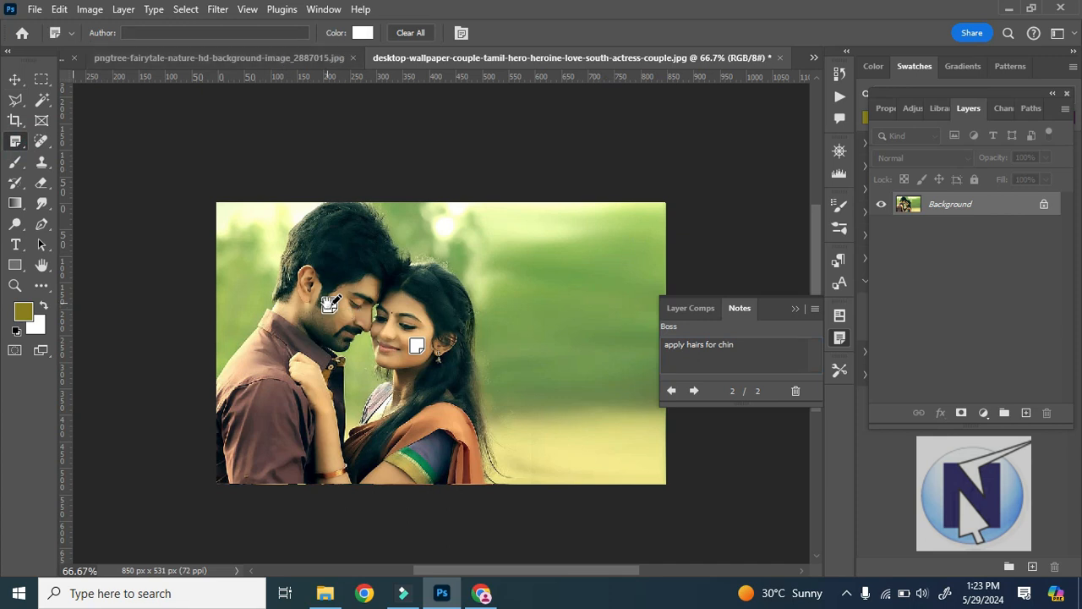
click(374, 160)
click(362, 33)
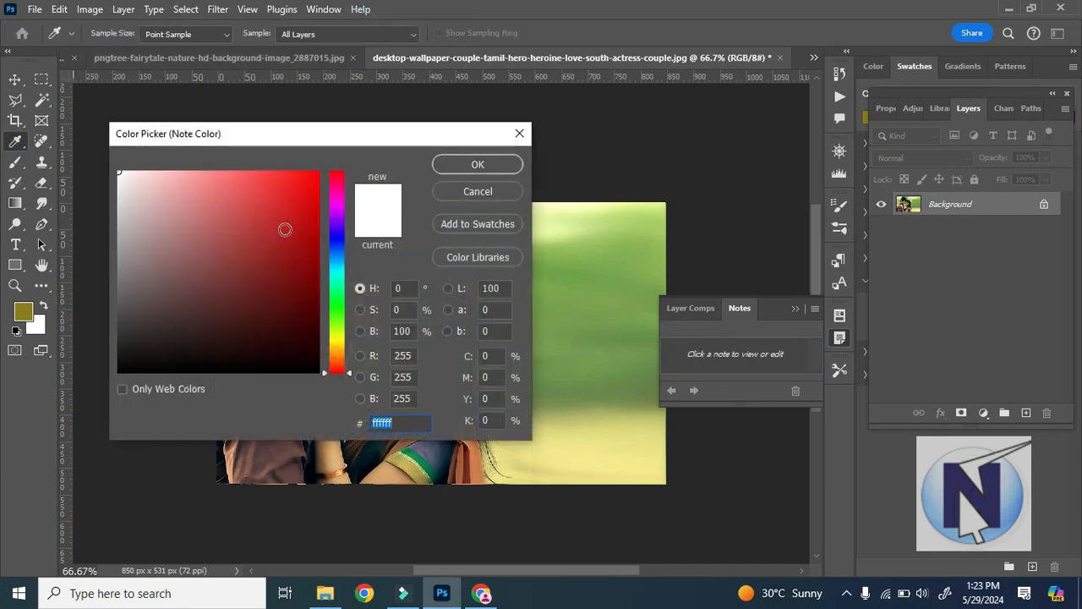
text(ff0000)
click(506, 165)
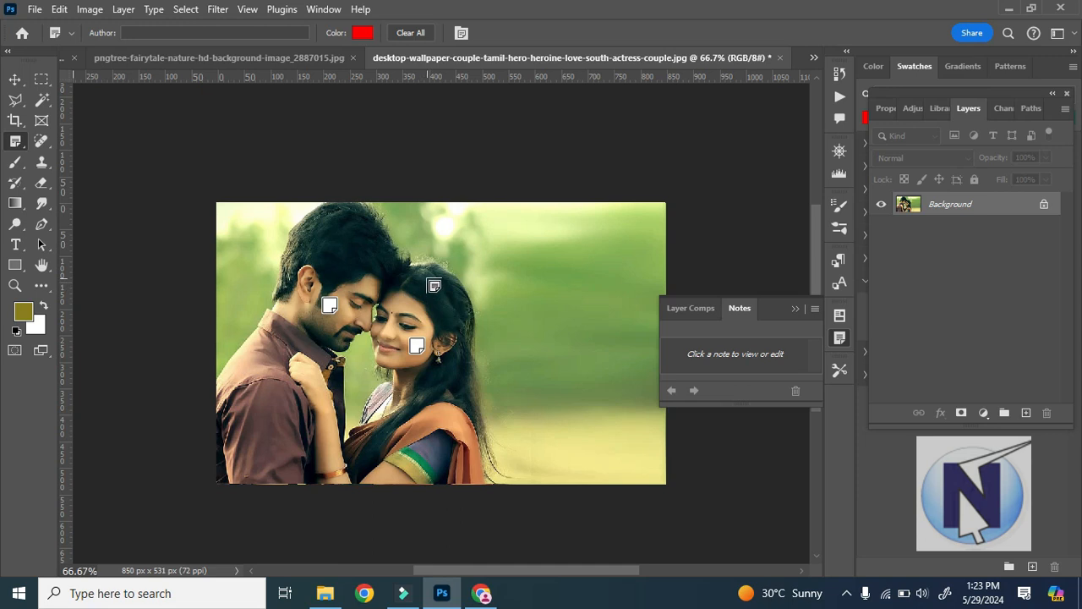
click(430, 283)
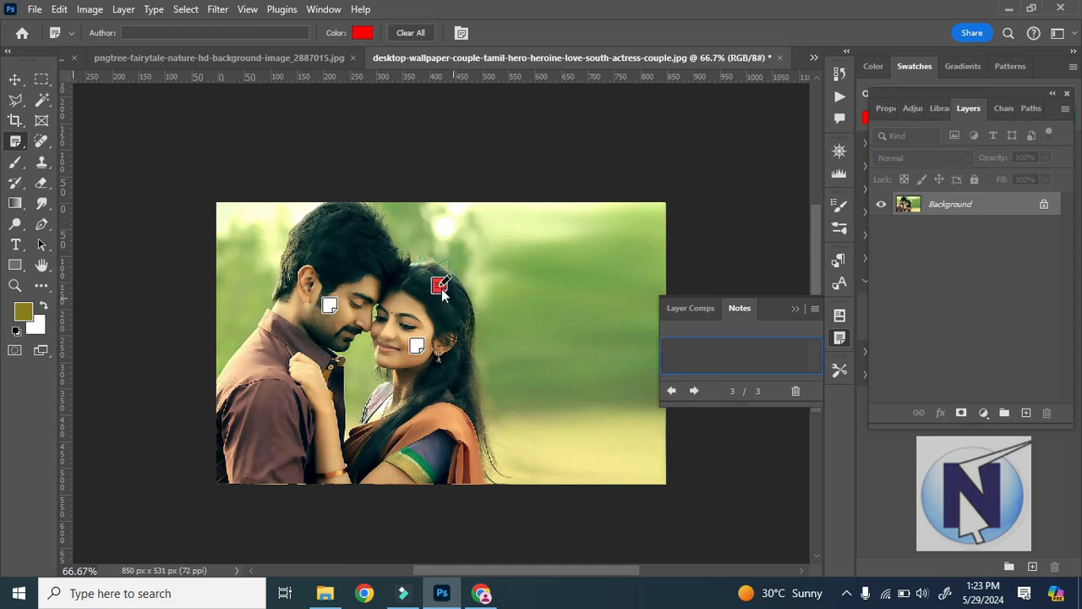
text(dsfsdfsdfsdf)
Hide and show the Notes panel several times, ending with it shown.
click(461, 34)
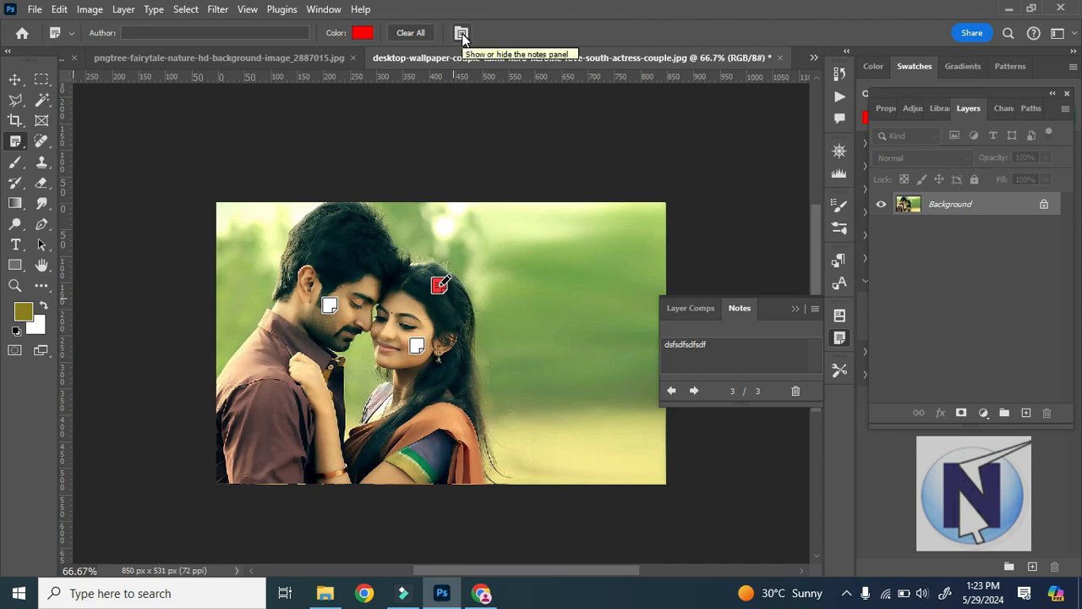
click(460, 34)
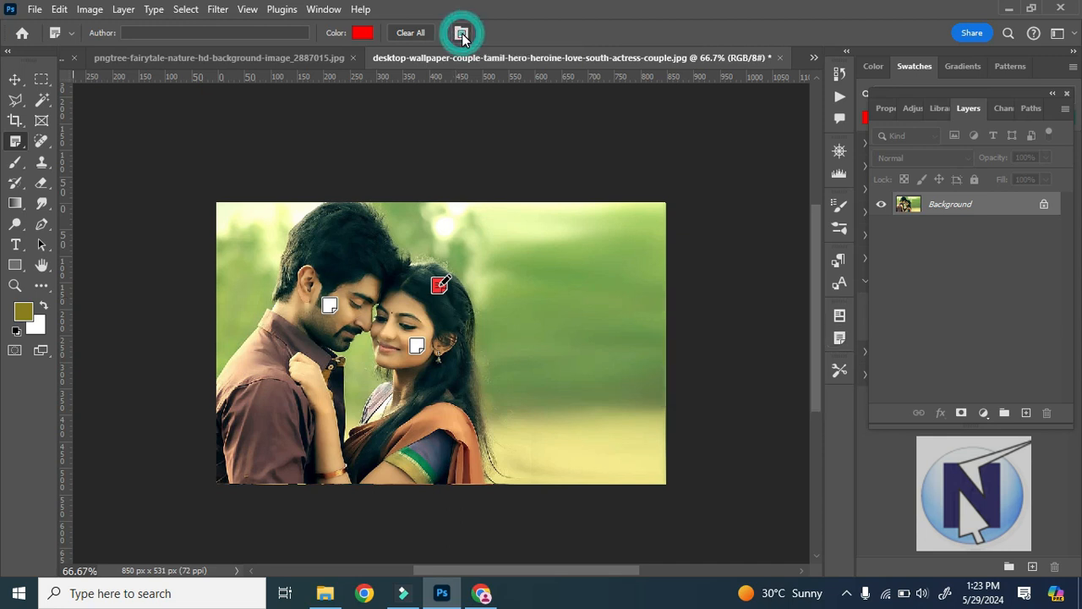
click(461, 34)
click(461, 34)
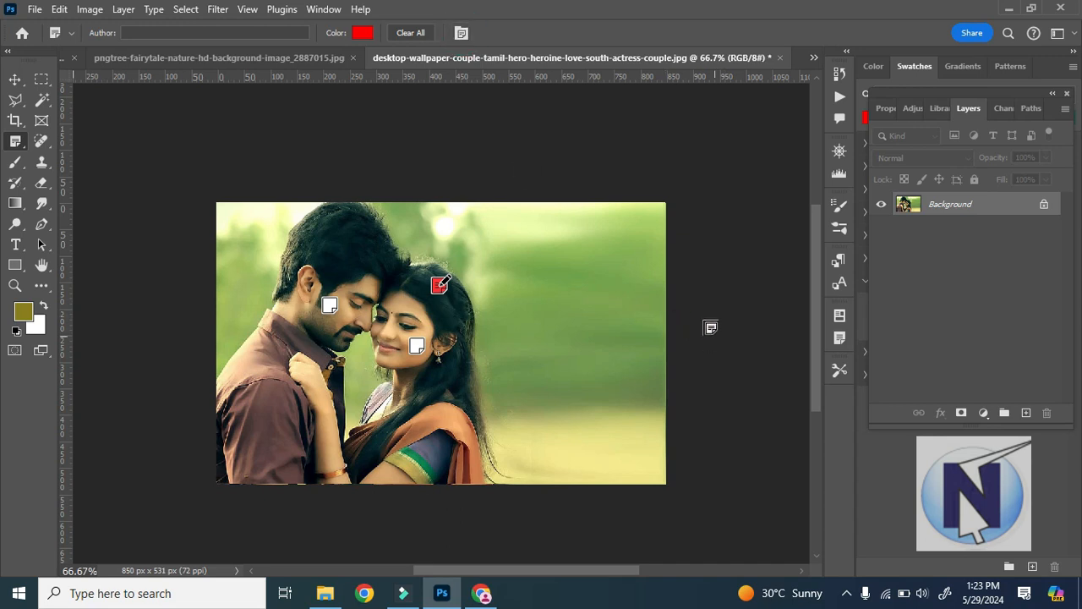
click(461, 34)
click(461, 34)
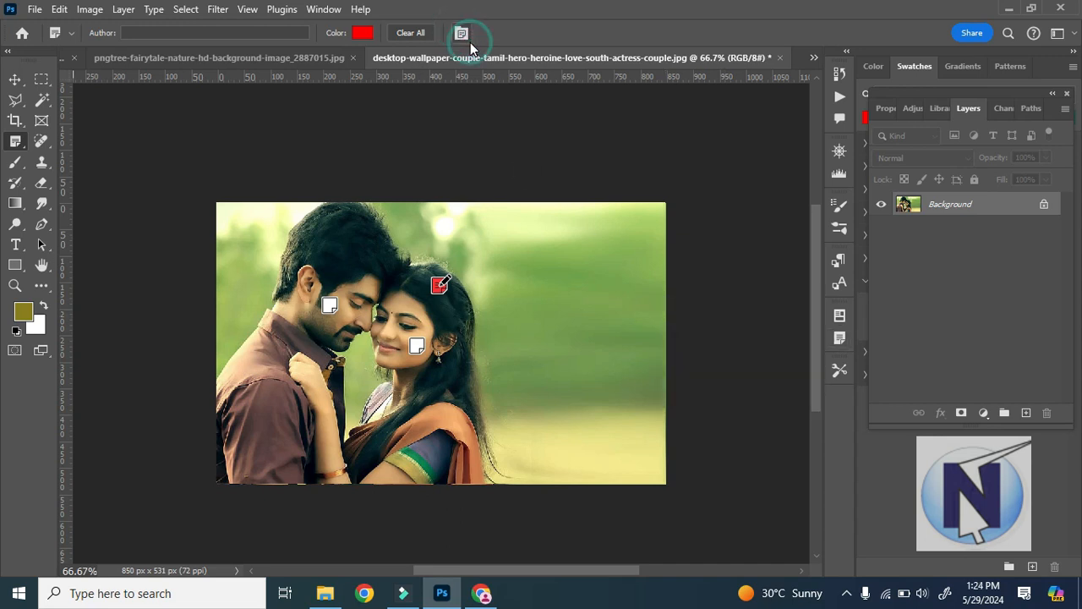
click(465, 34)
click(70, 34)
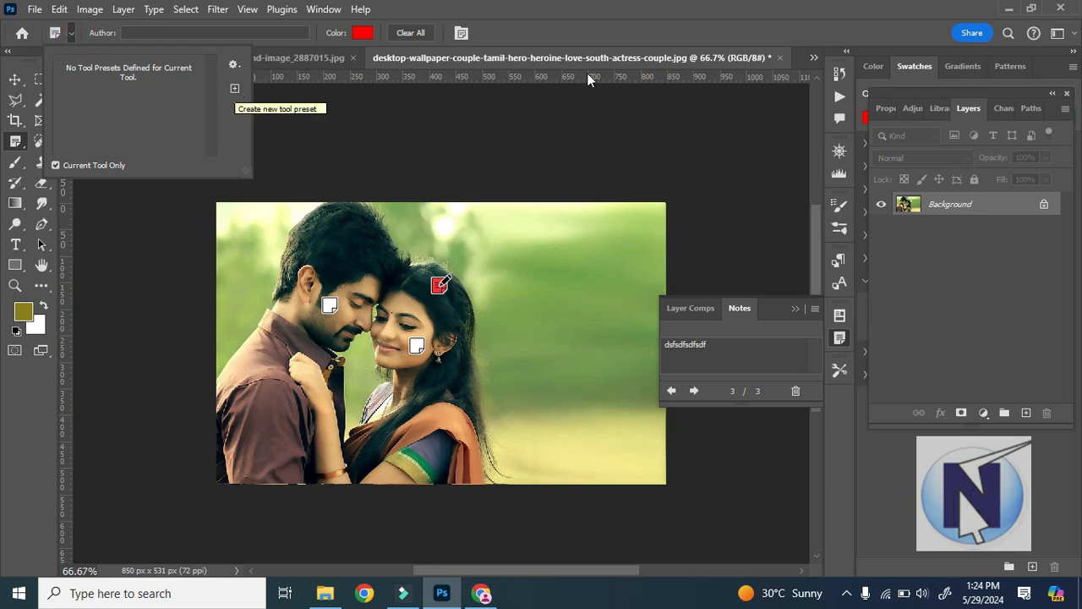
click(623, 20)
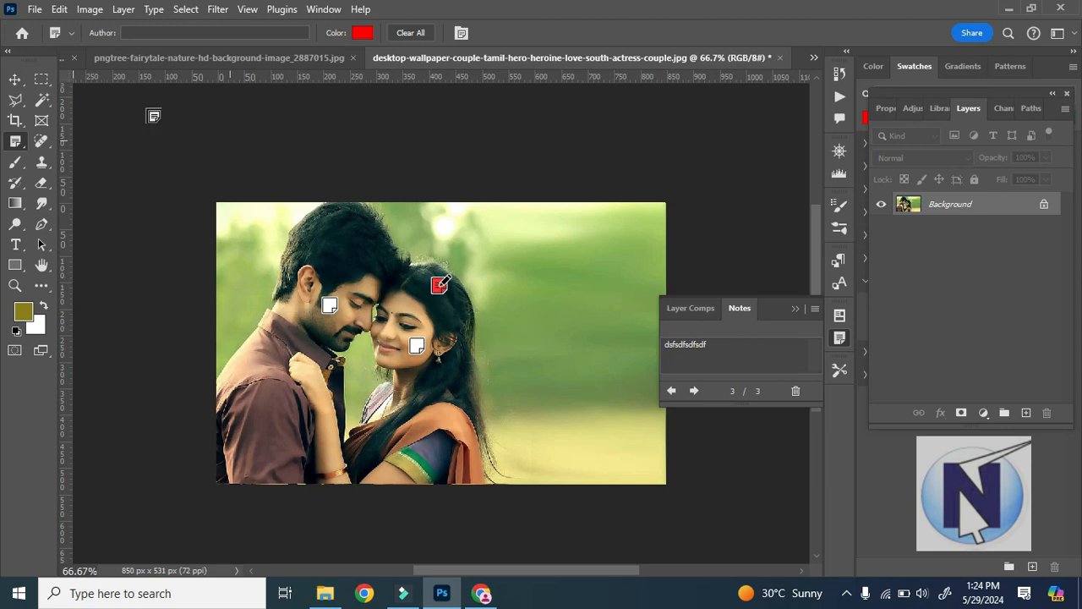
Start a Save As of the annotated couple picture and choose Photoshop PDF as the file format.
click(15, 78)
click(34, 9)
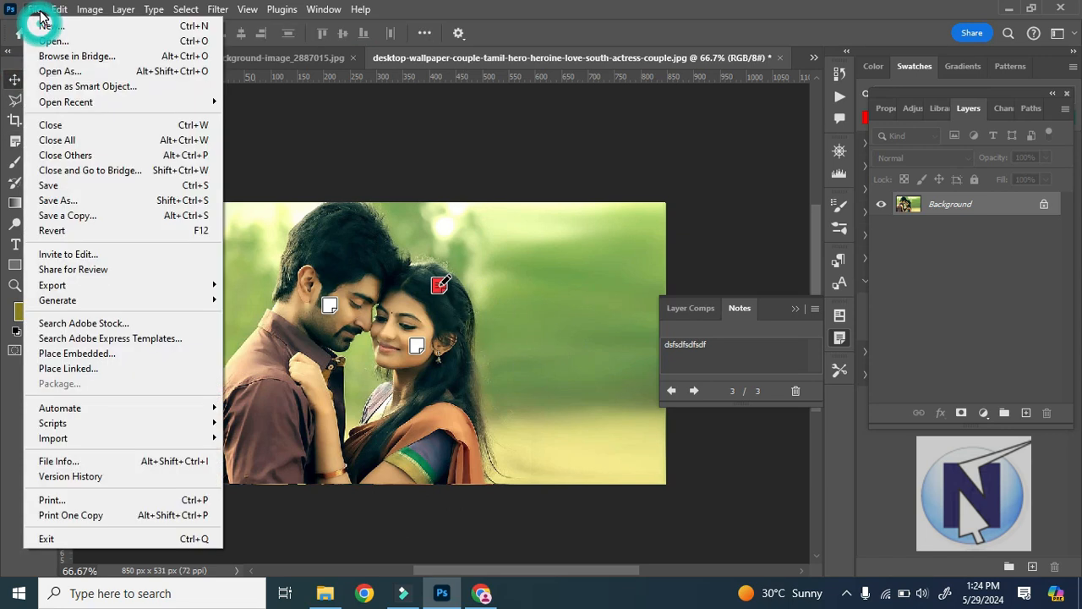
click(108, 203)
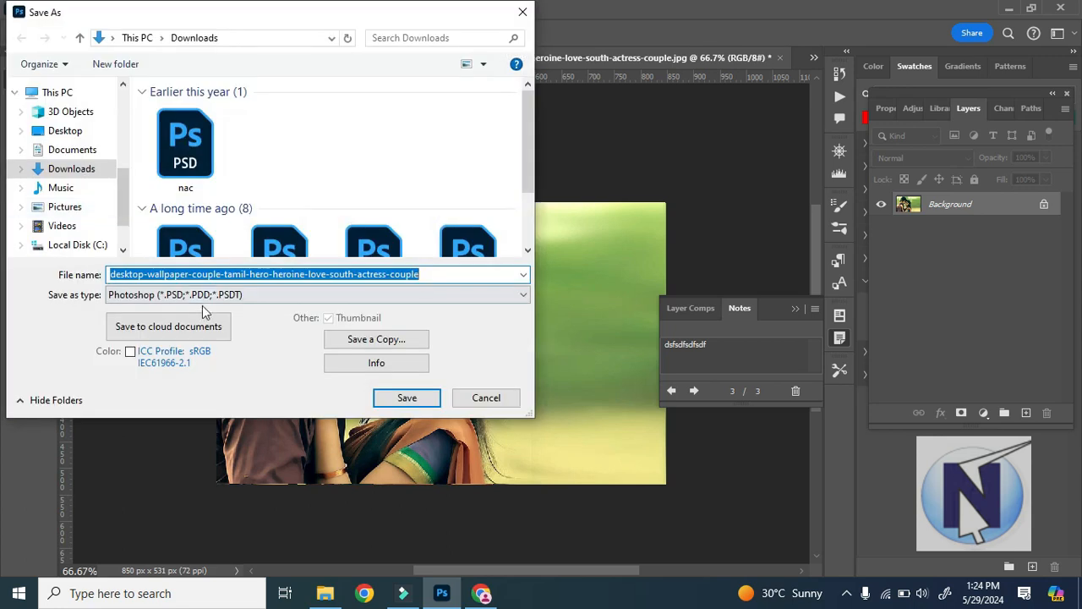
click(224, 296)
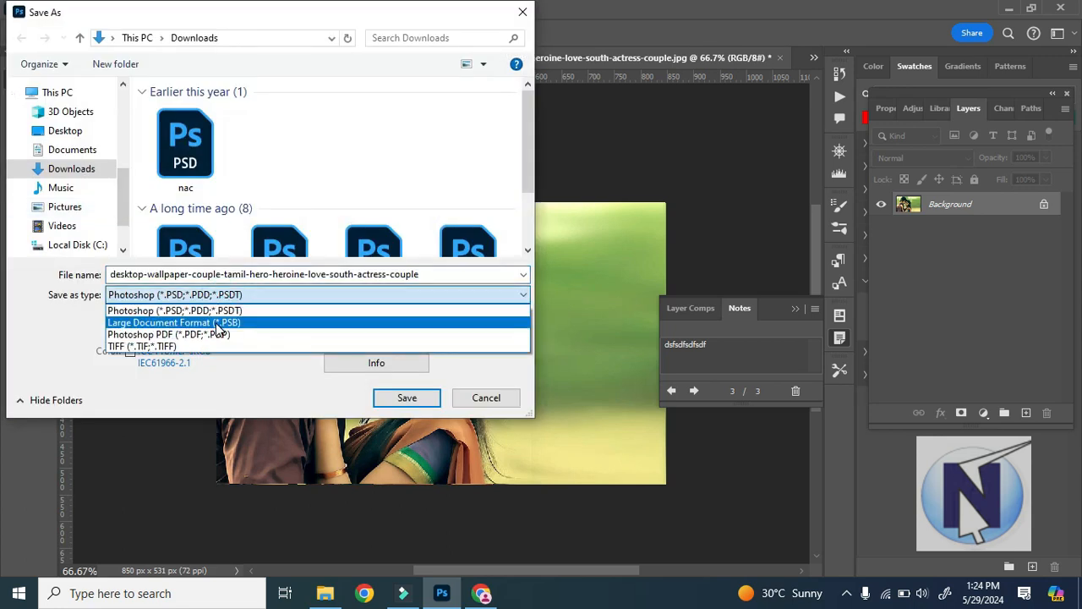
click(221, 335)
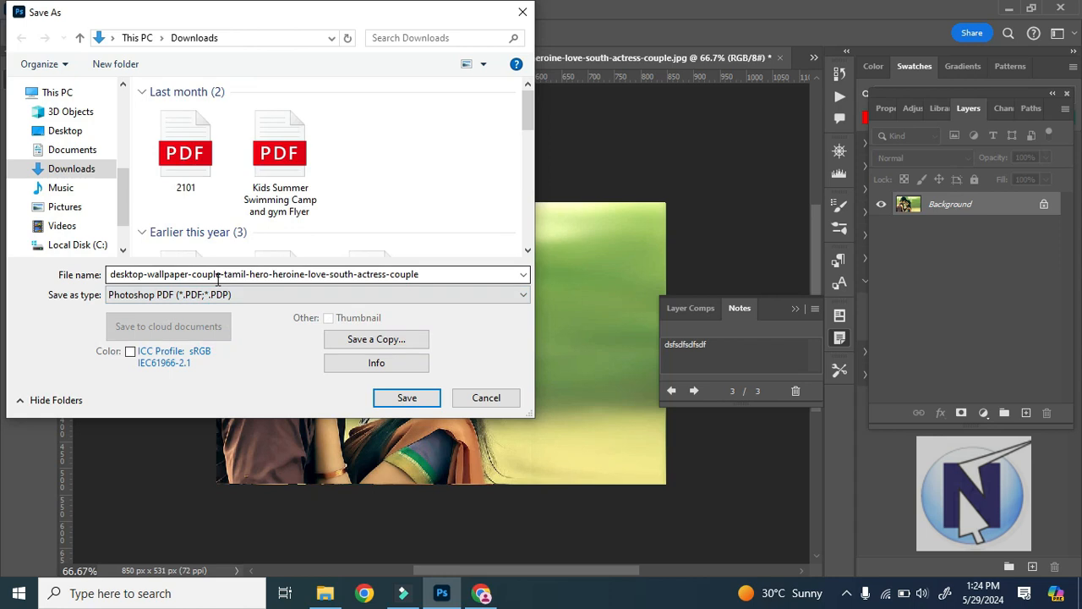
Choose the Documents folder as the save location and name the PDF file "color samples".
click(65, 130)
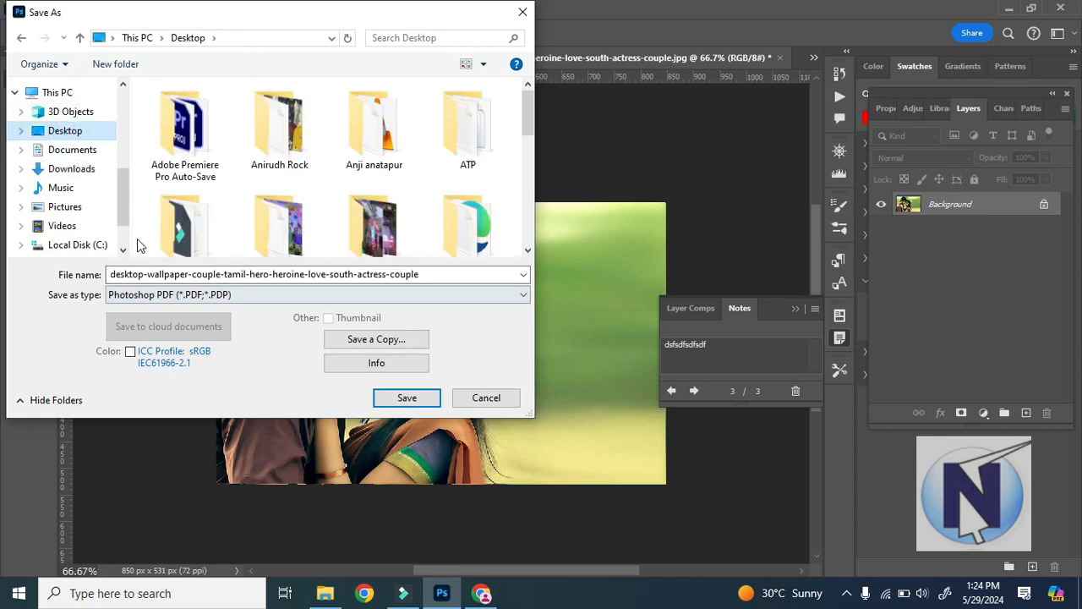
click(72, 149)
triple_click(224, 275)
text(t)
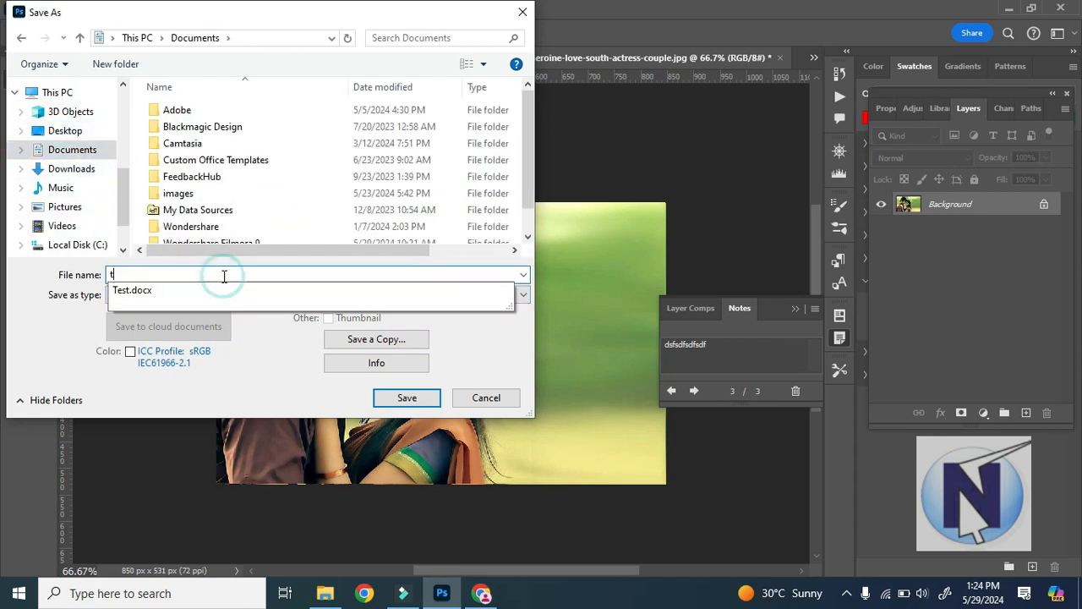
key(BackSpace)
text(color samples)
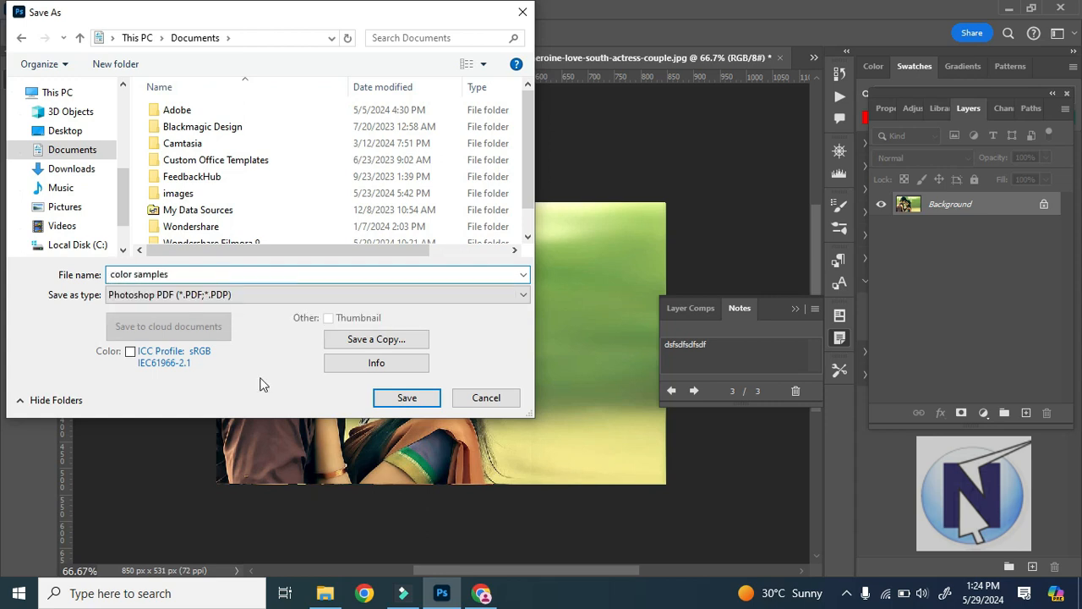
Confirm the Save As of the couple picture as the Photoshop PDF "color samples" in Documents.
click(406, 401)
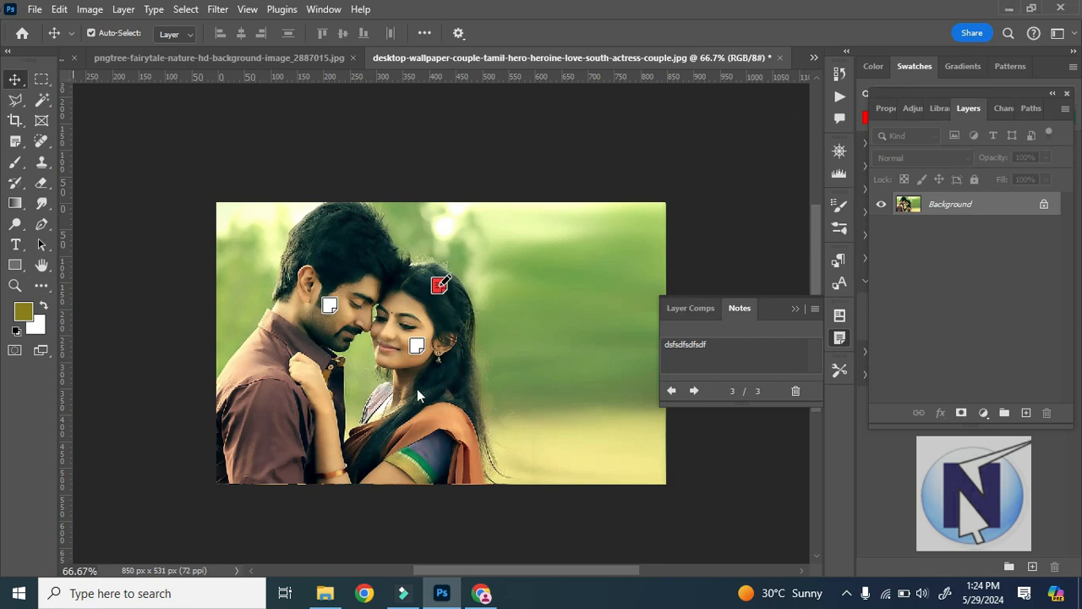
Switch to File Explorer and look for the "color samples" PDF in the Documents folder.
click(325, 592)
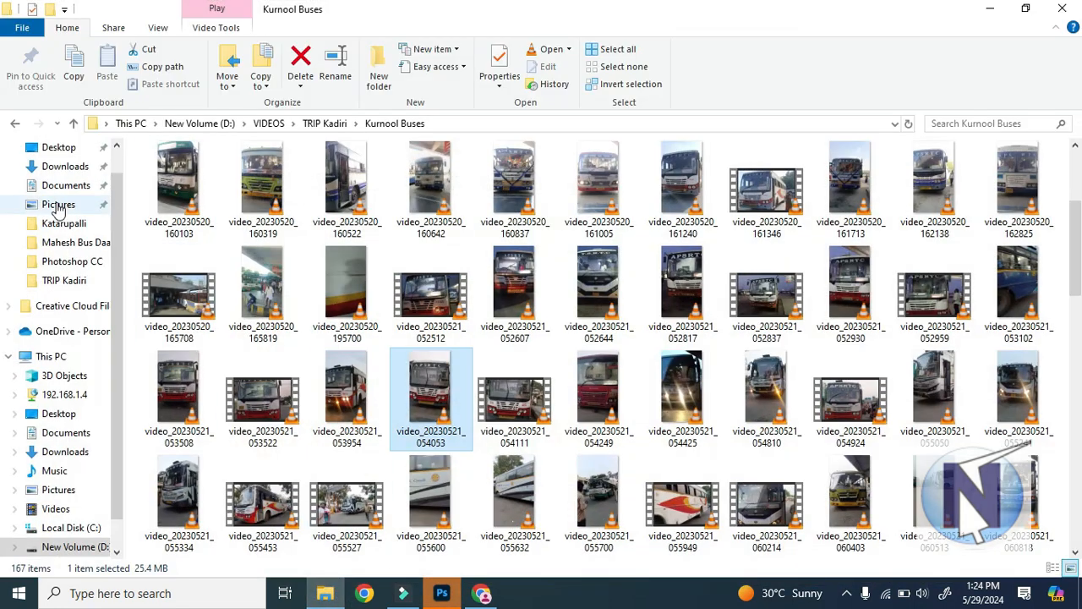
click(68, 185)
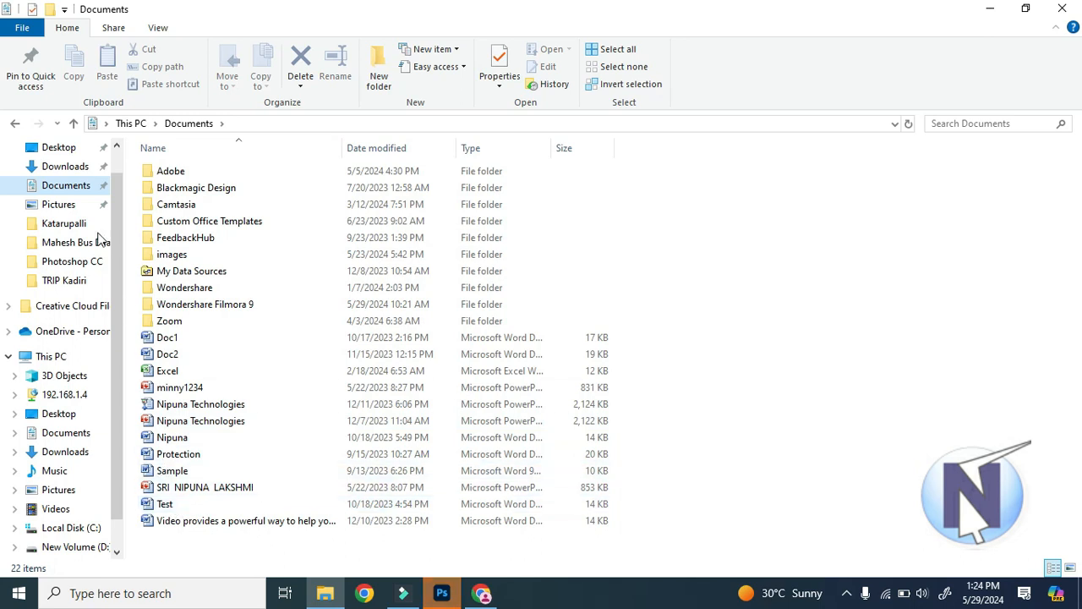
click(61, 151)
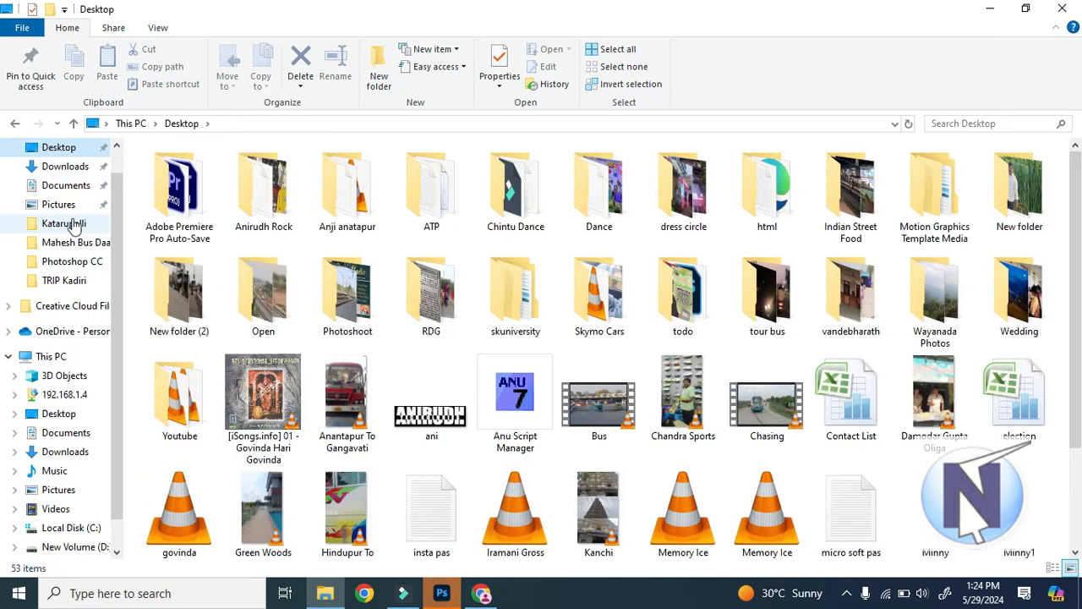
click(71, 190)
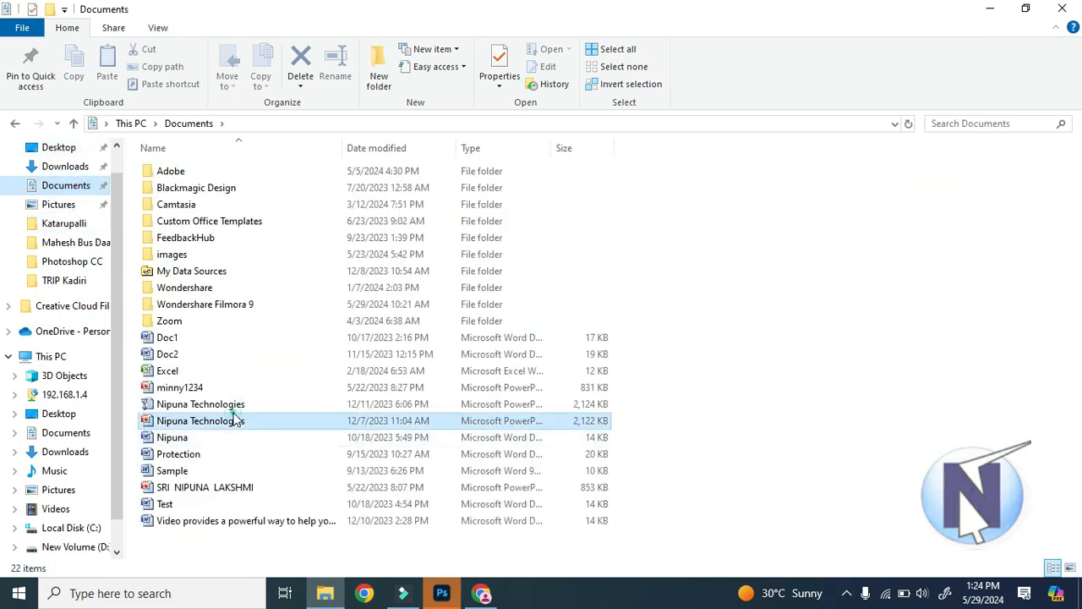
key(s)
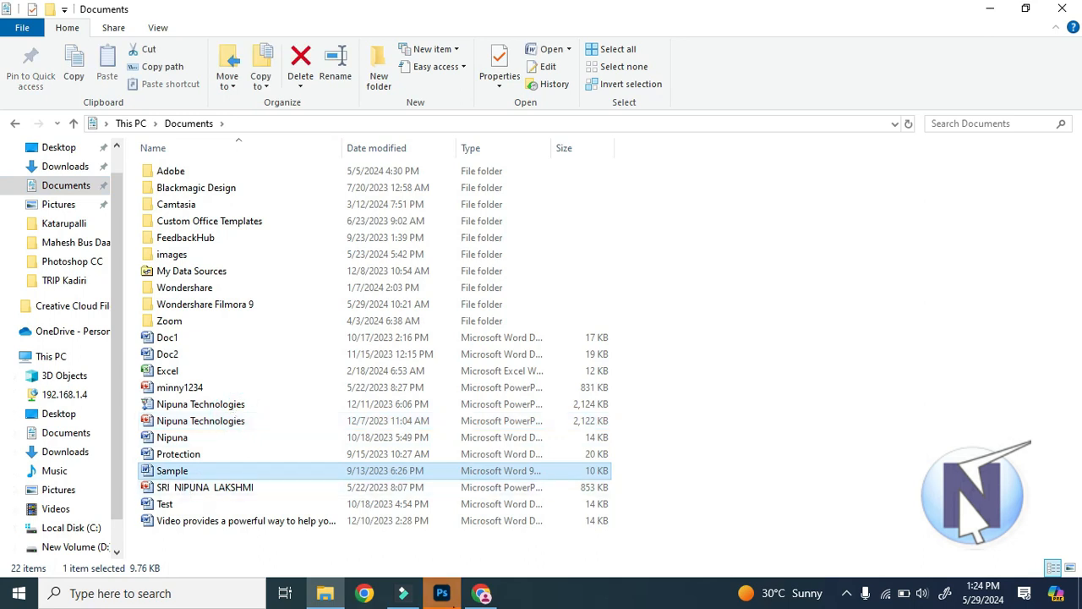
click(407, 598)
click(408, 598)
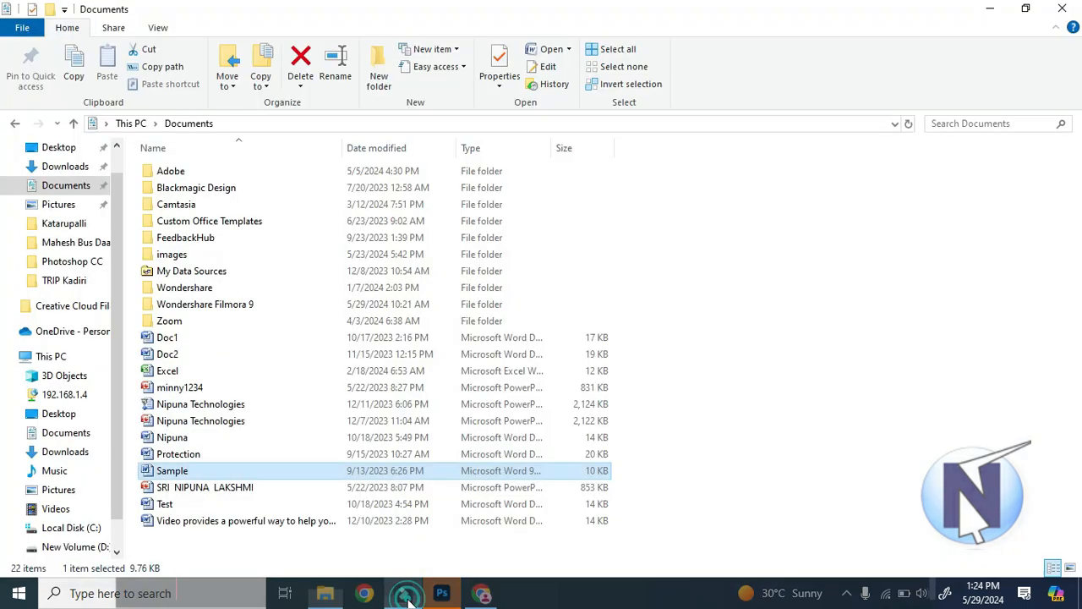
click(481, 594)
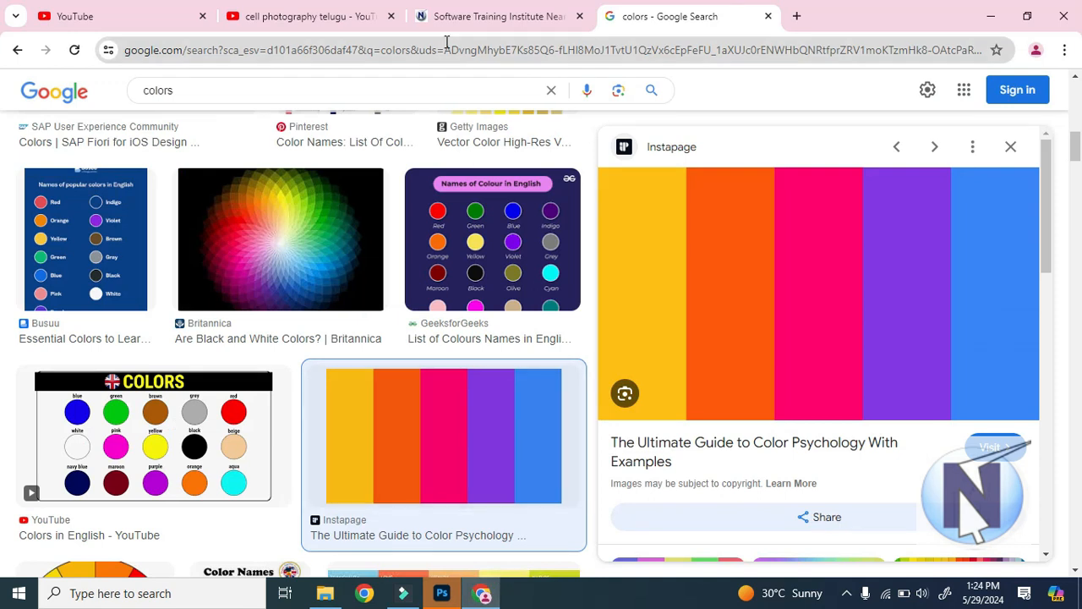
Return to Photoshop and finish saving the PDF with the High Quality Print (Modified) preset, preserving Photoshop editing capabilities.
click(442, 593)
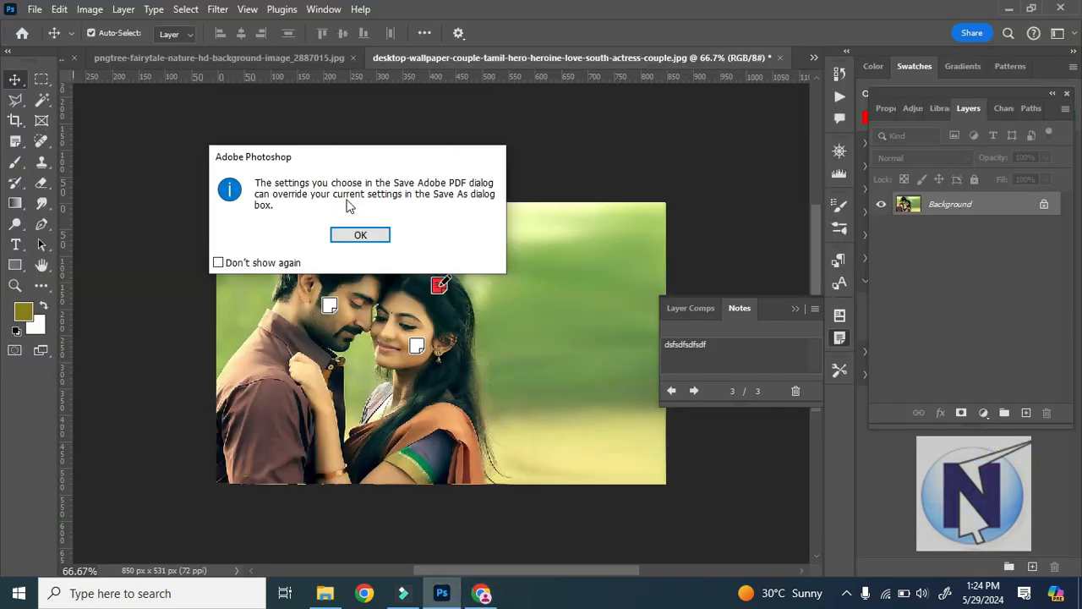
click(361, 234)
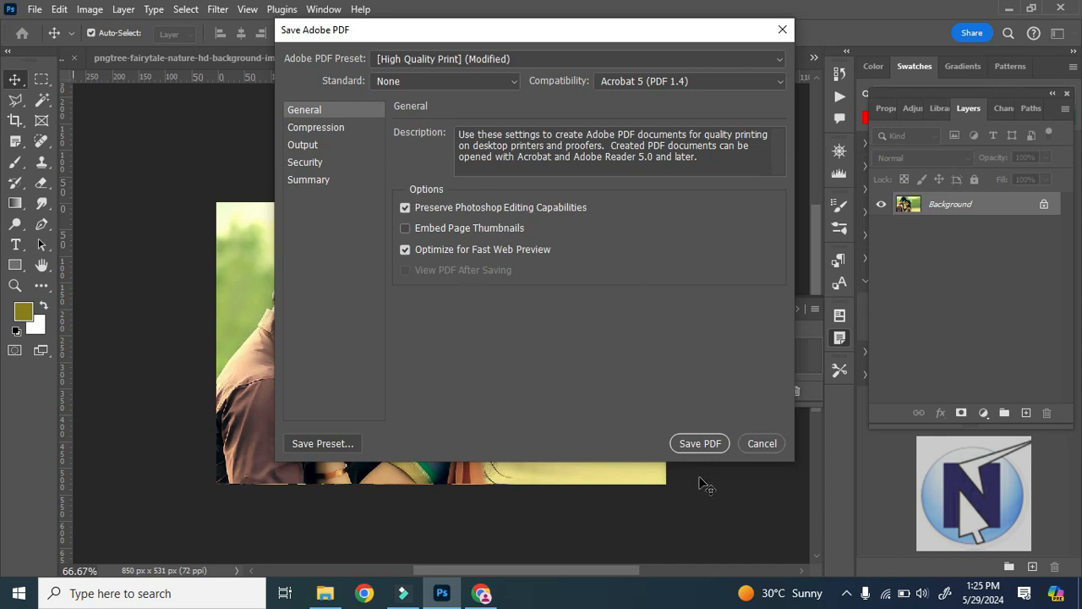
click(698, 447)
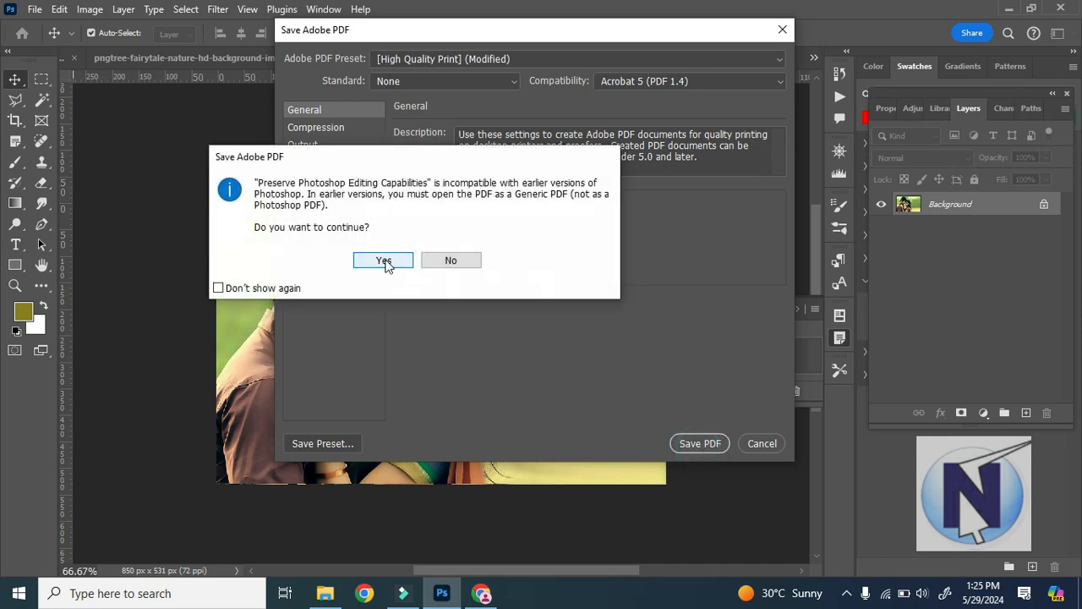
click(387, 260)
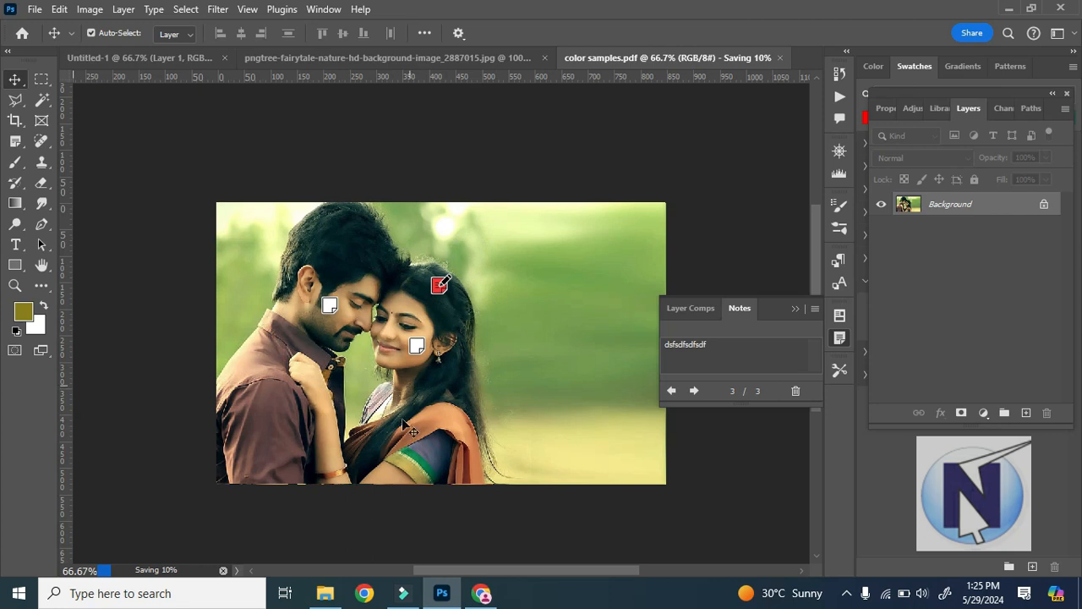
Open "color samples" from the Documents folder in File Explorer and examine the note annotations in the PDF.
click(324, 592)
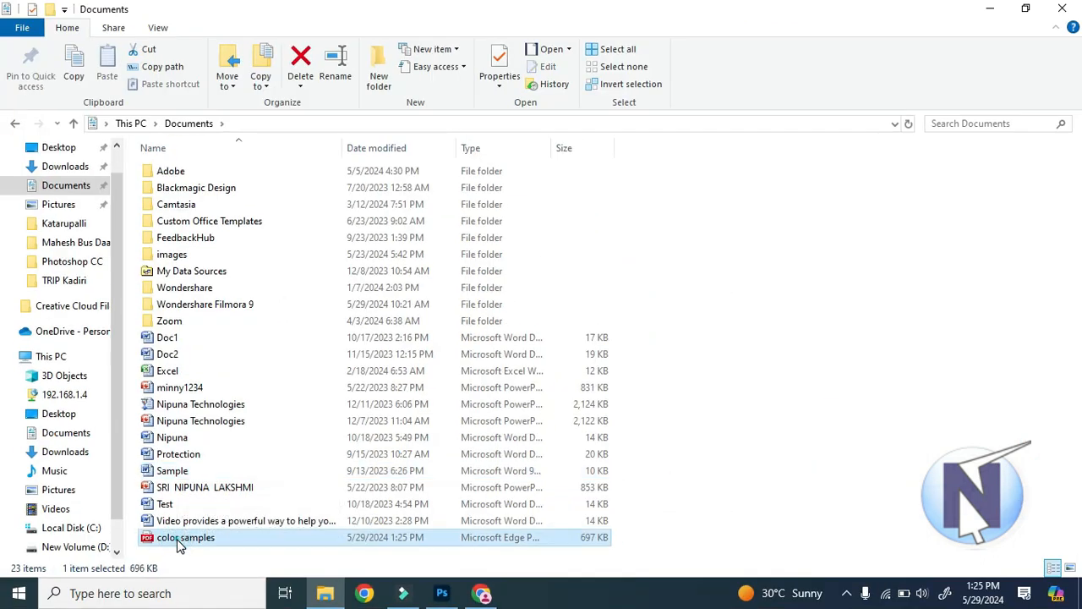
double_click(338, 502)
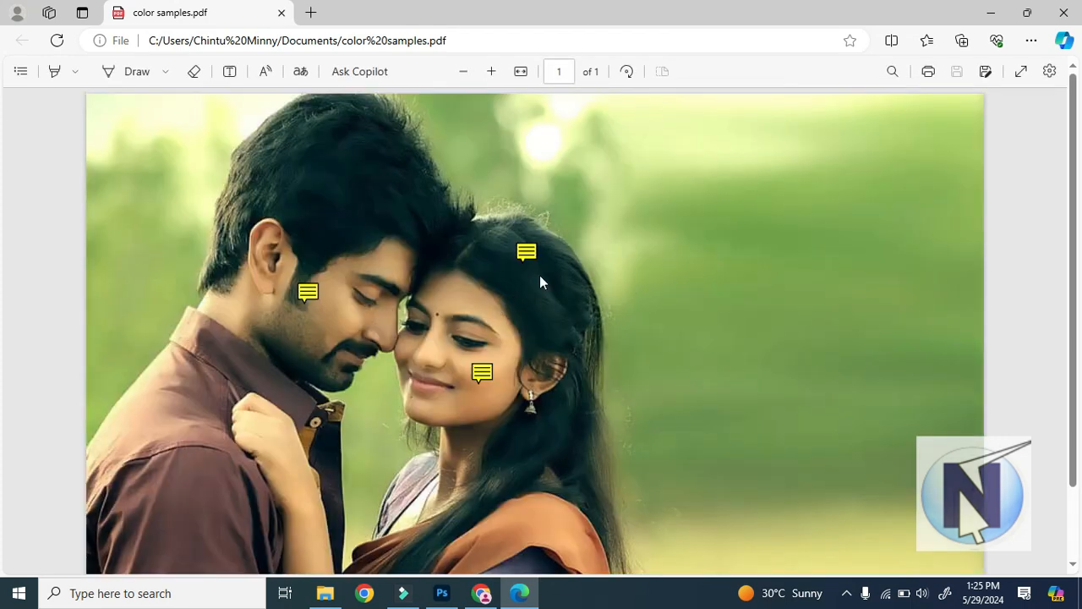
click(525, 251)
mouse_move(483, 370)
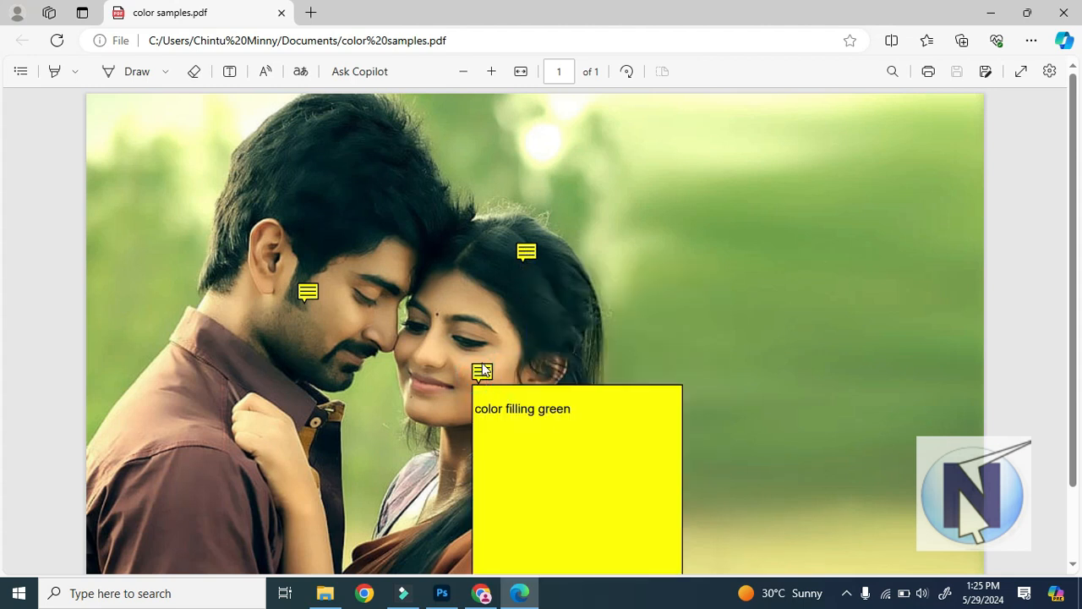
scroll(520, 253, down, 2)
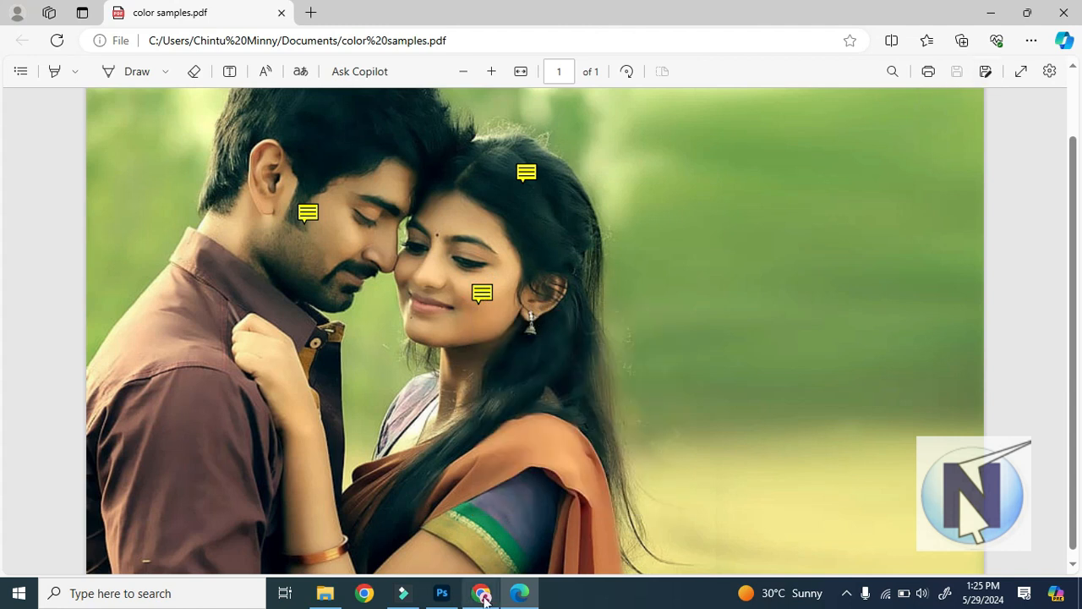
Switch to Photoshop and view the notes on the woman's hair, the woman's cheek and the man's cheek.
click(442, 593)
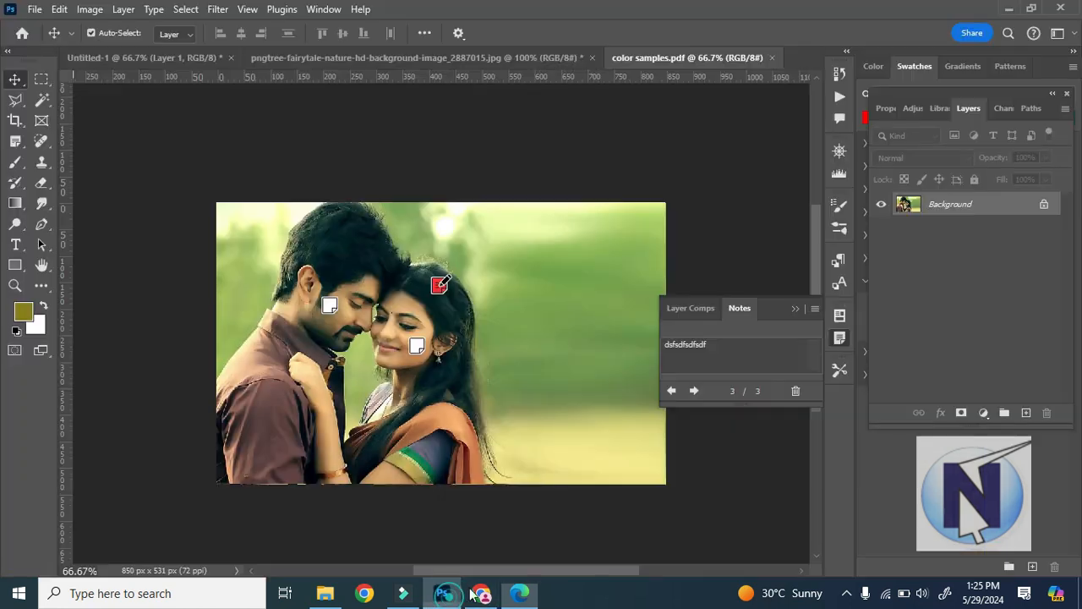
click(437, 288)
click(416, 345)
click(329, 304)
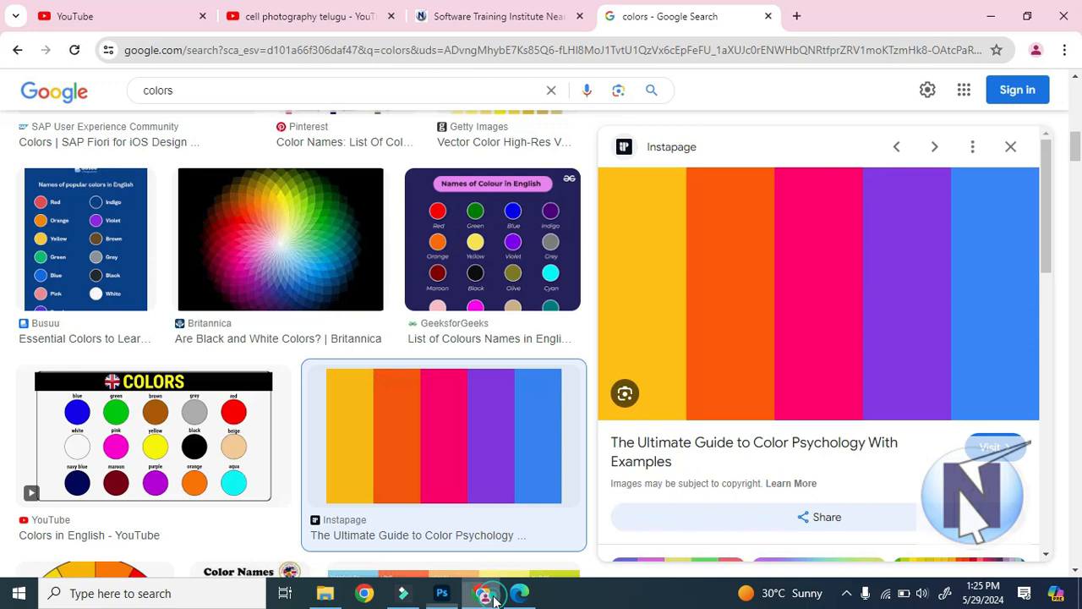
Switch to the PDF in Edge, try to add text at the note on the man's cheek, and close the window.
click(481, 592)
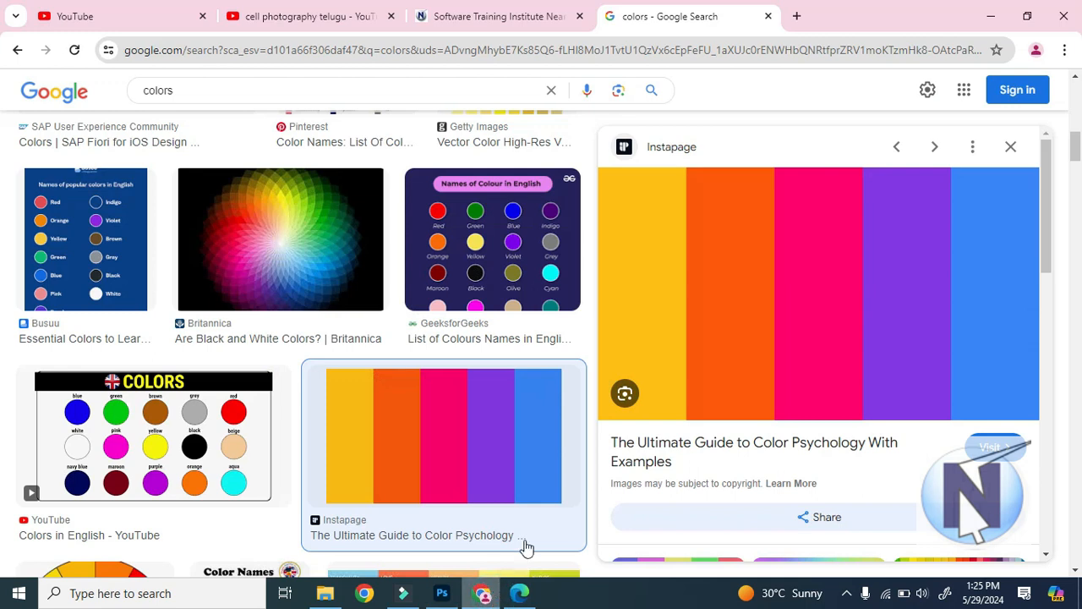
click(520, 593)
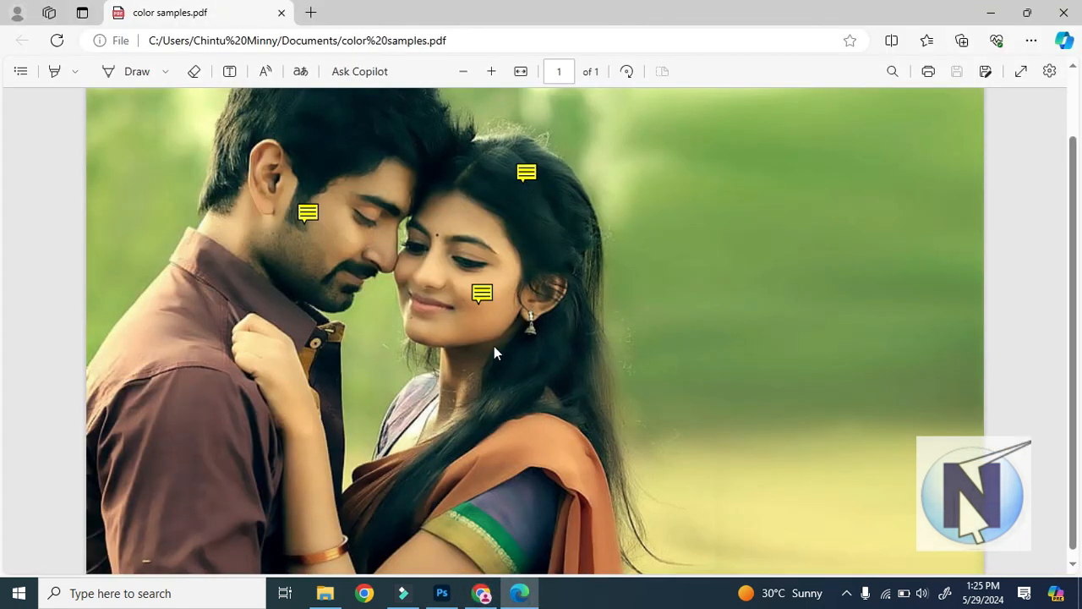
click(230, 73)
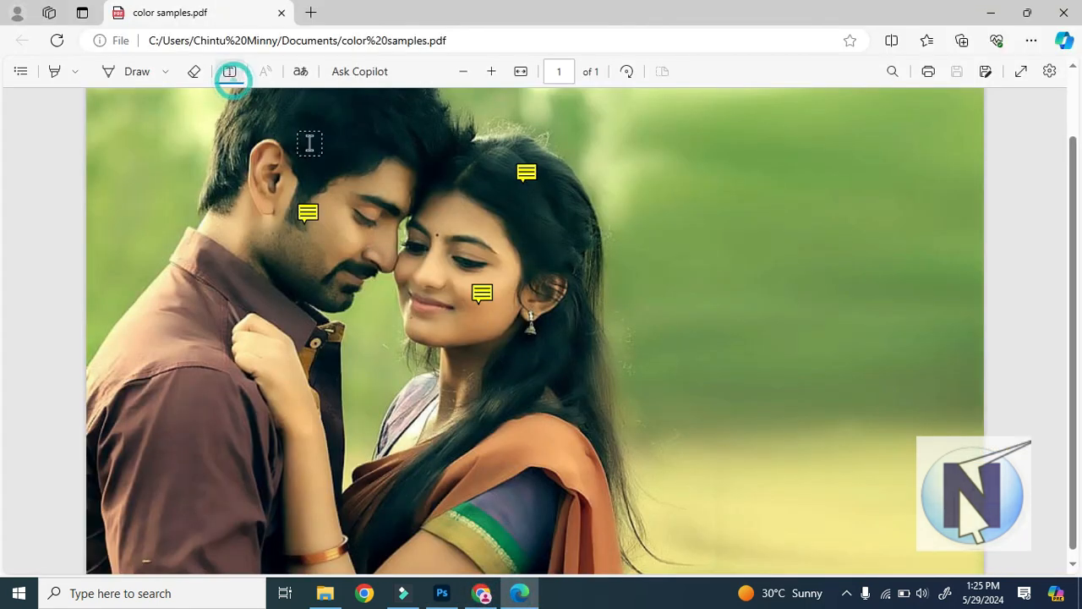
right_click(310, 217)
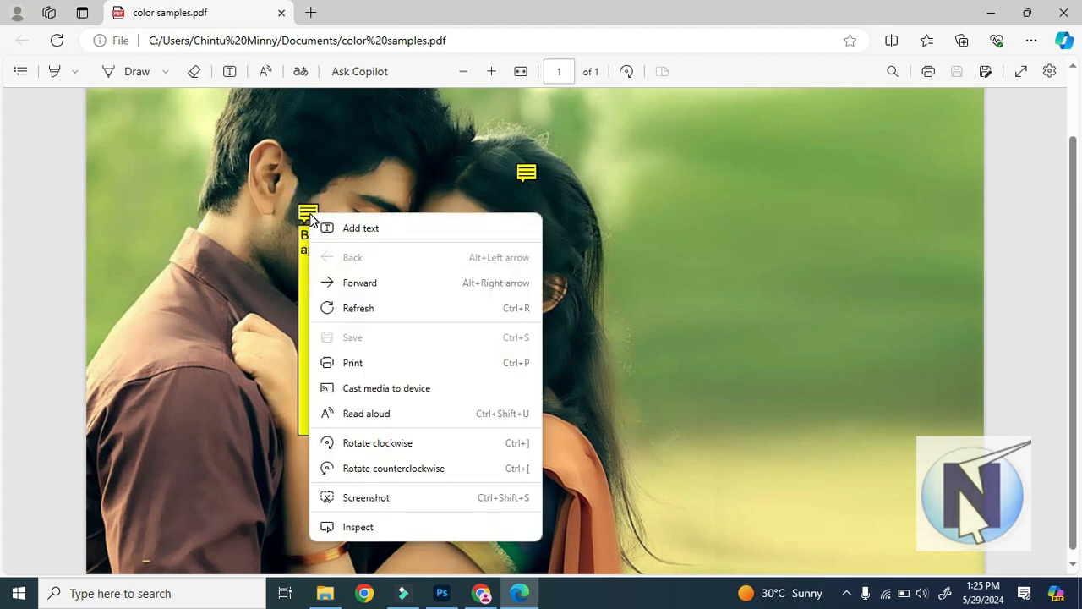
click(380, 233)
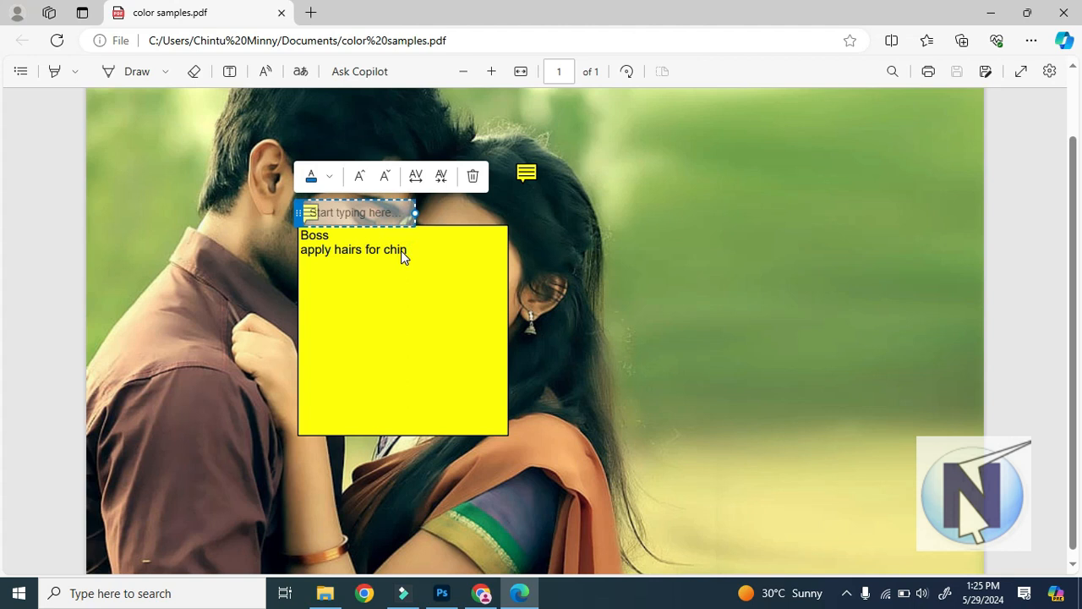
click(320, 150)
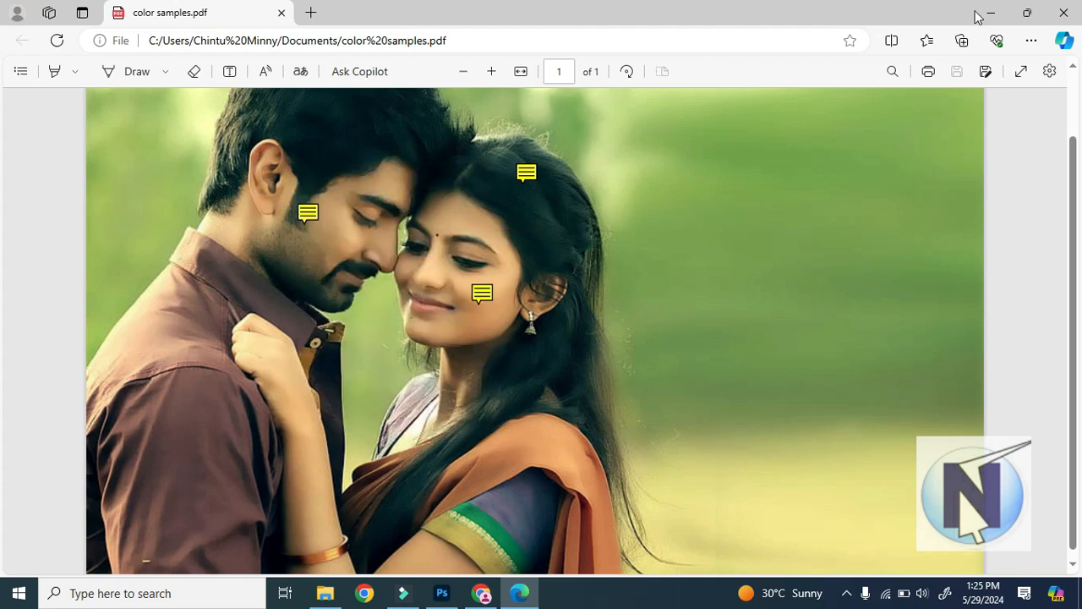
click(1064, 12)
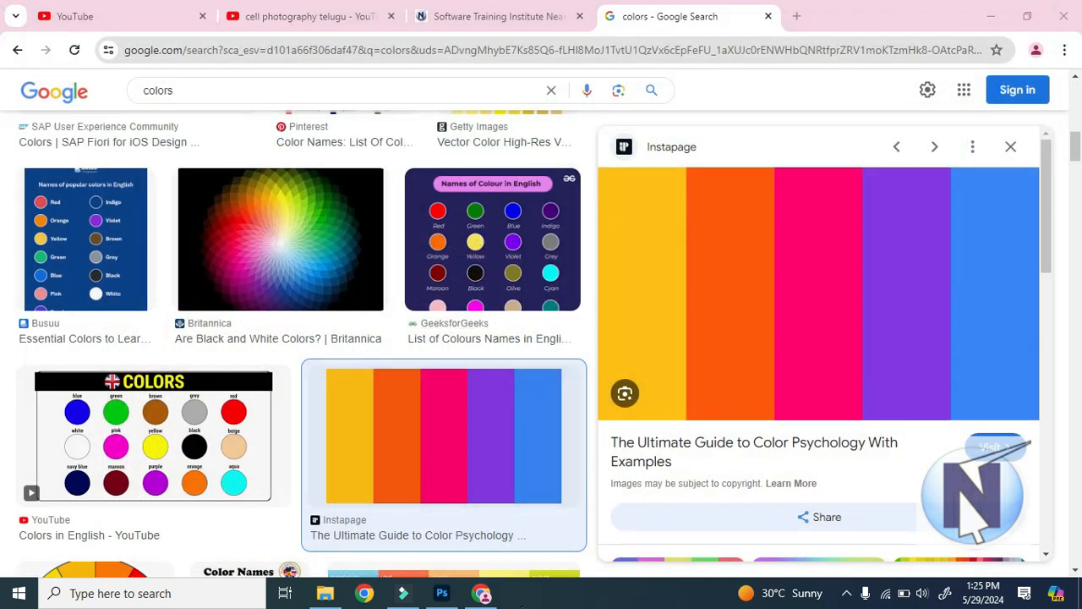
Return to Photoshop and delete all notes from the couple picture with the Note tool's Clear All option.
click(442, 593)
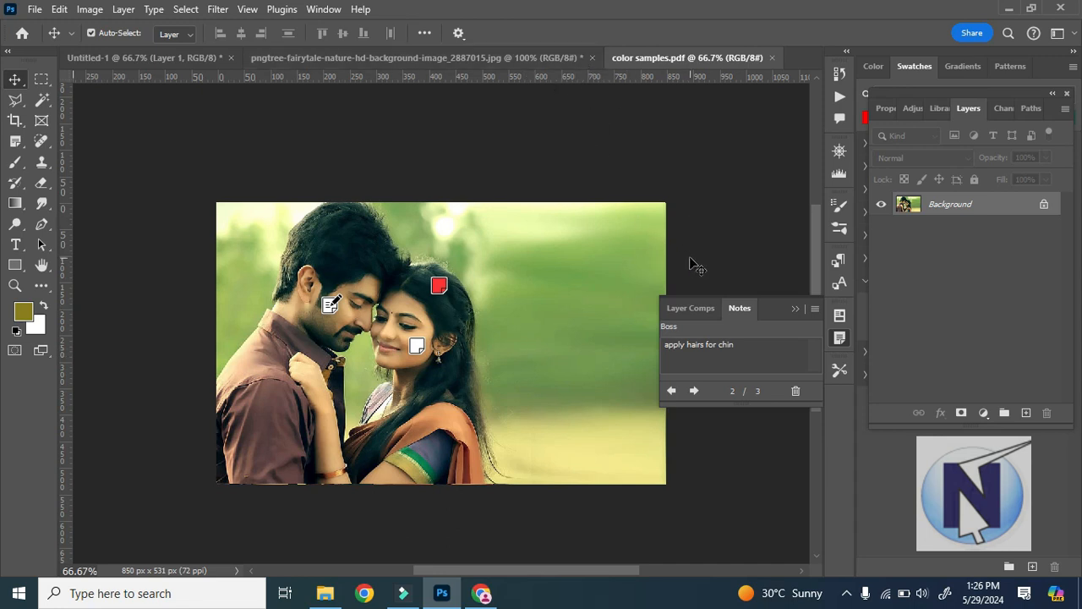
click(15, 142)
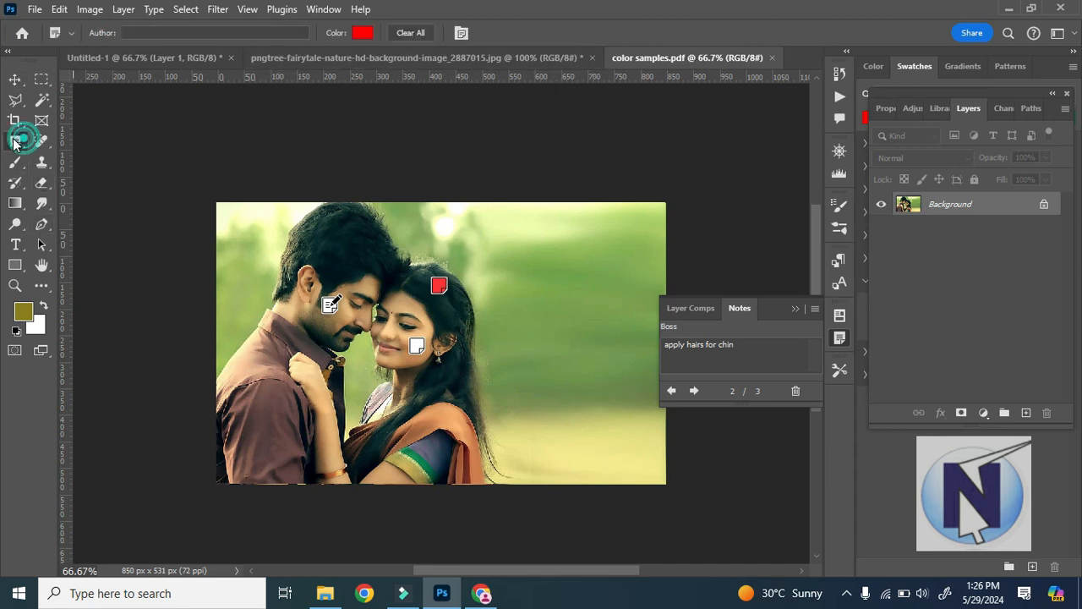
click(420, 33)
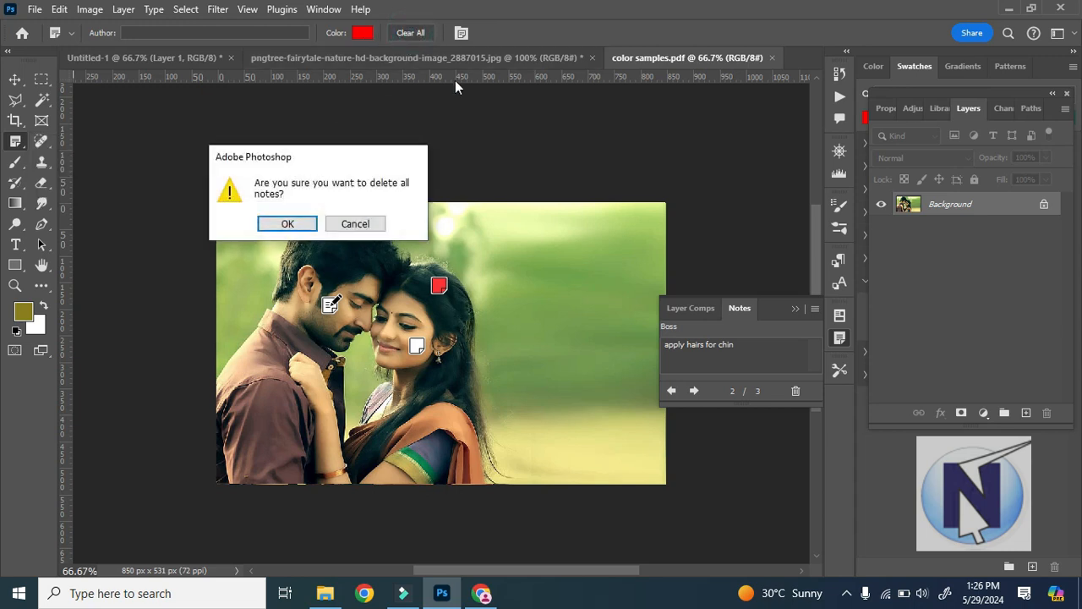
click(285, 225)
Close the Notes tab group and reset the foreground and background colours to the default black and white.
click(816, 308)
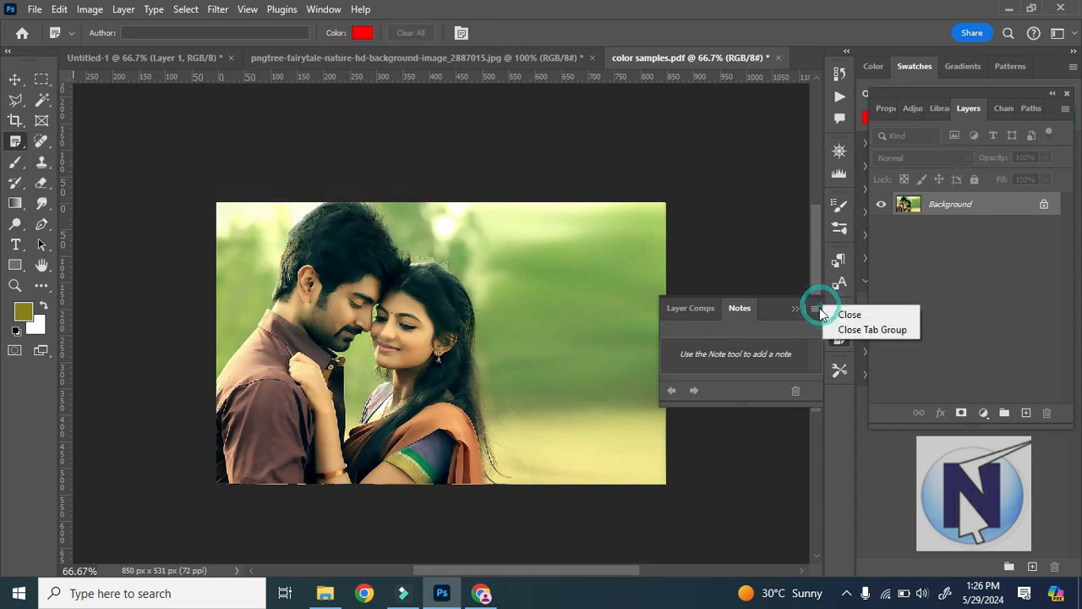
click(857, 335)
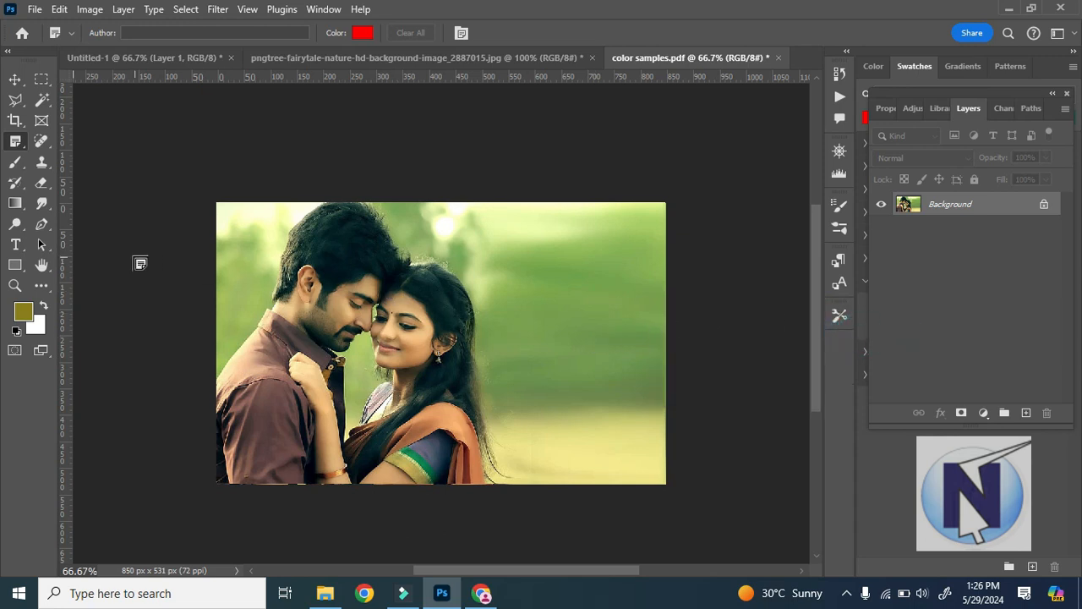
click(16, 331)
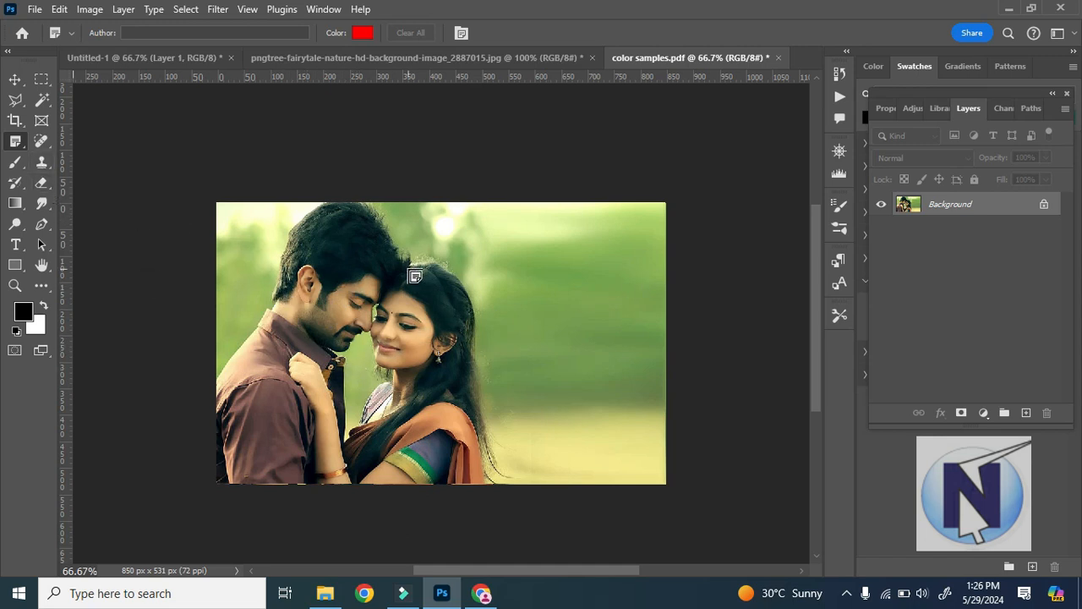
Place seven Count tool markers across the picture, starting on the man's hair and going clockwise around to his shoulder.
right_click(15, 142)
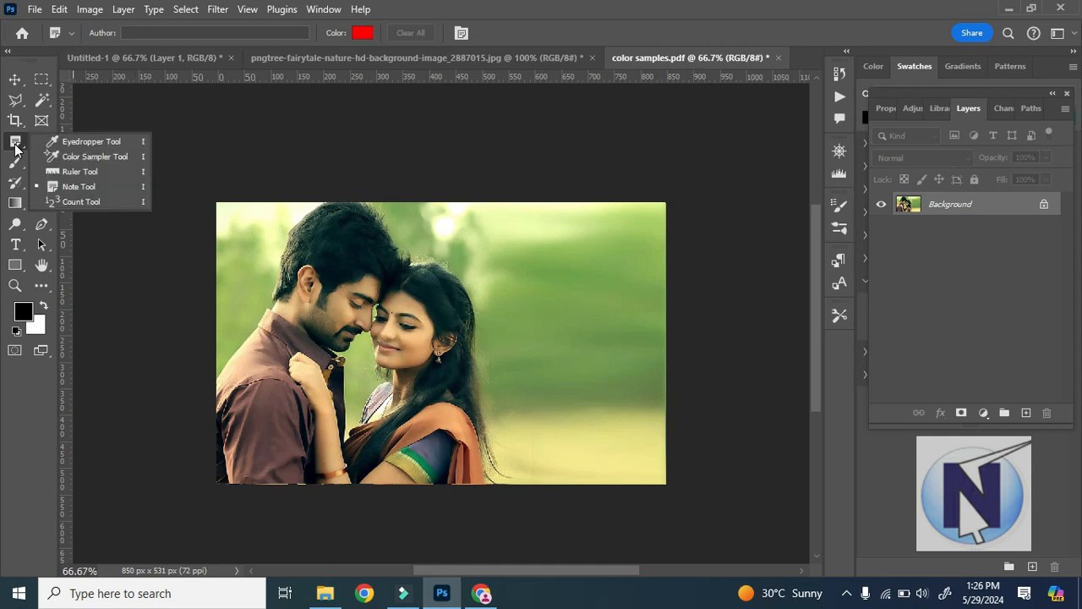
click(92, 203)
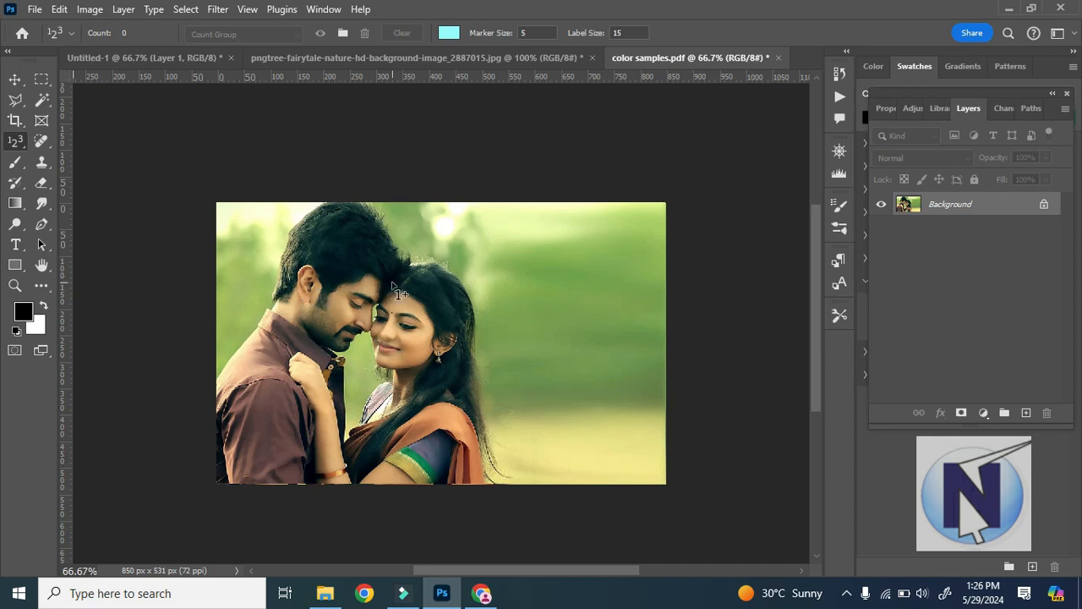
click(312, 258)
click(455, 243)
click(600, 271)
click(630, 433)
click(515, 456)
click(391, 451)
click(269, 378)
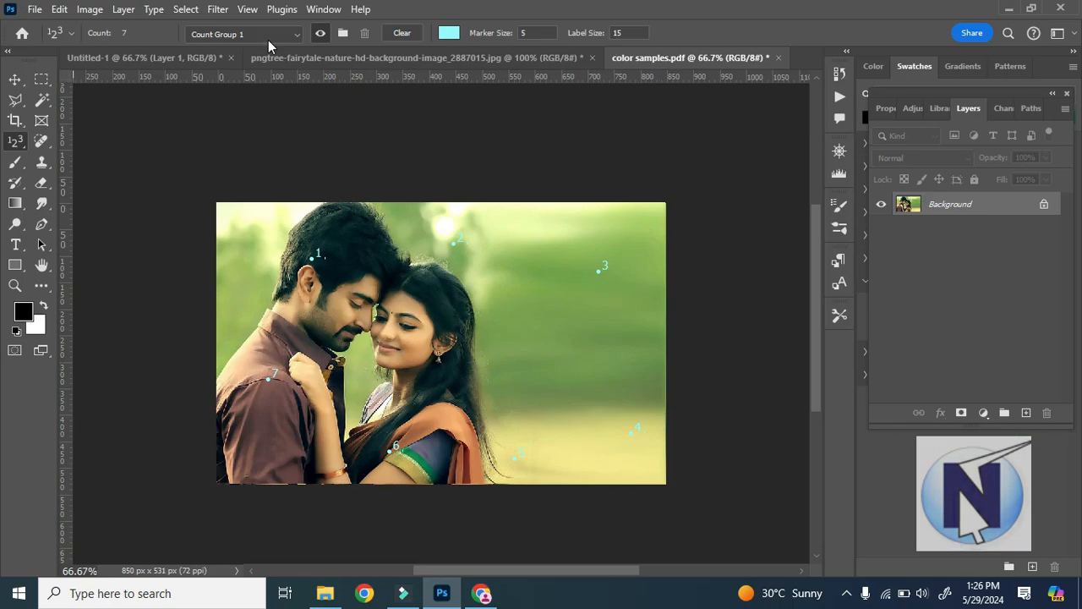
Look through the count group choices and toggle the visibility of the count markers off and back on.
click(268, 38)
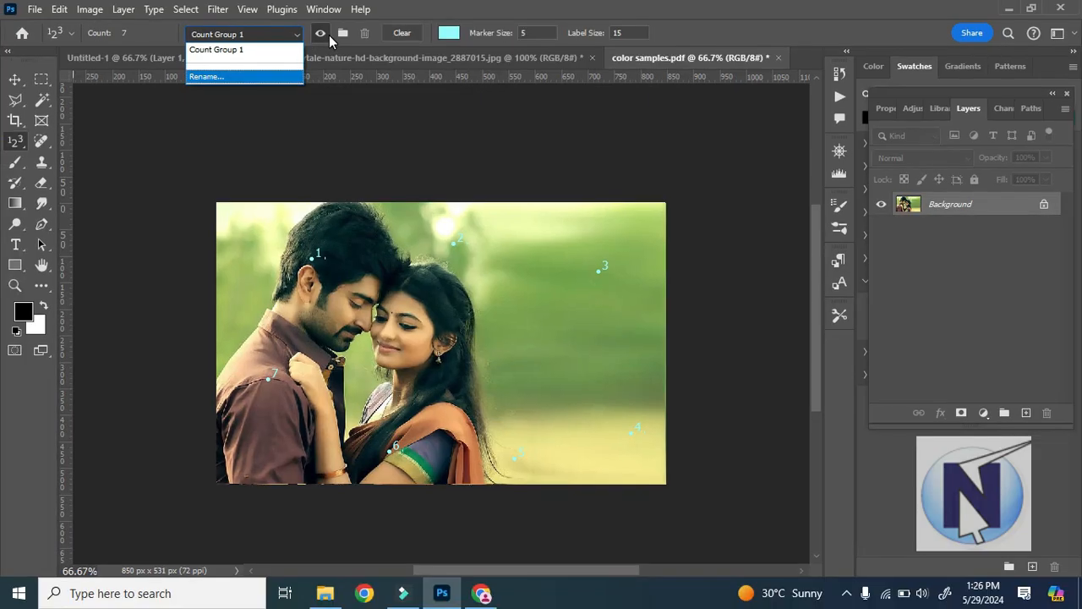
click(326, 35)
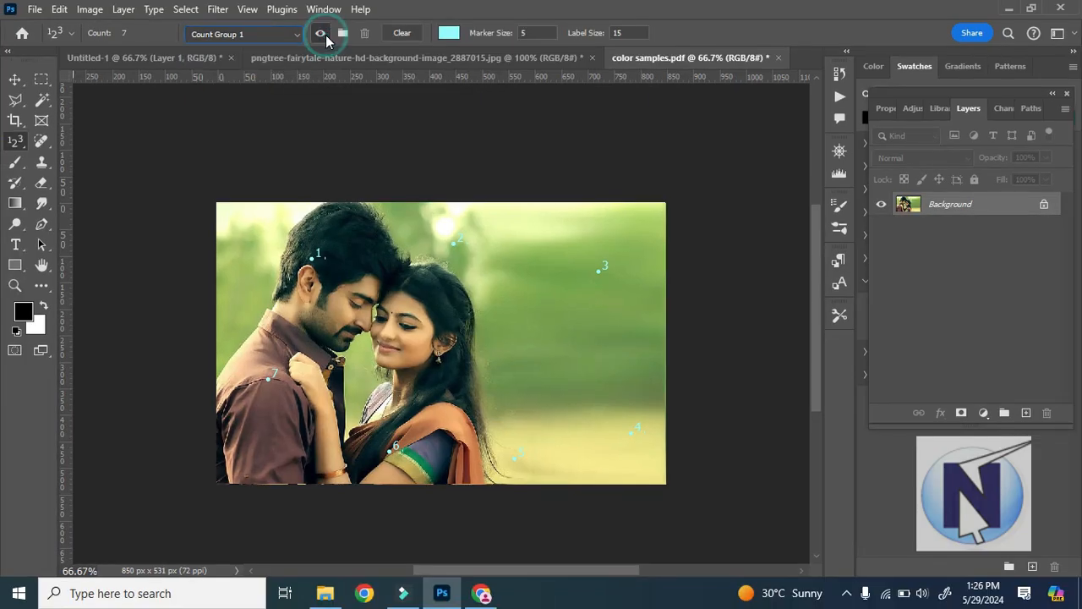
click(324, 34)
Change the colour of the count markers and labels to bright red.
click(449, 32)
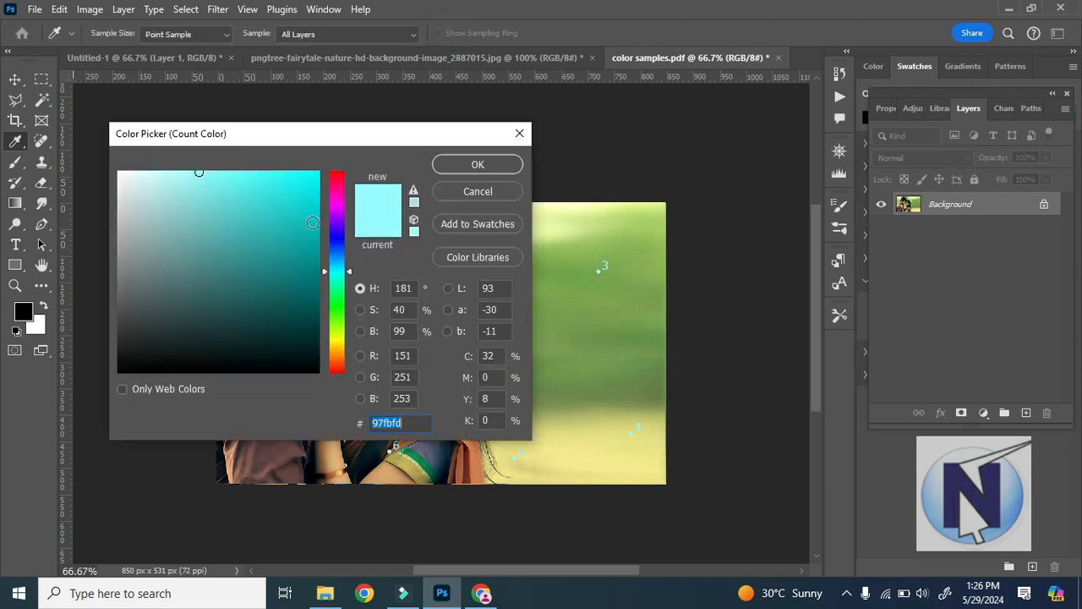
click(336, 204)
click(302, 185)
click(474, 164)
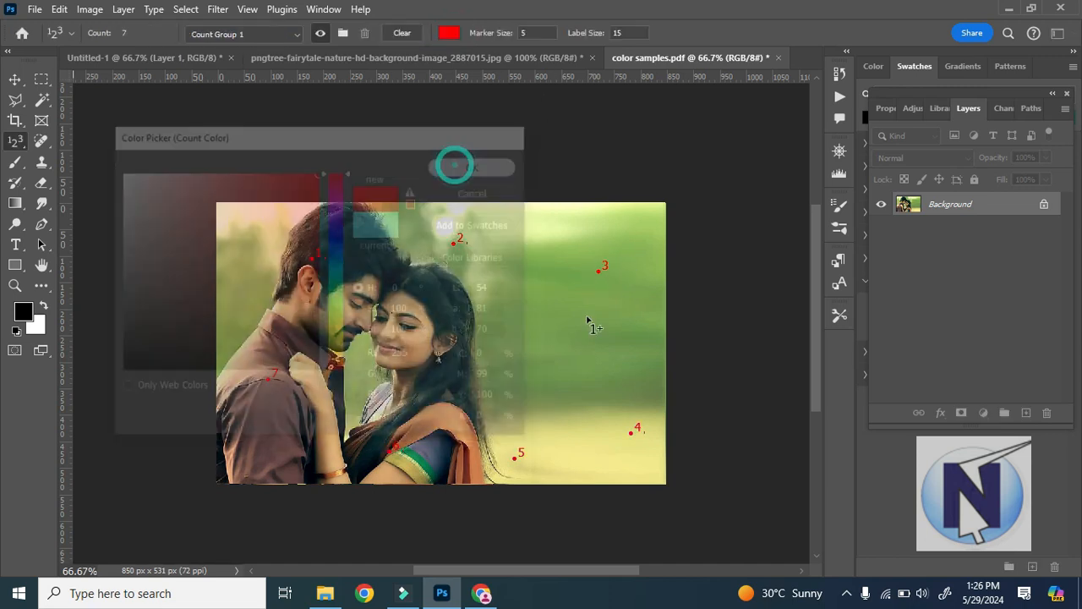
Set the count marker size to 10 and the label size to 40.
click(537, 32)
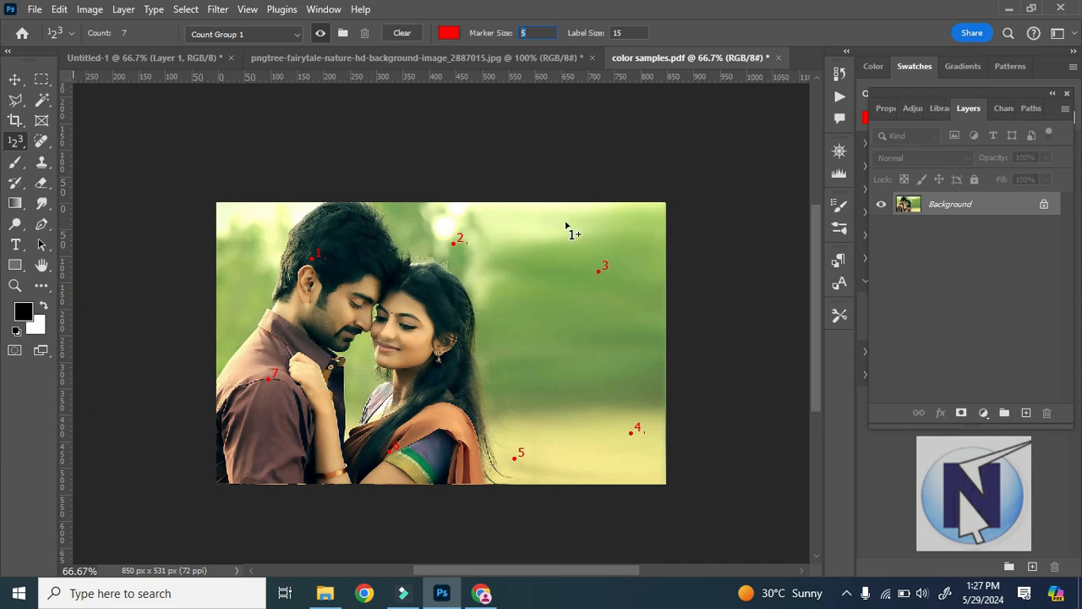
key(Return)
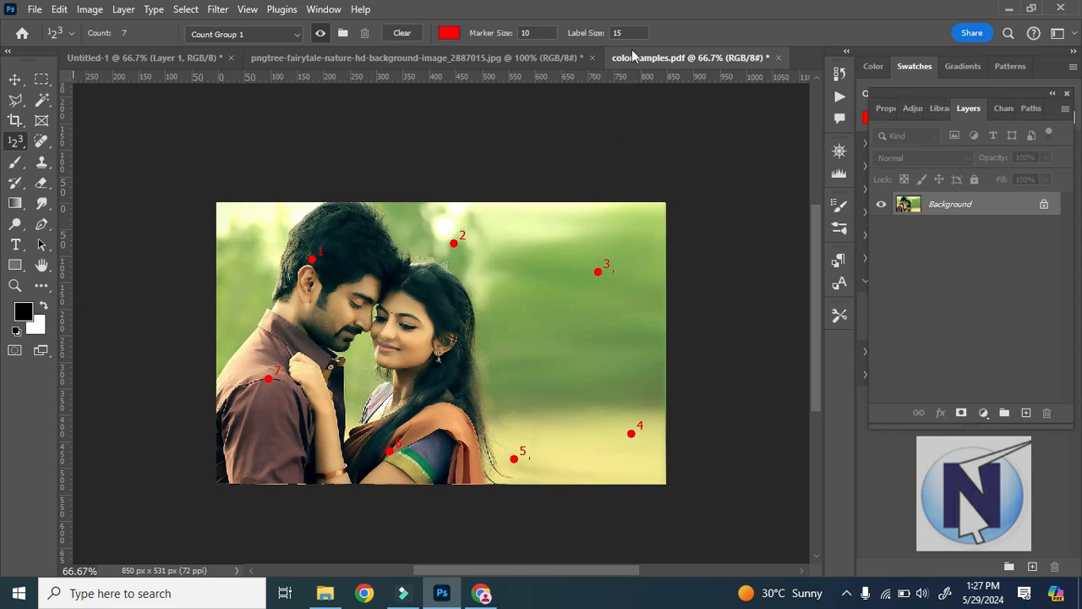
text(40)
key(Return)
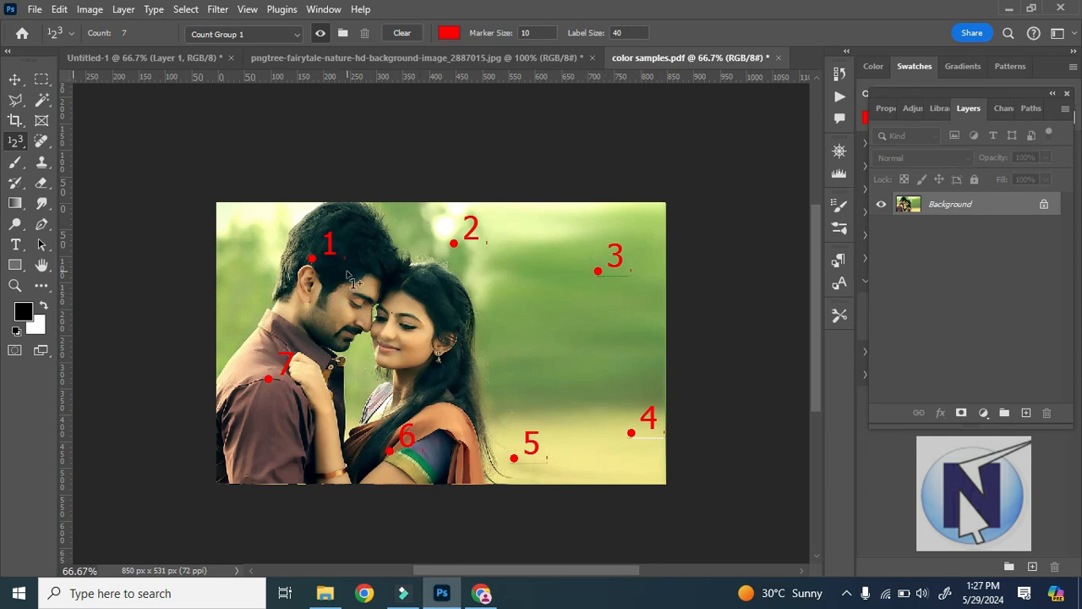
Clear all count markers from the couple picture and switch from the Count tool to the Eyedropper tool.
click(393, 34)
click(393, 24)
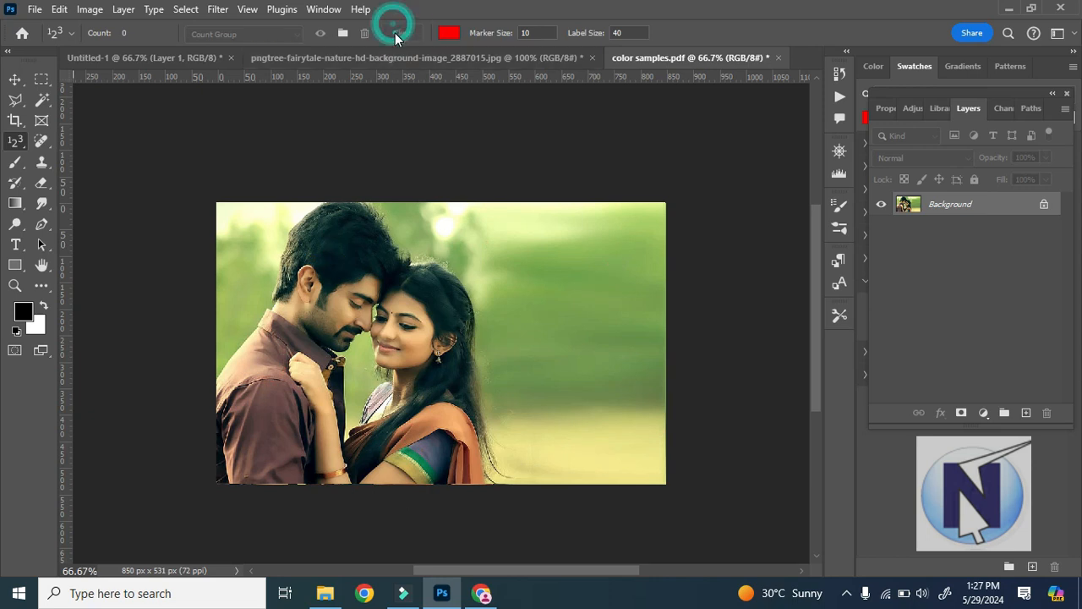
right_click(15, 141)
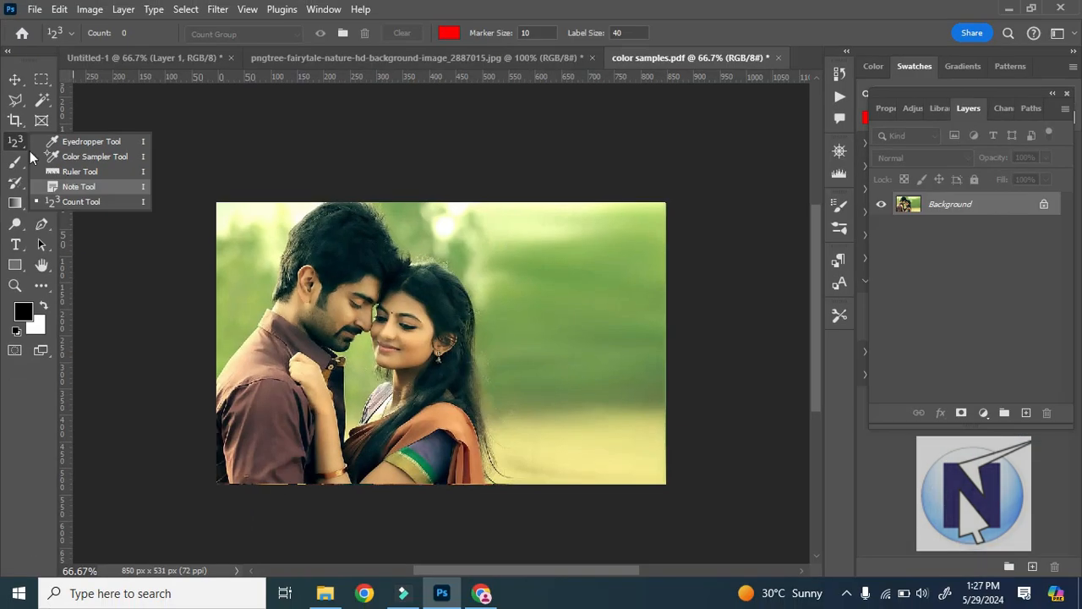
click(29, 128)
right_click(28, 128)
click(23, 141)
right_click(24, 141)
click(73, 142)
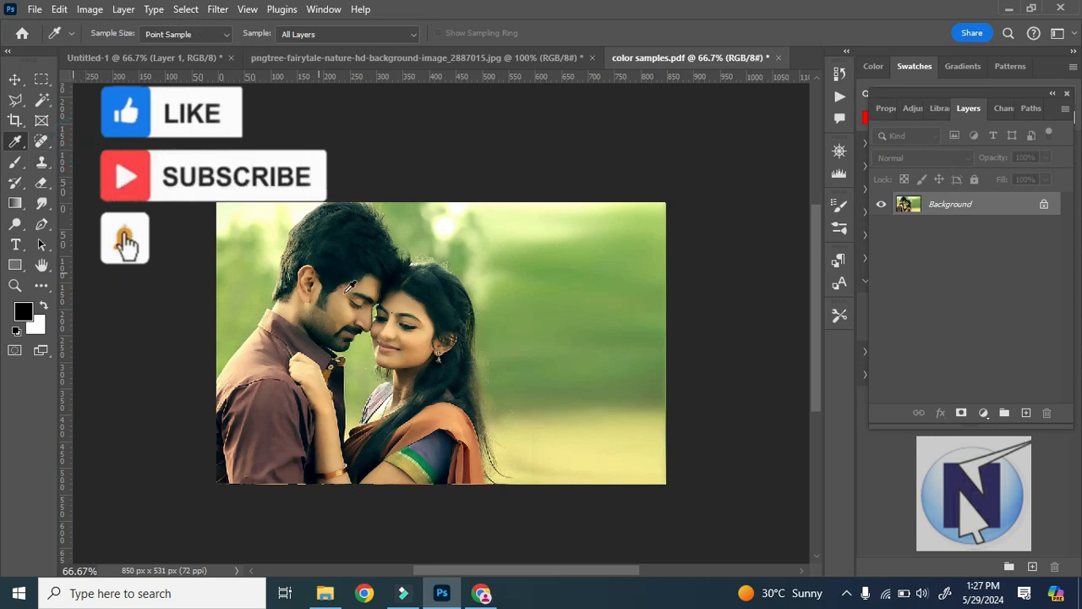